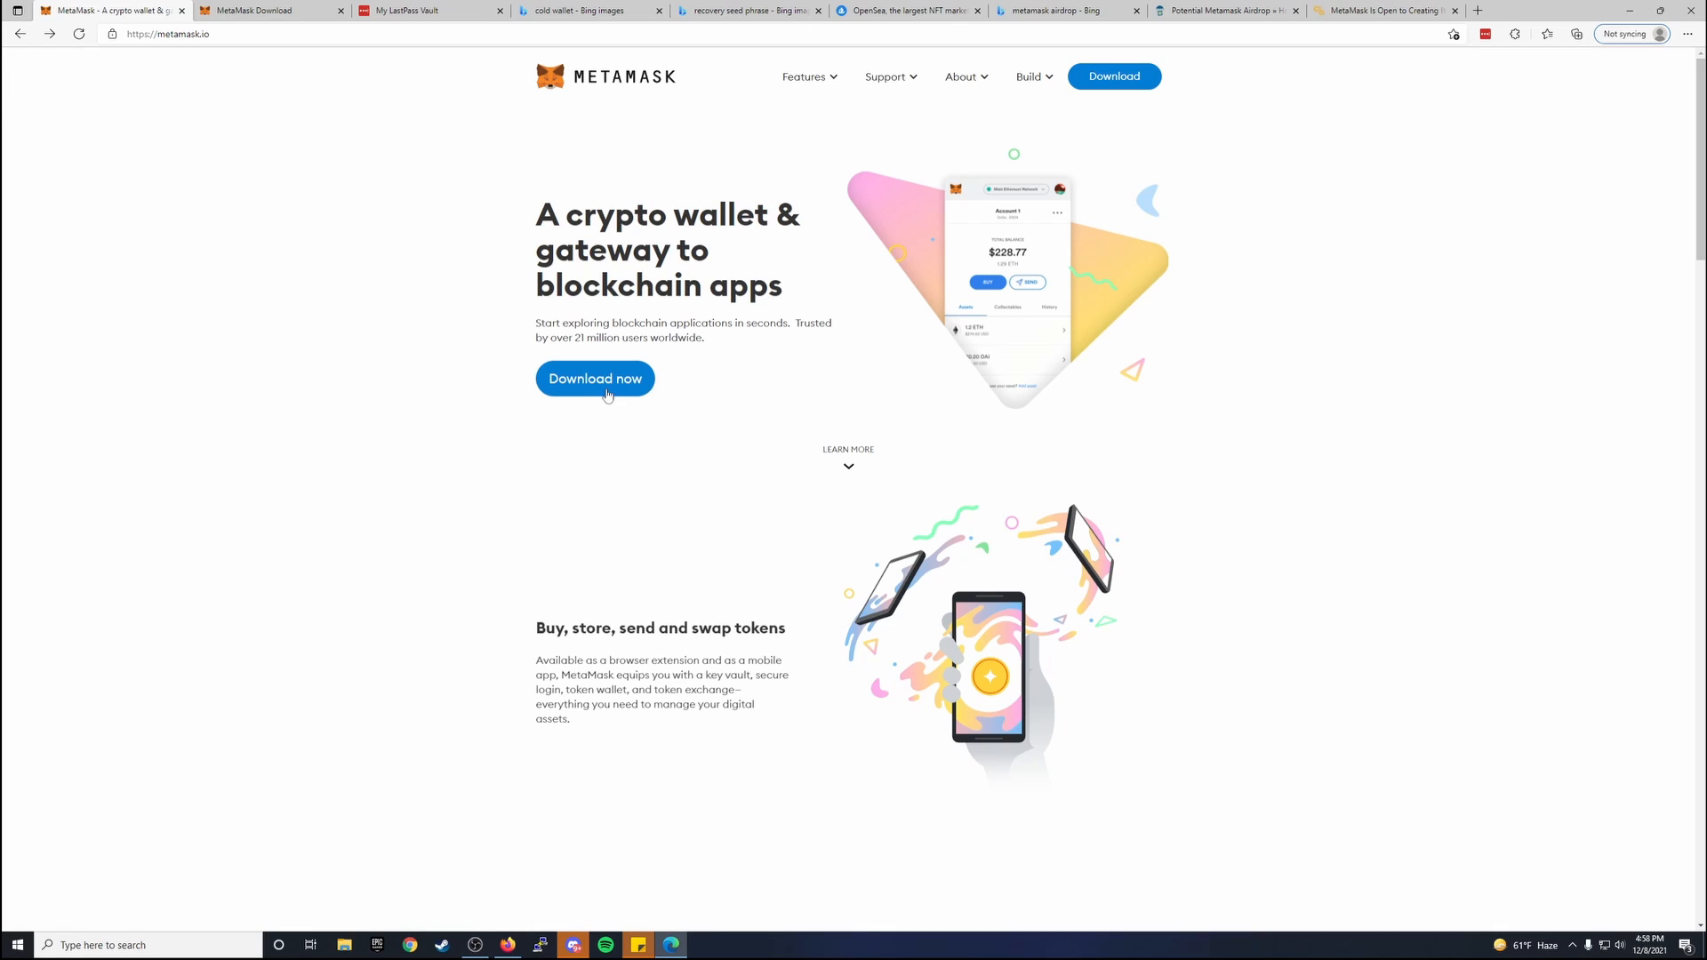
left_click(194, 34)
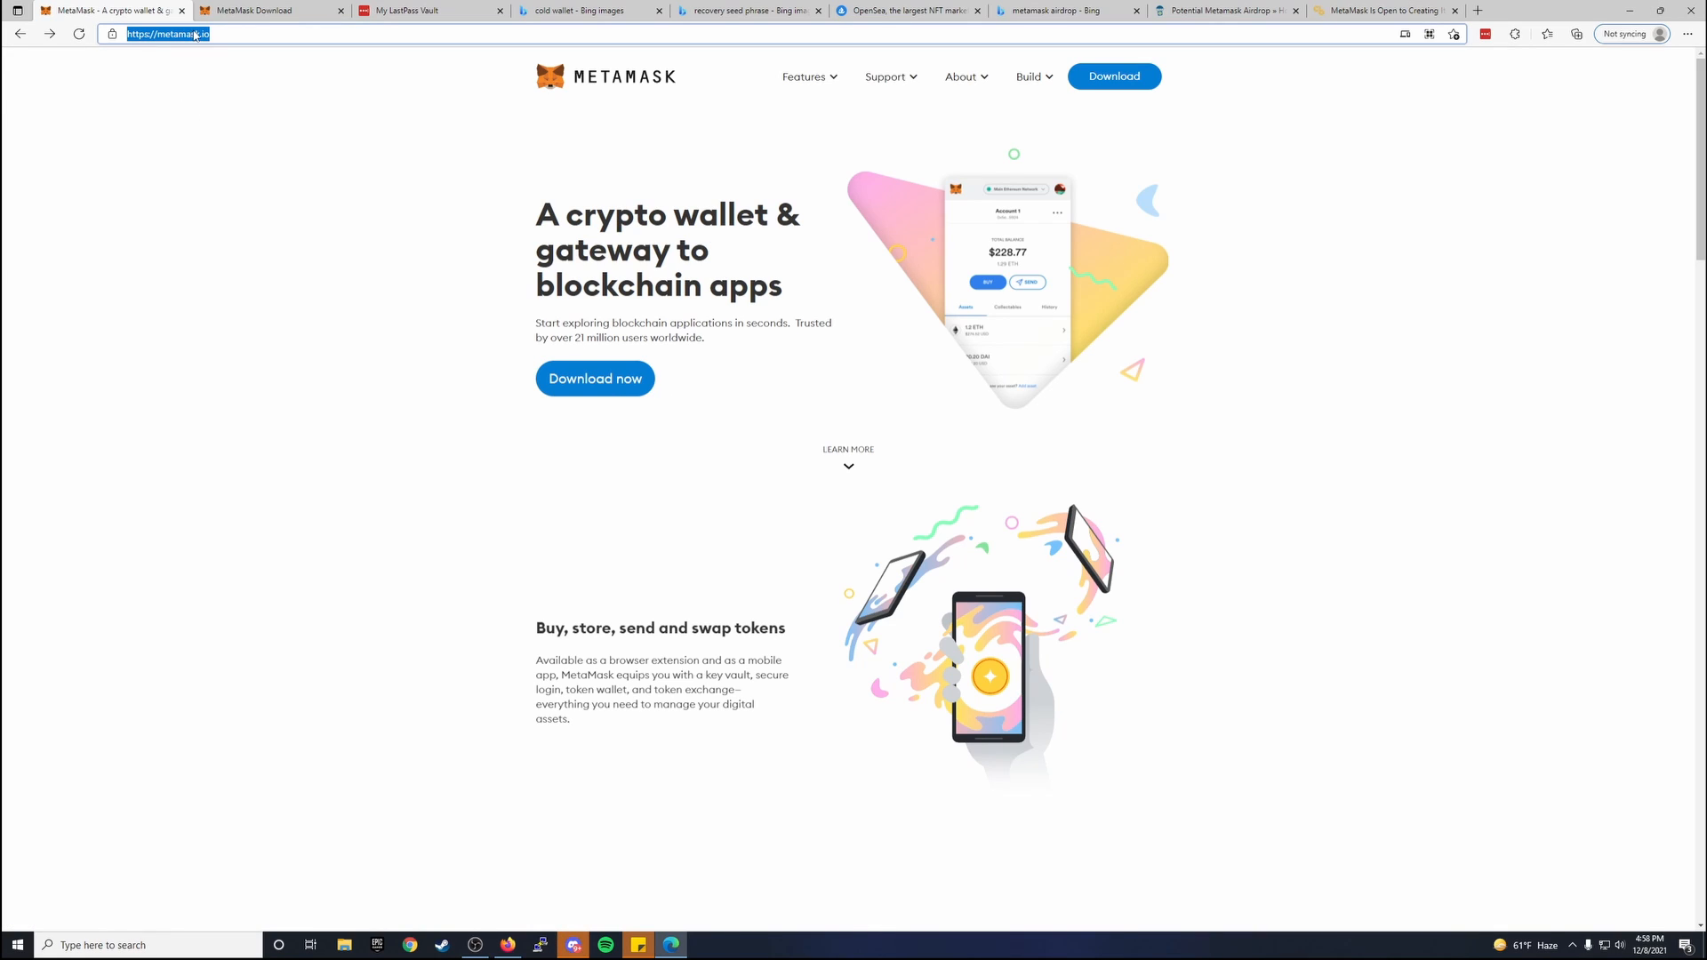
left_click(194, 34)
left_click_drag(153, 34, 197, 35)
left_click(201, 36)
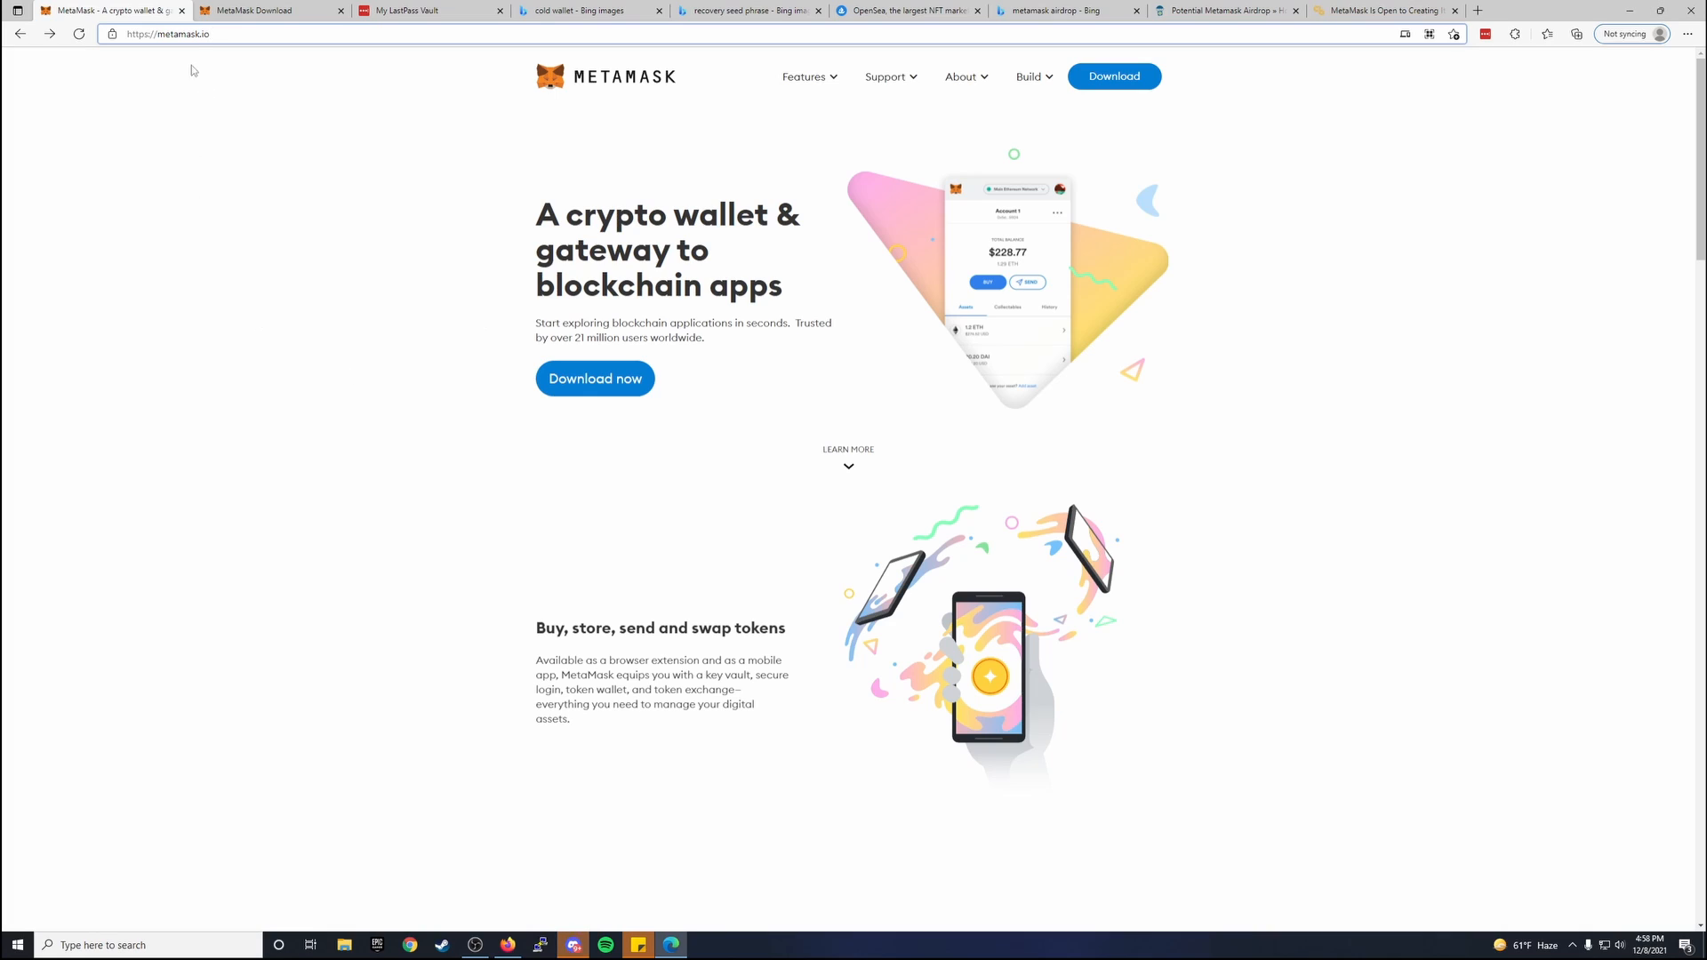
left_click_drag(210, 34, 127, 37)
left_click(133, 35)
left_click(241, 72)
left_click(250, 117)
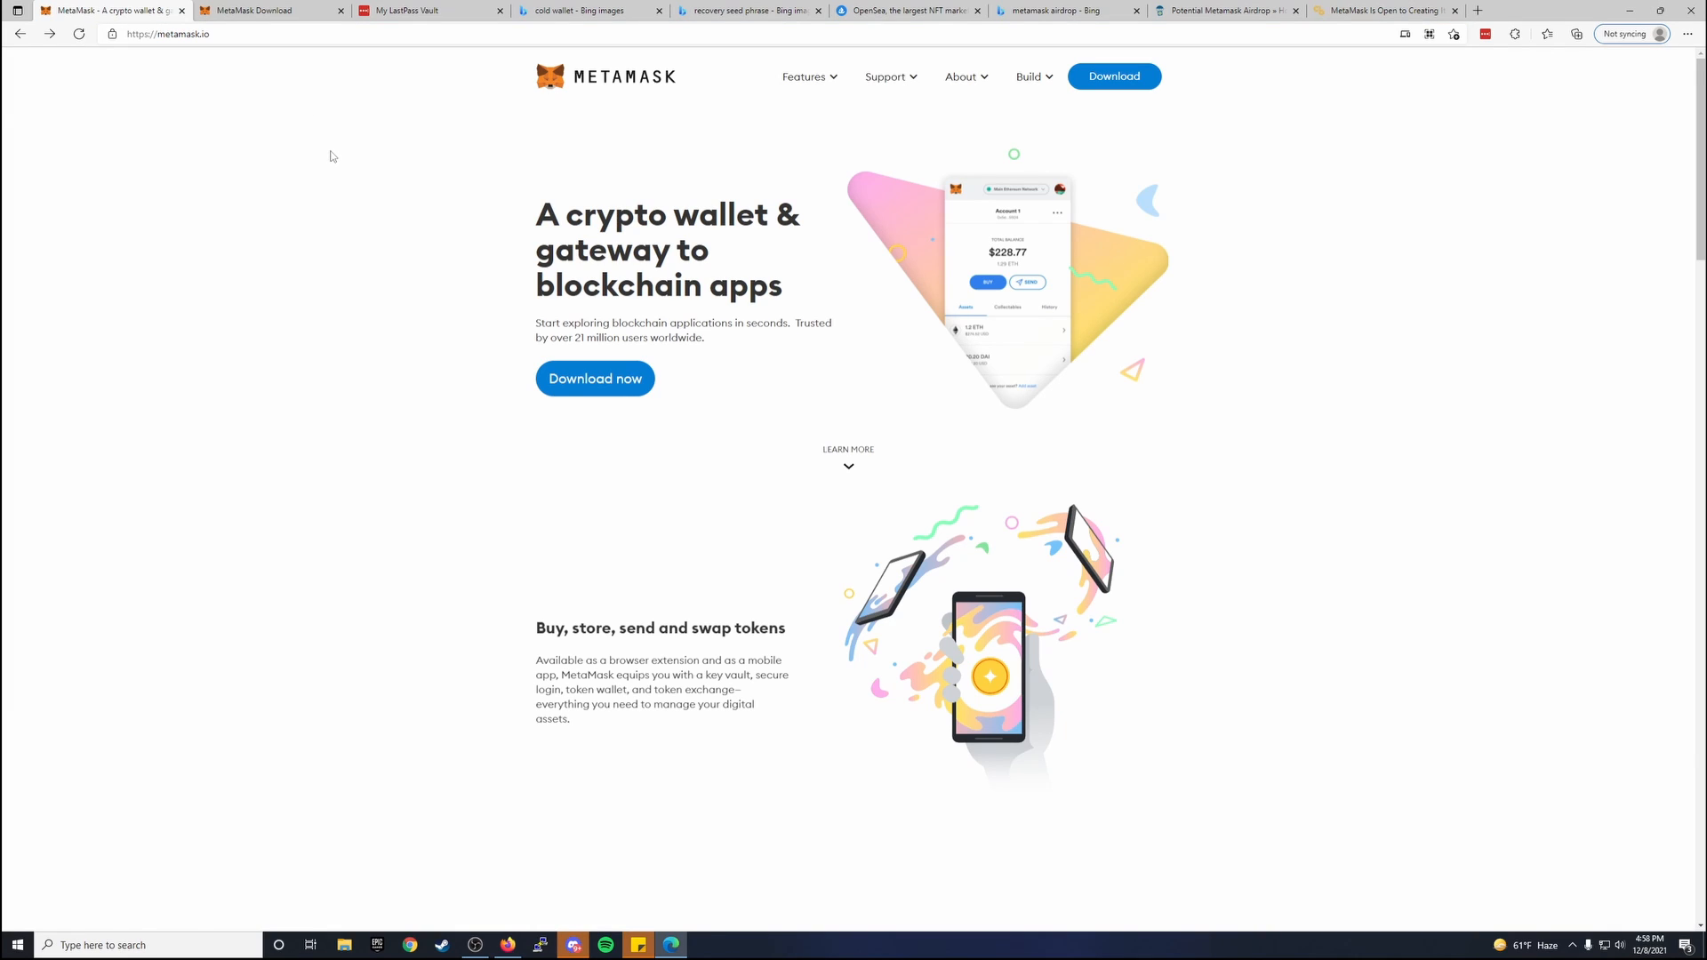
left_click(186, 34)
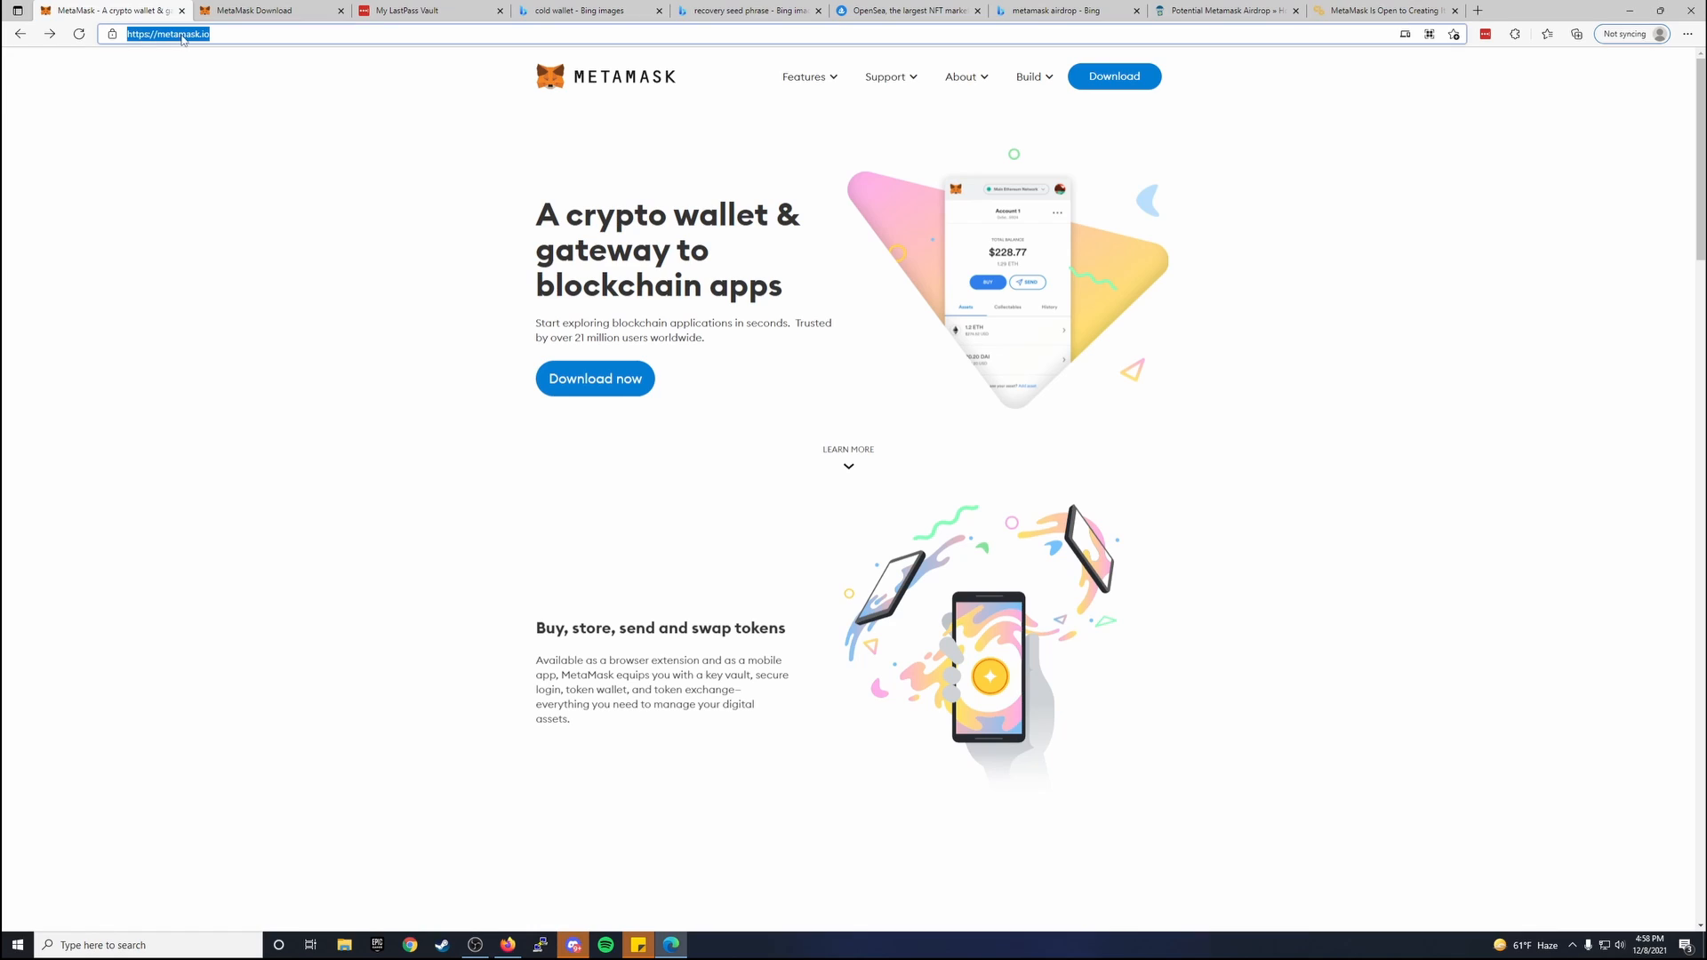
left_click(187, 35)
left_click(239, 105)
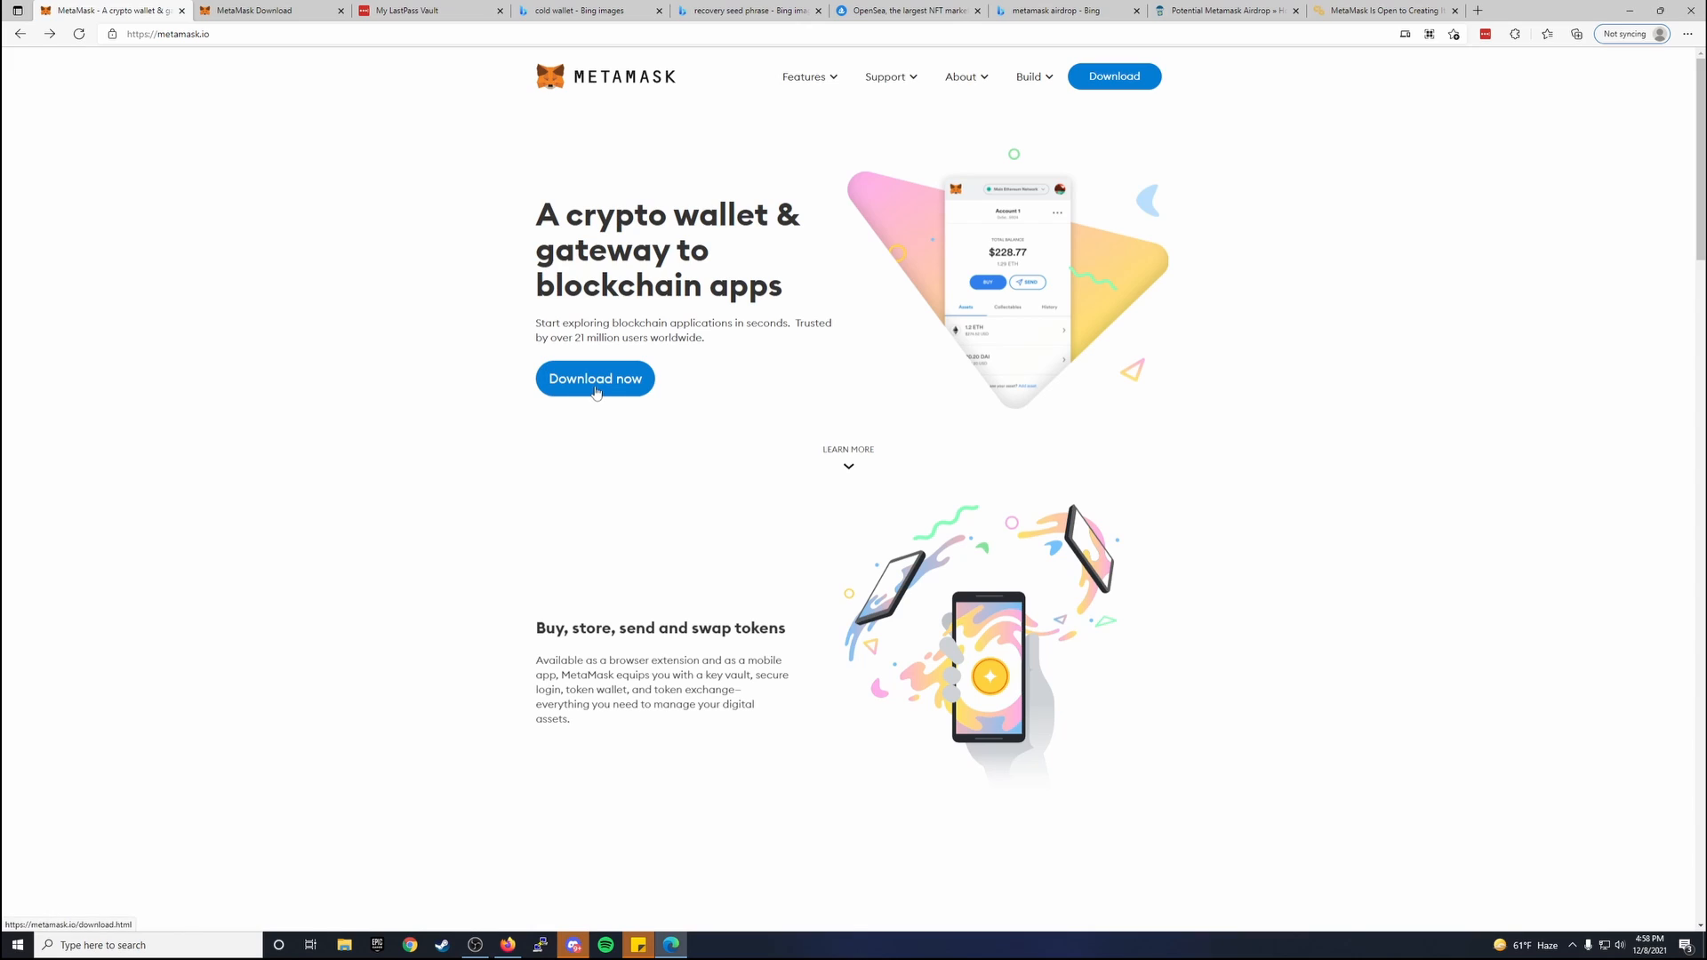
Add the MetaMask extension for Edge from the MetaMask download page and place its welcome tab beside the Edge Add-ons tab.
left_click(246, 16)
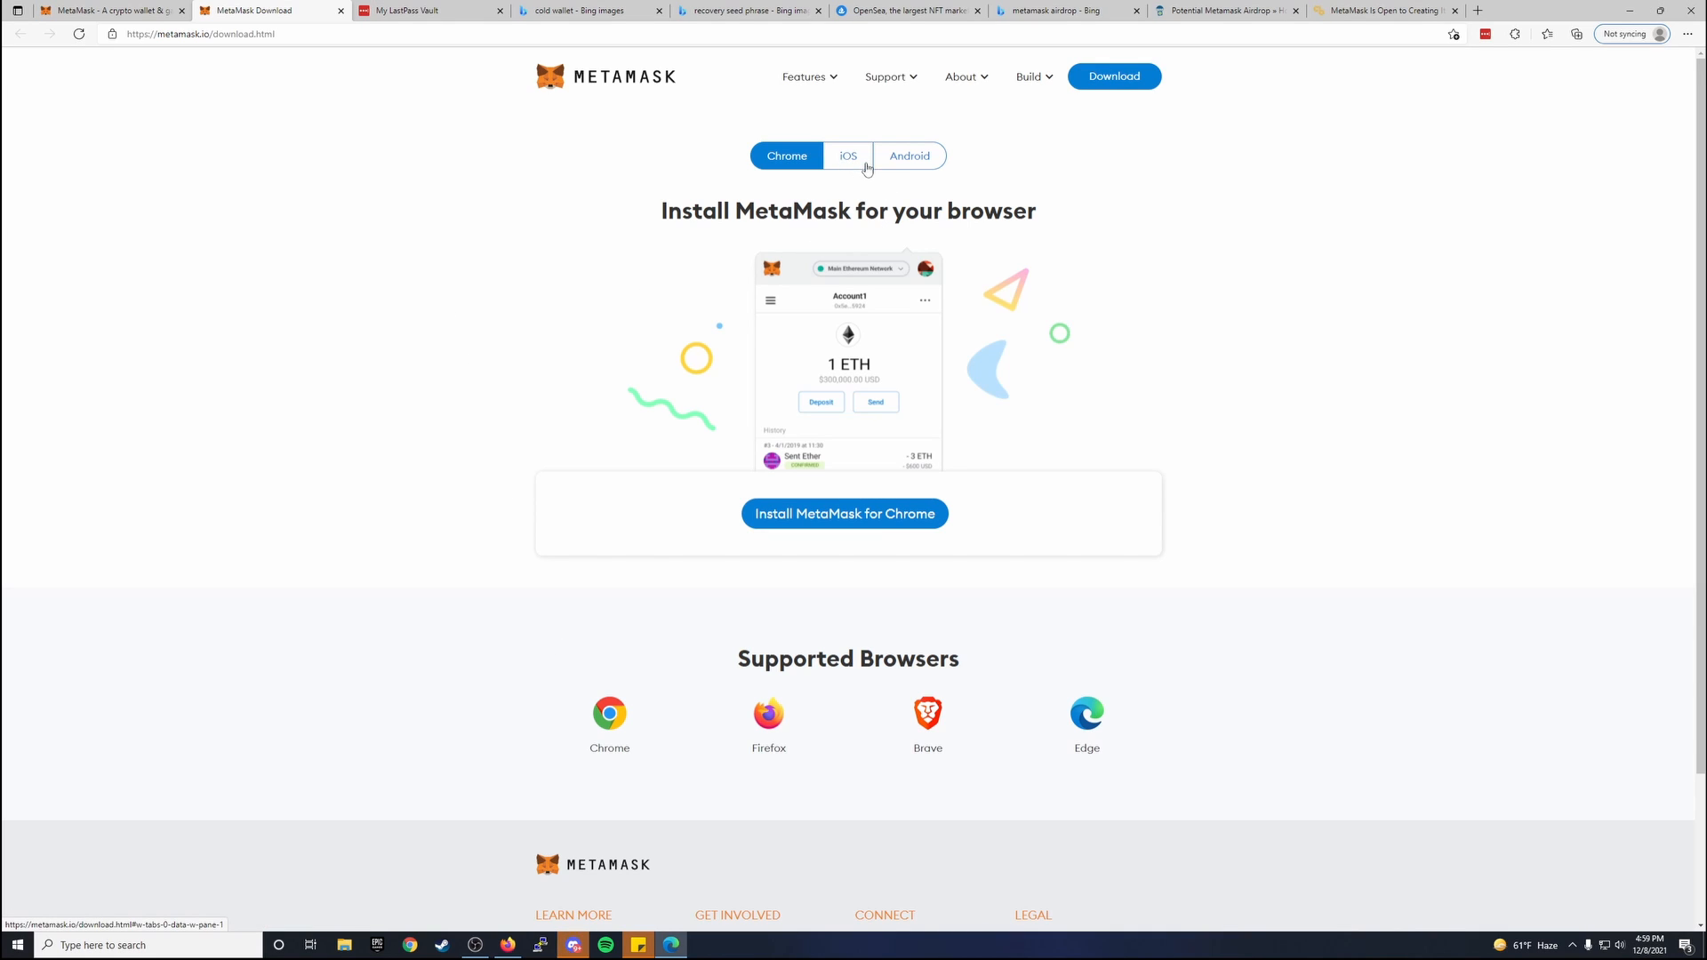
left_click(1085, 711)
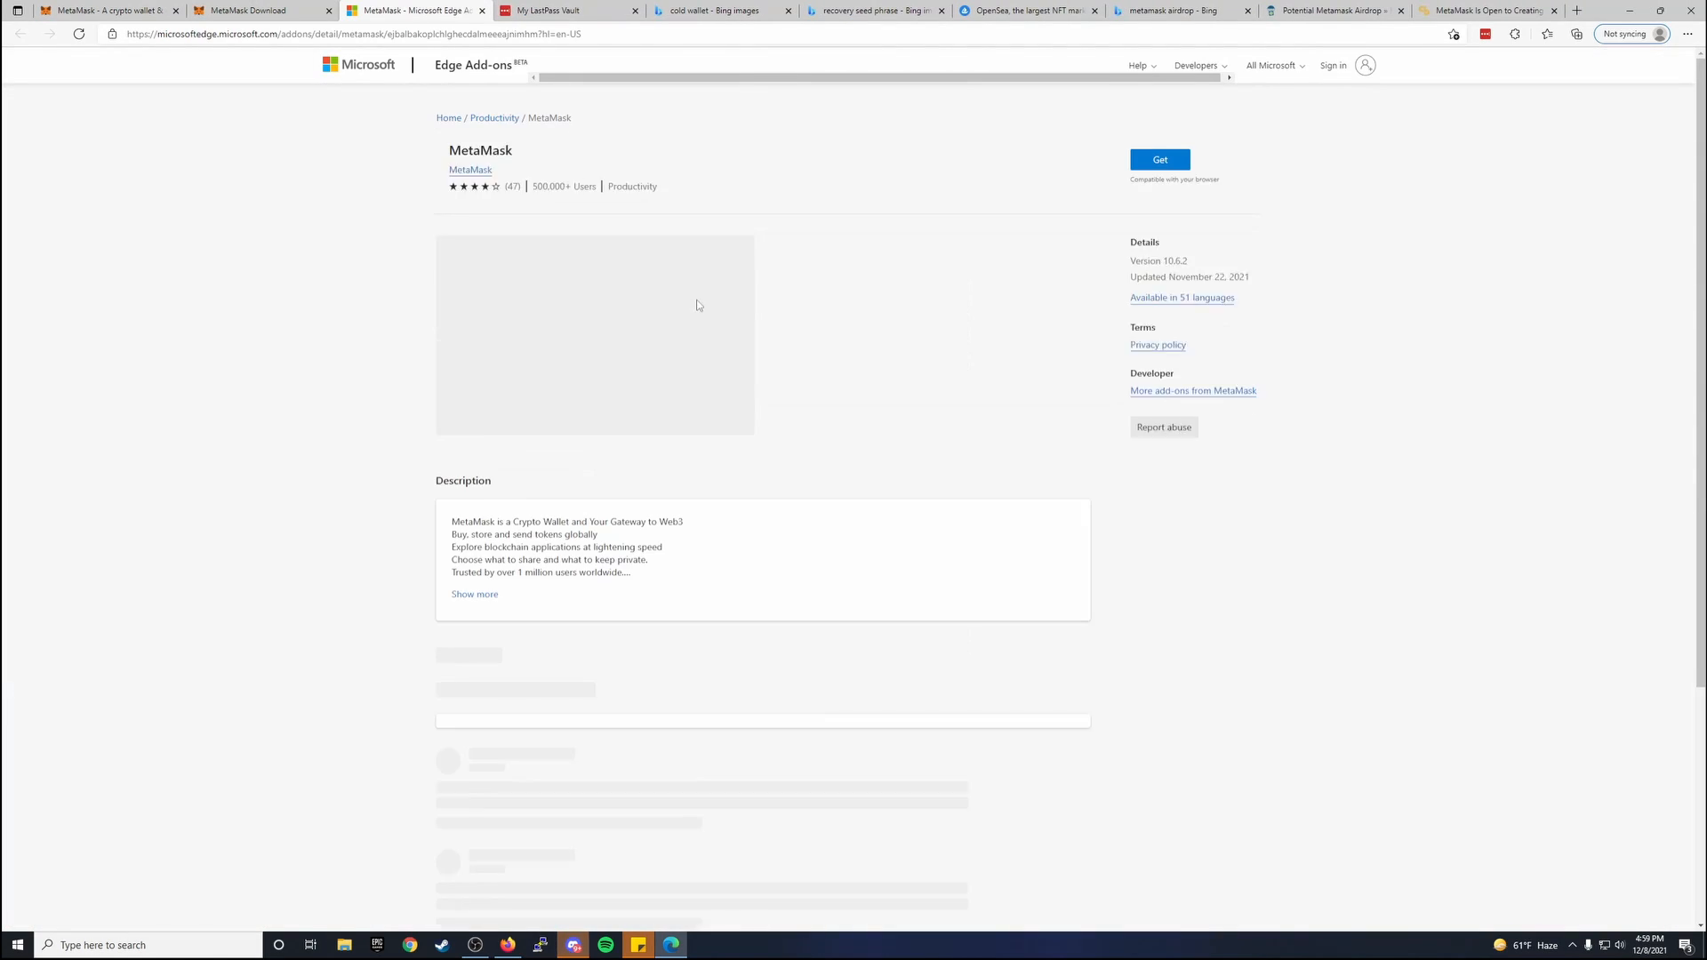
left_click(1160, 167)
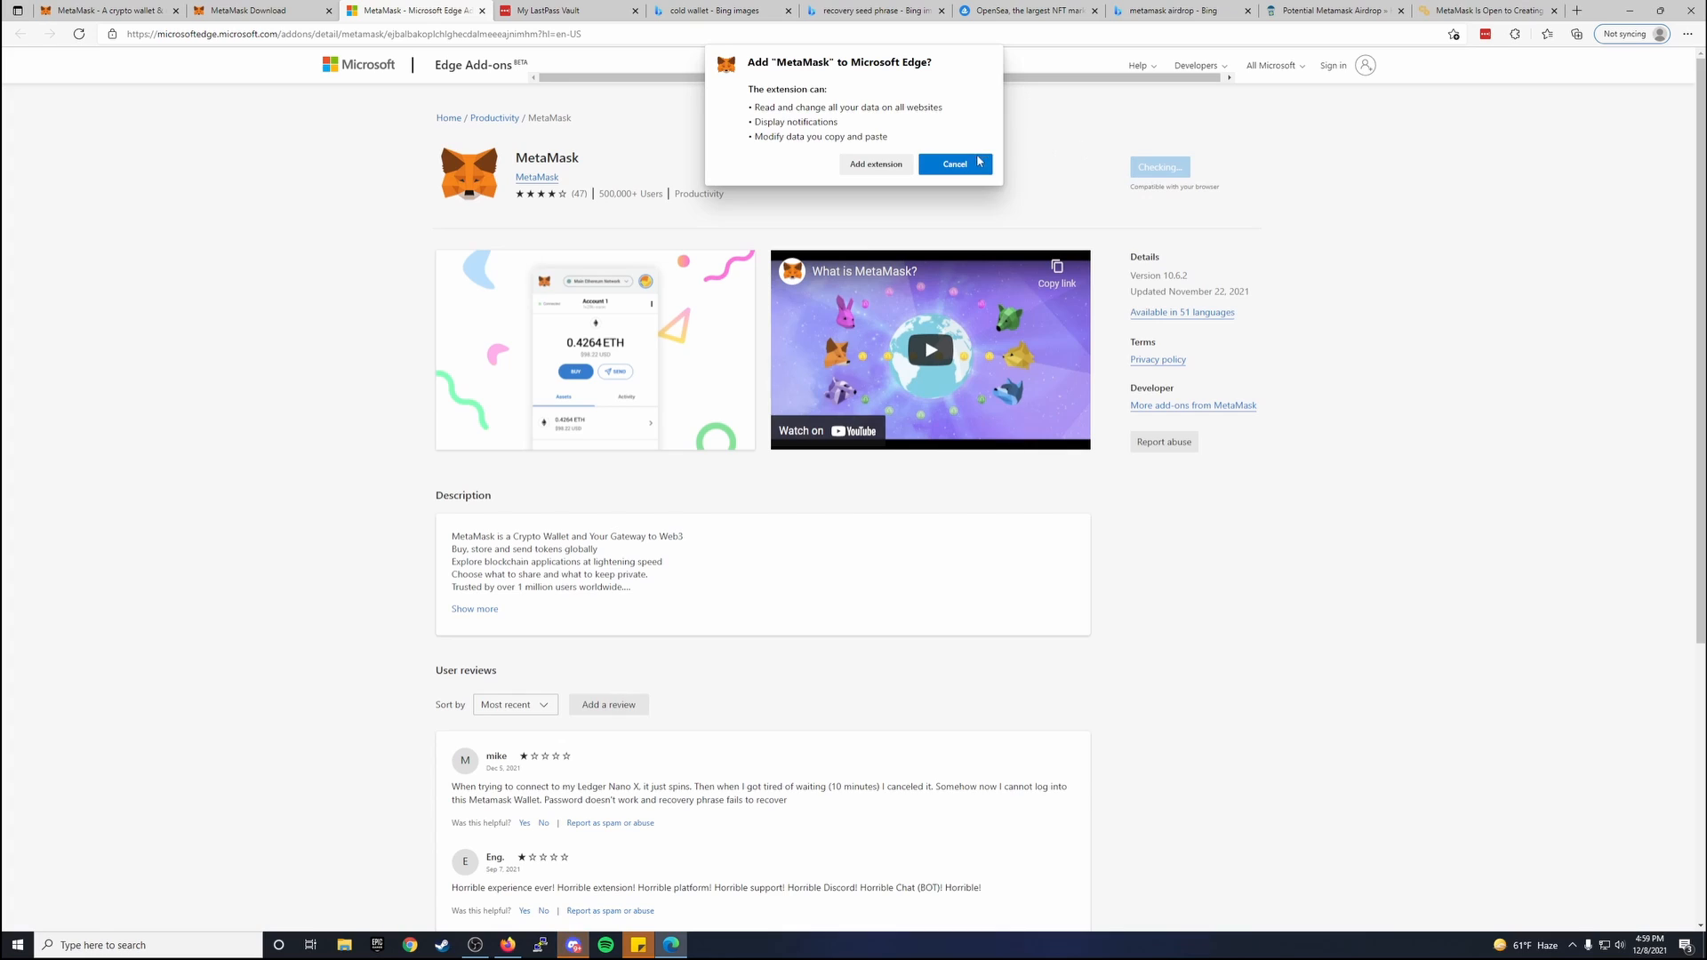
left_click(880, 165)
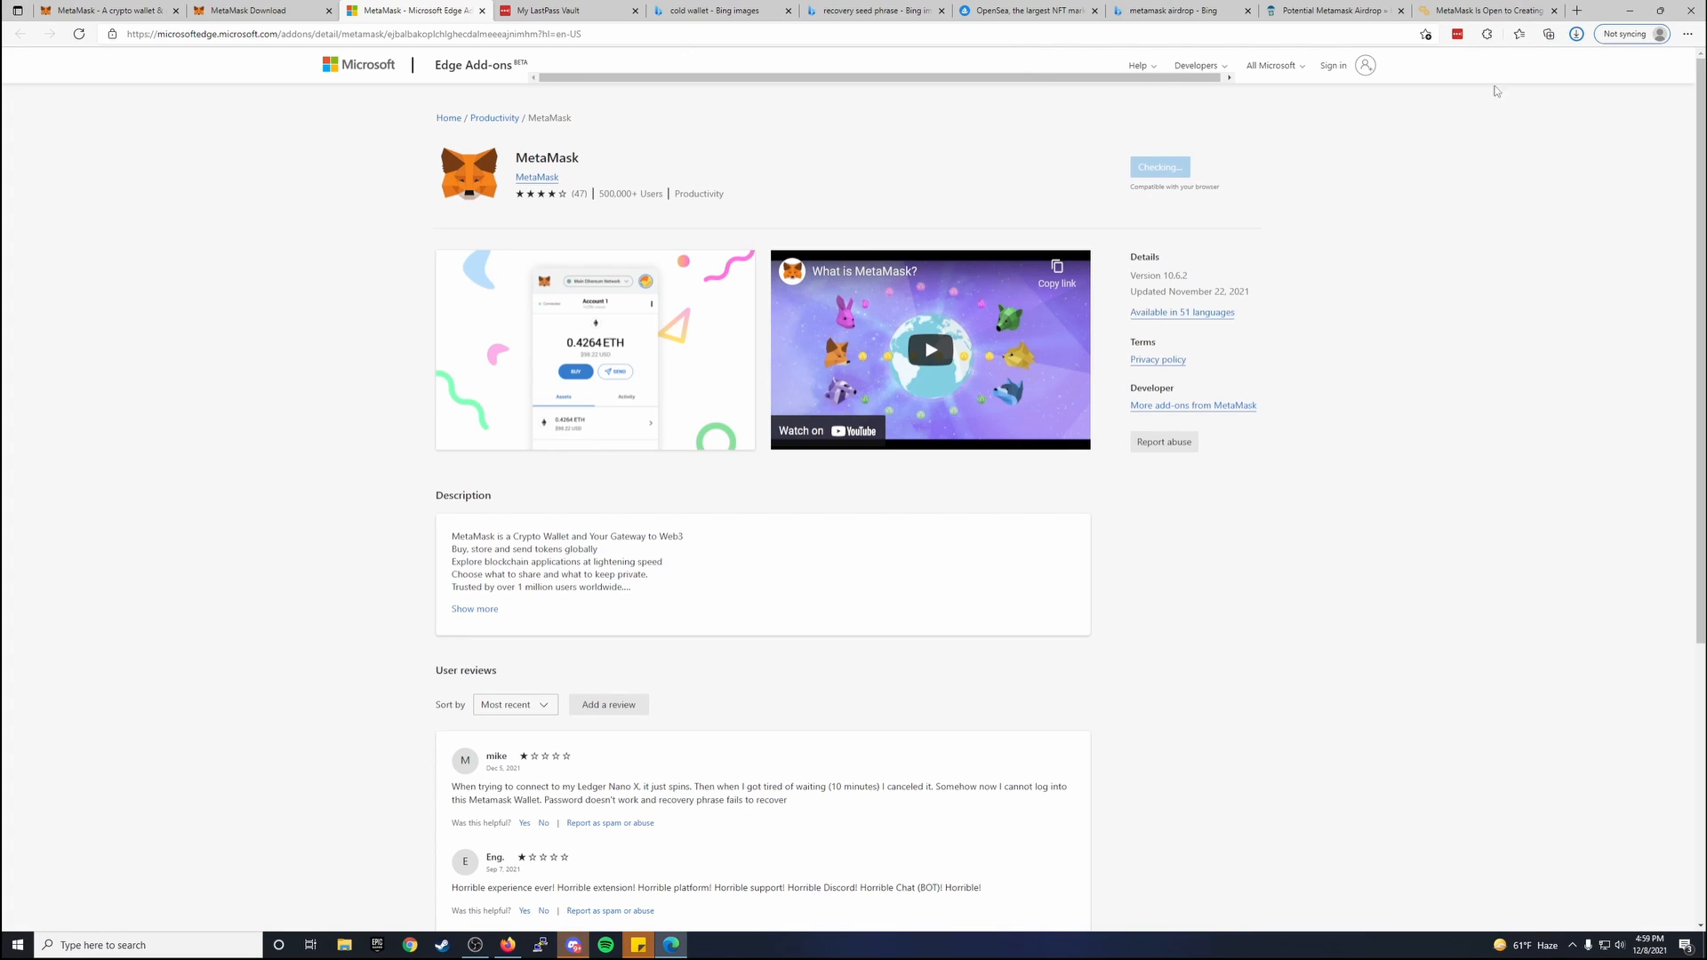
left_click(1578, 36)
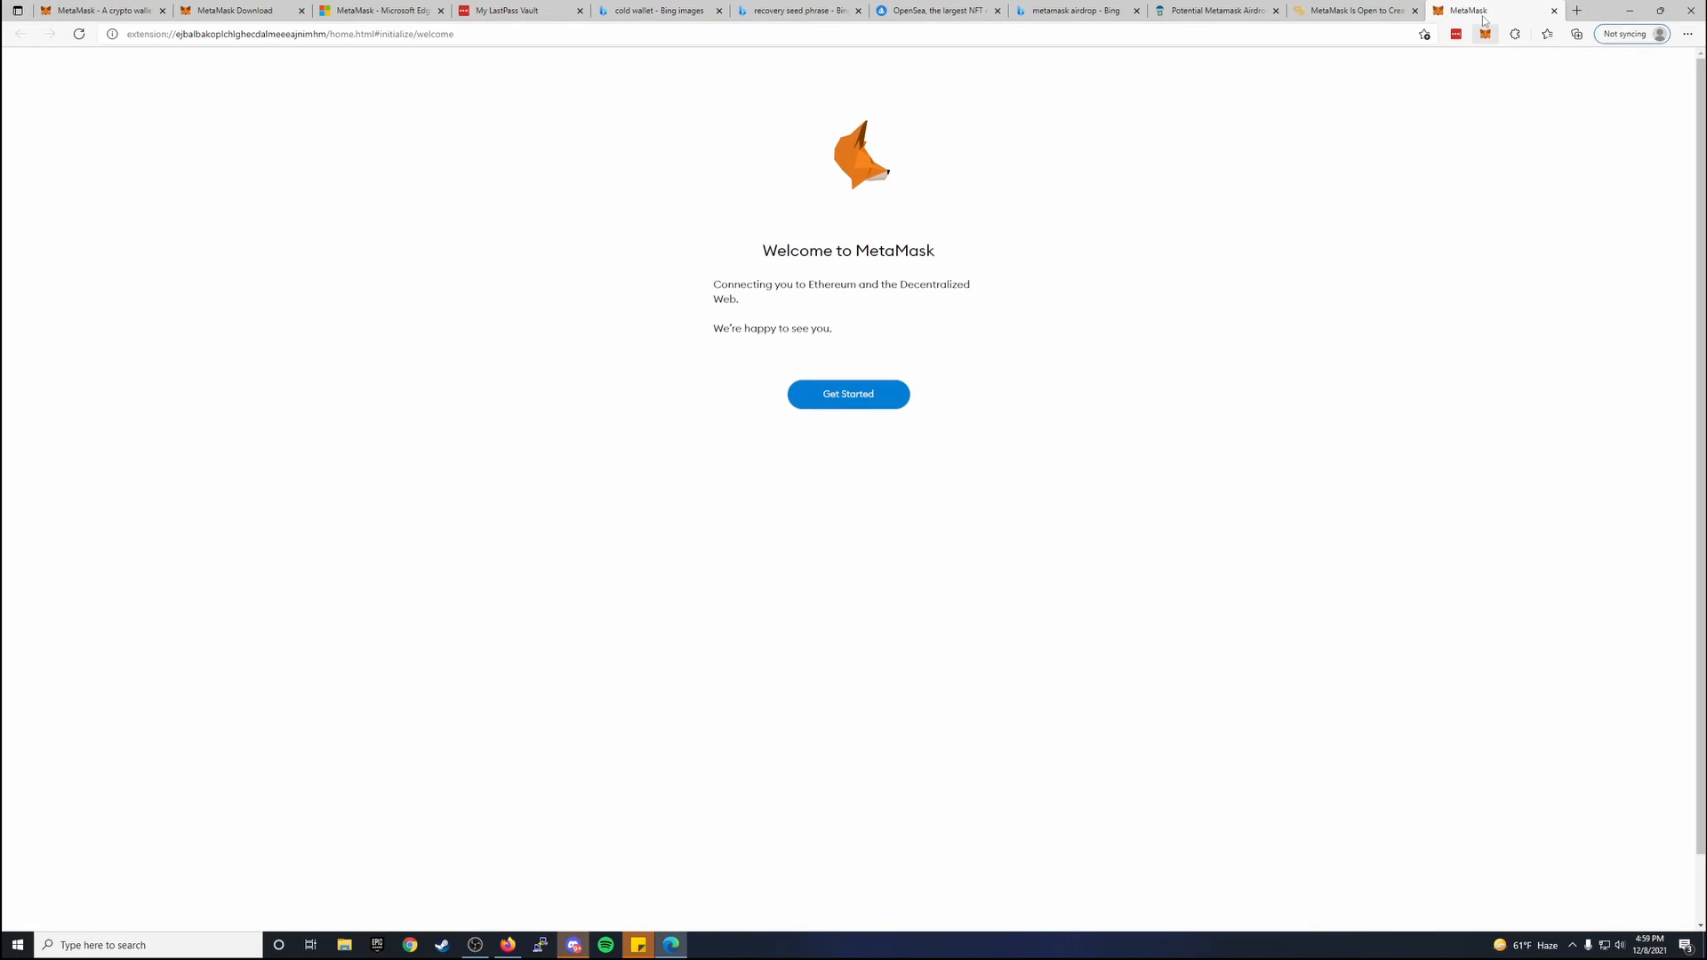
left_click_drag(1483, 17, 530, 5)
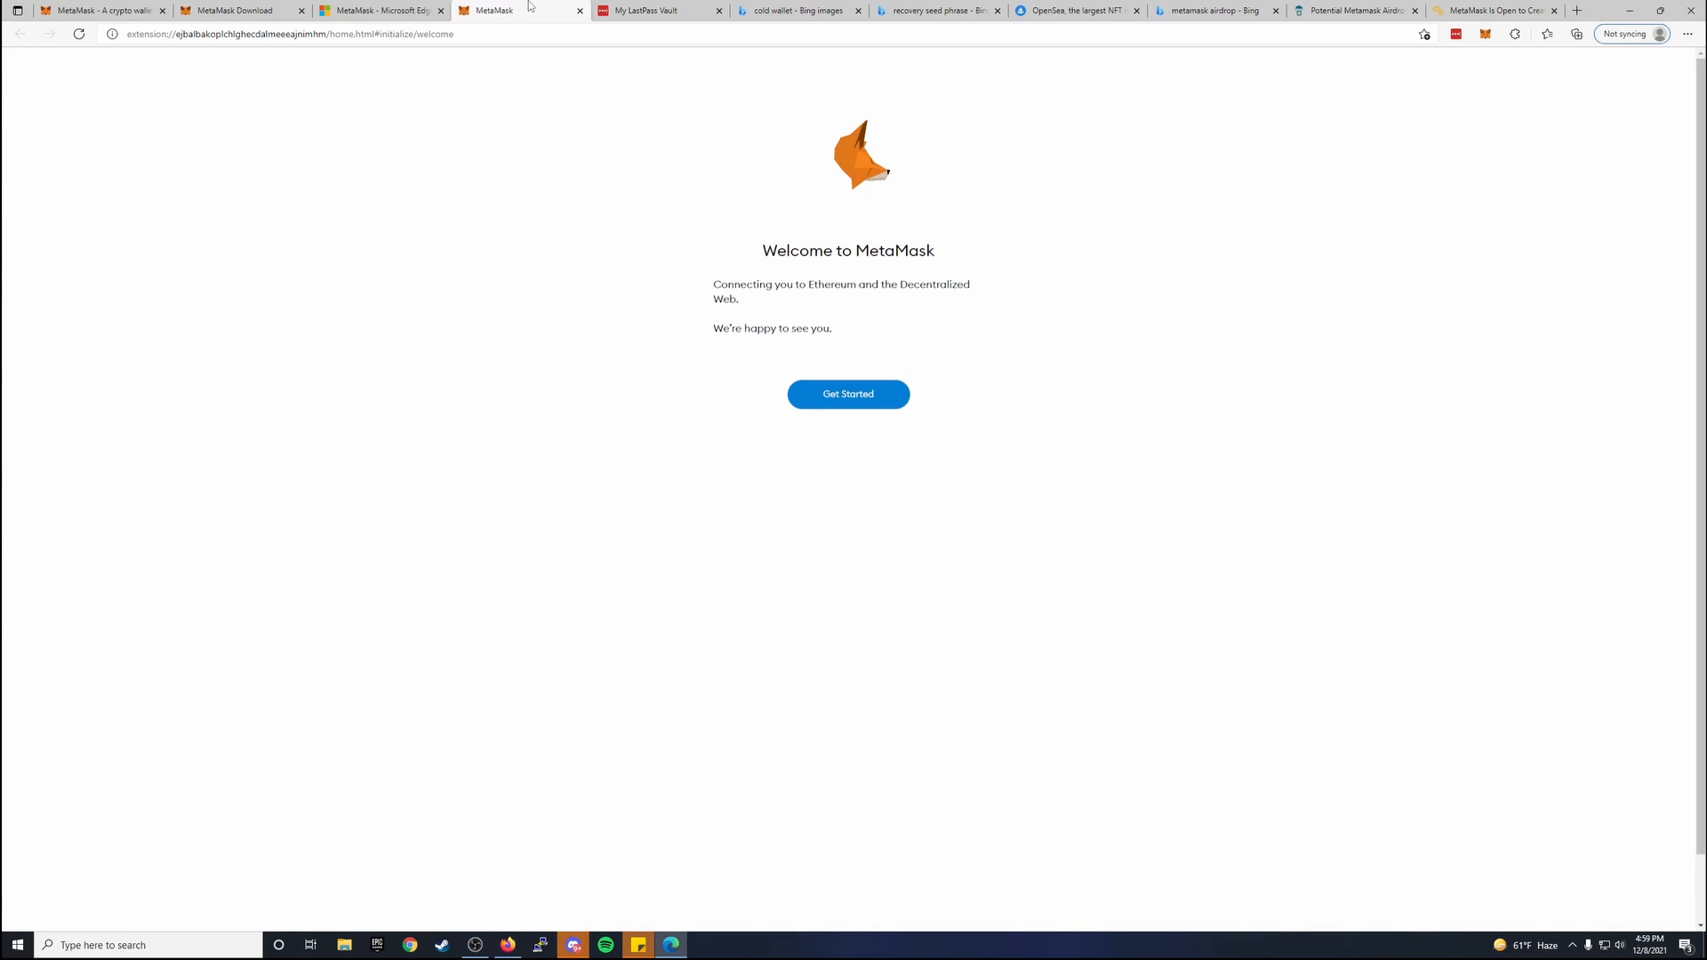
Begin creating a new wallet in the MetaMask setup and agree to share anonymized usage data.
left_click(837, 403)
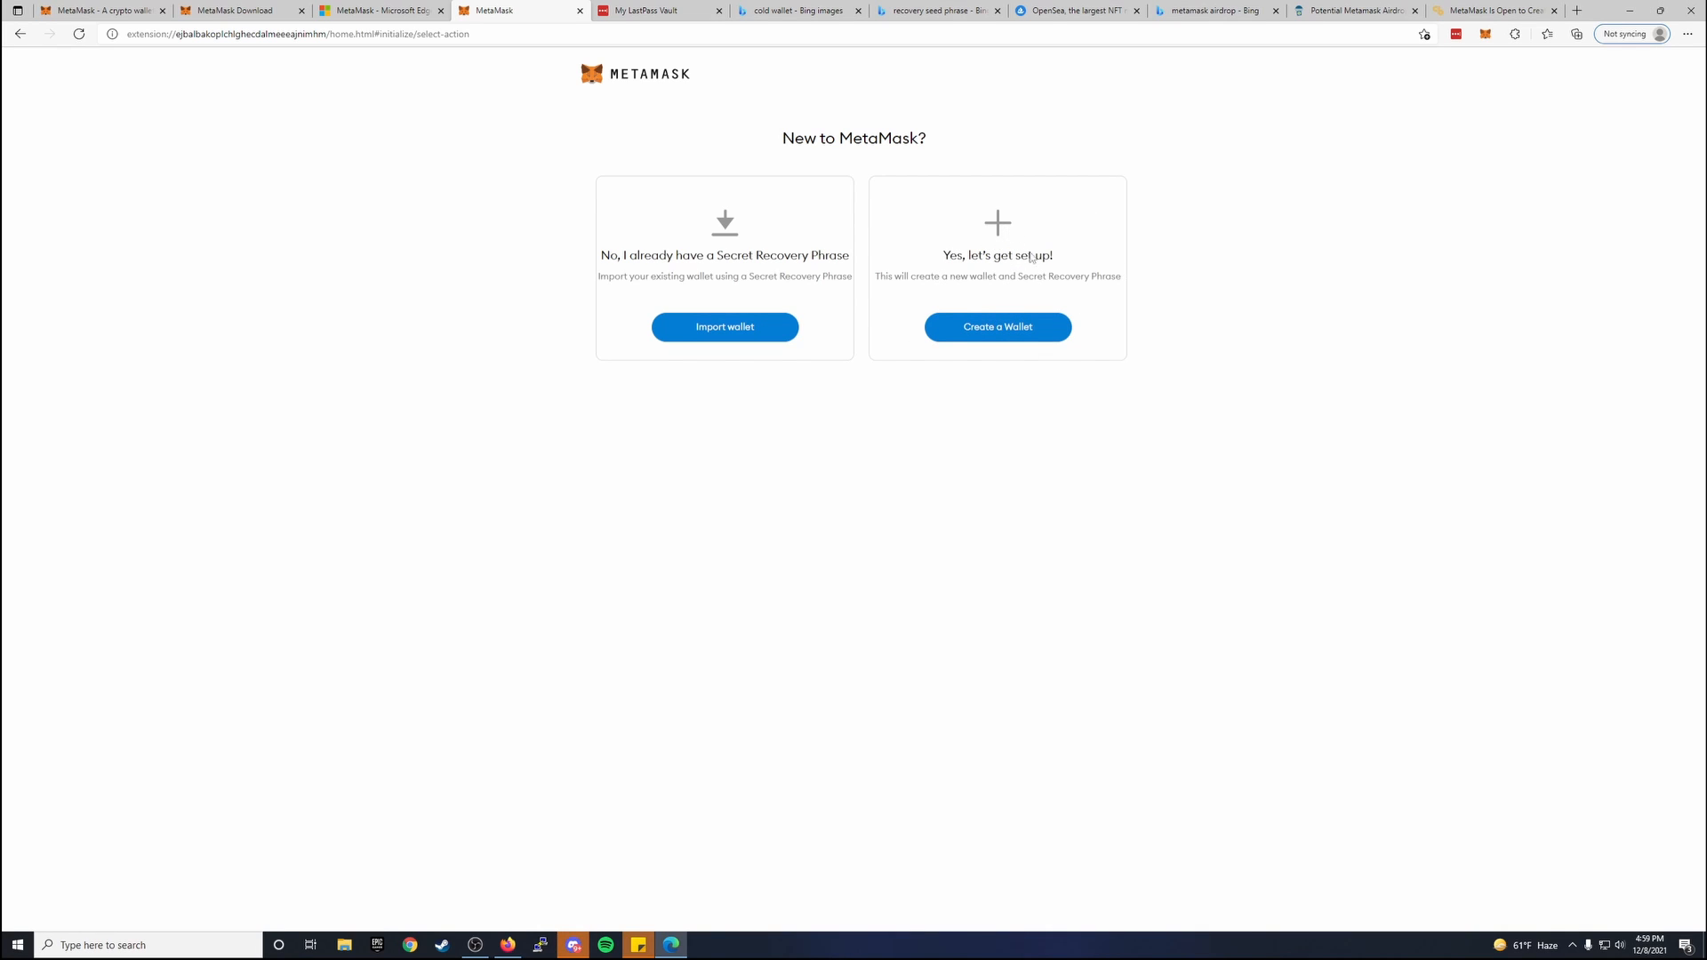
left_click(1024, 329)
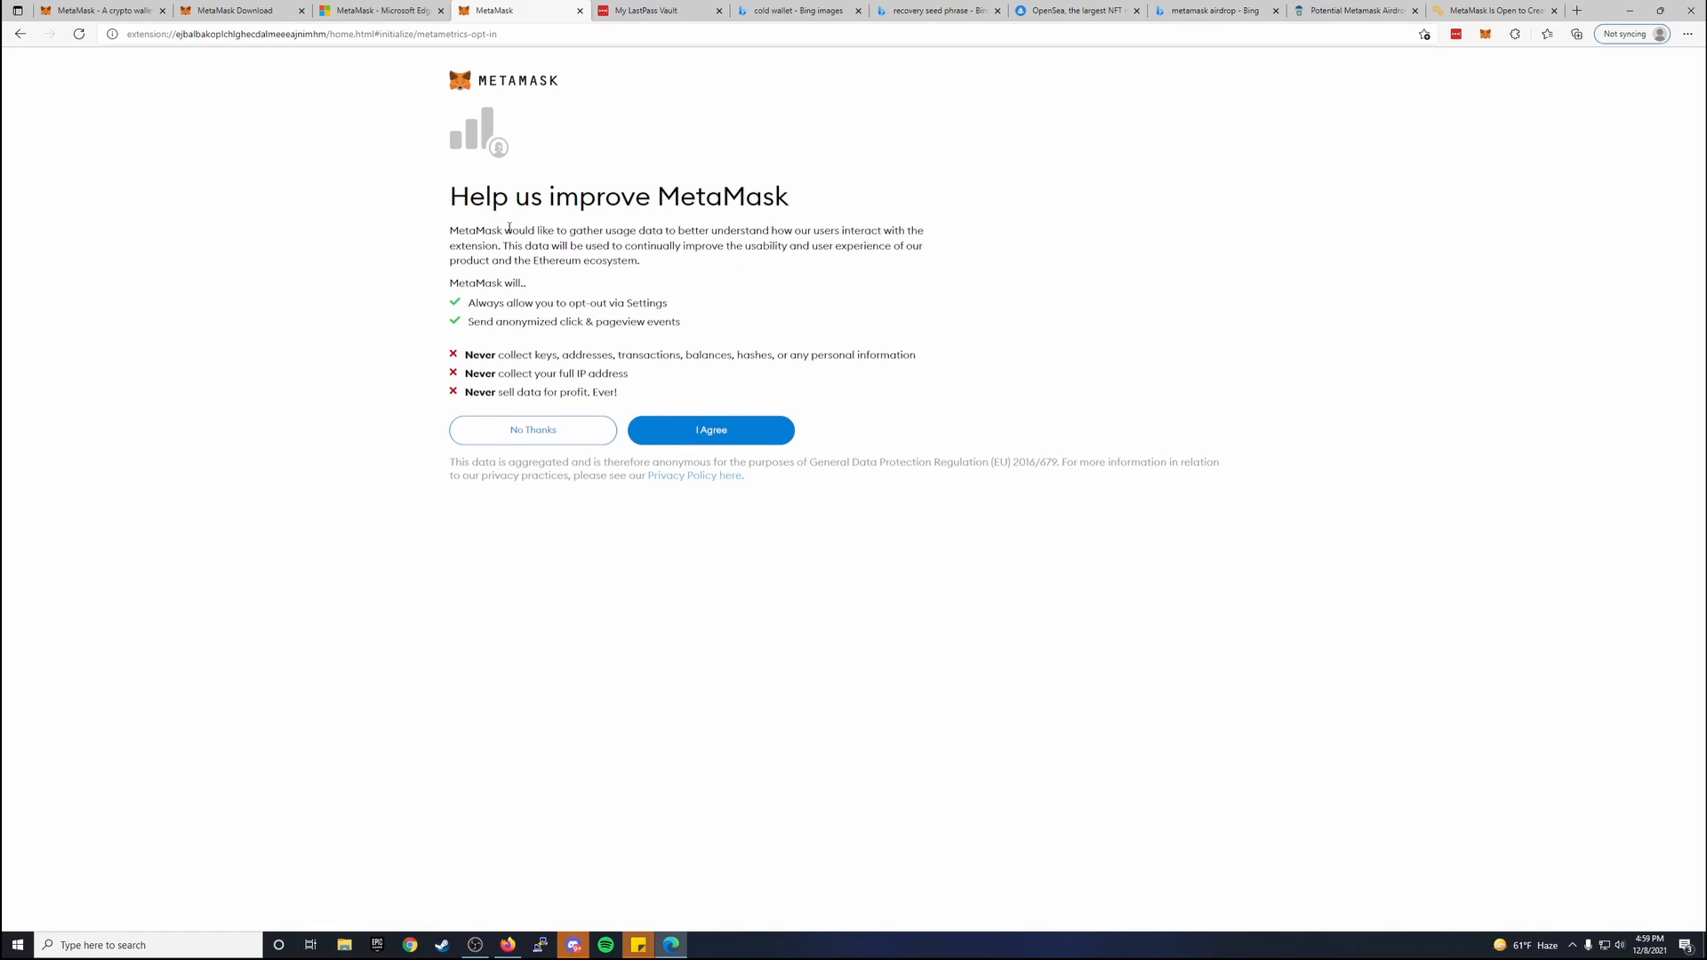
left_click_drag(518, 230, 576, 232)
left_click(709, 252)
left_click(736, 434)
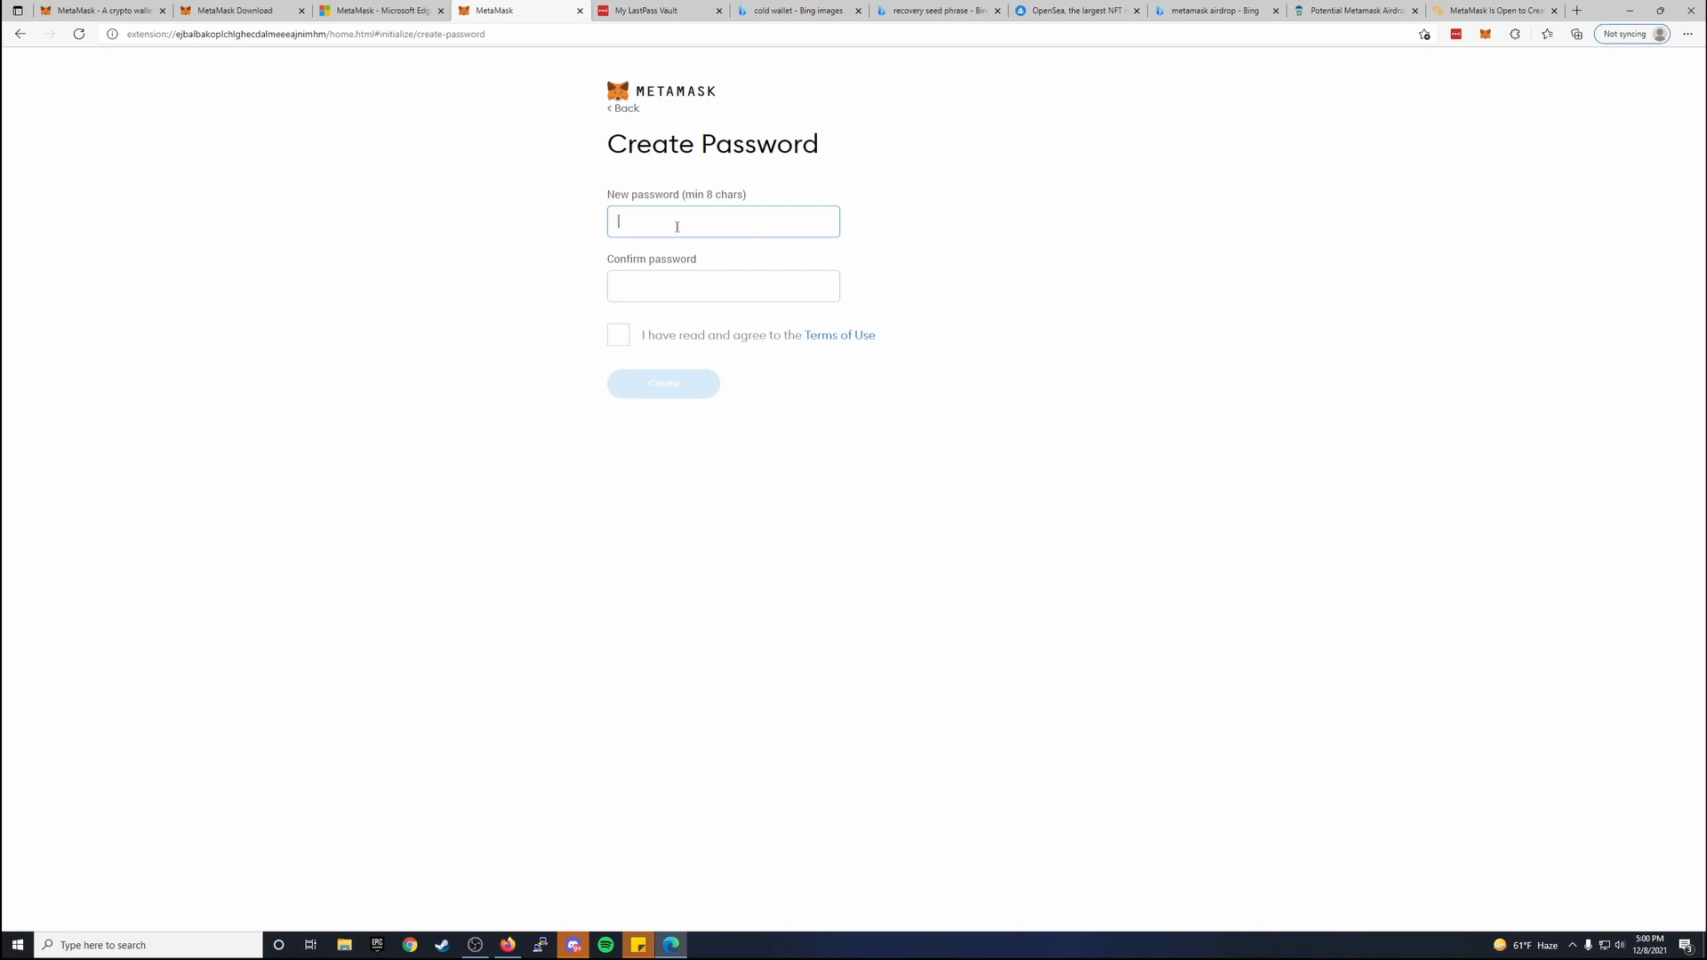
Enter a new wallet password of at least 8 characters.
left_click(534, 238)
left_click(649, 222)
type("••")
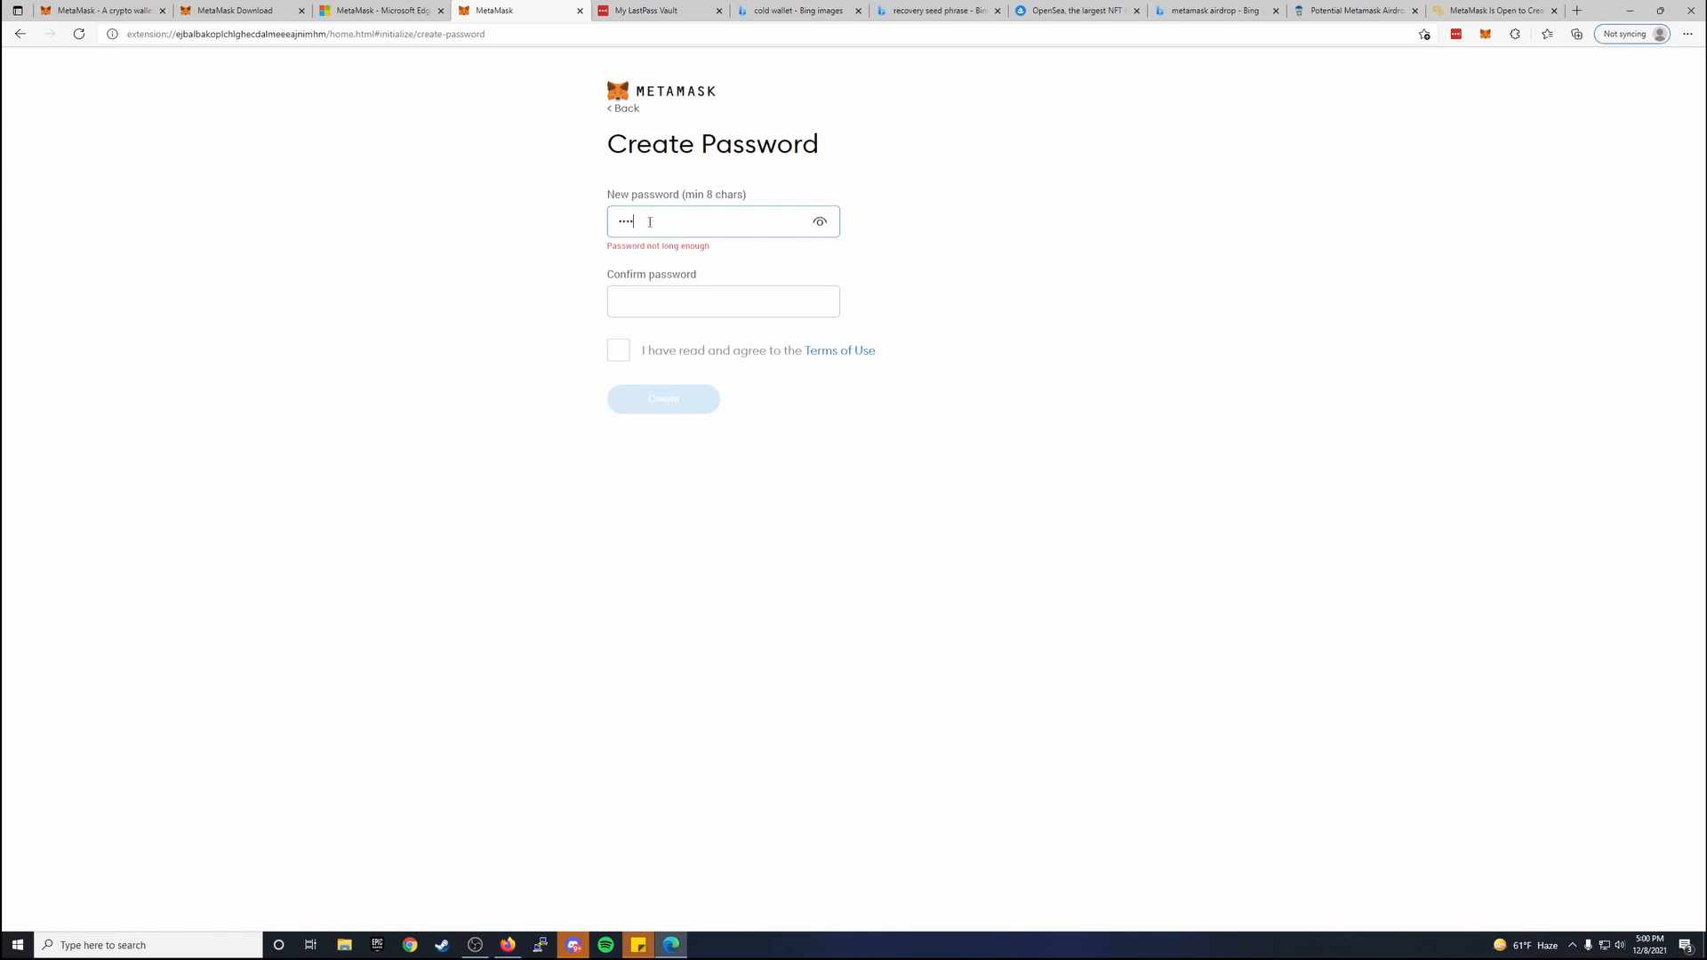
type("•••••••••")
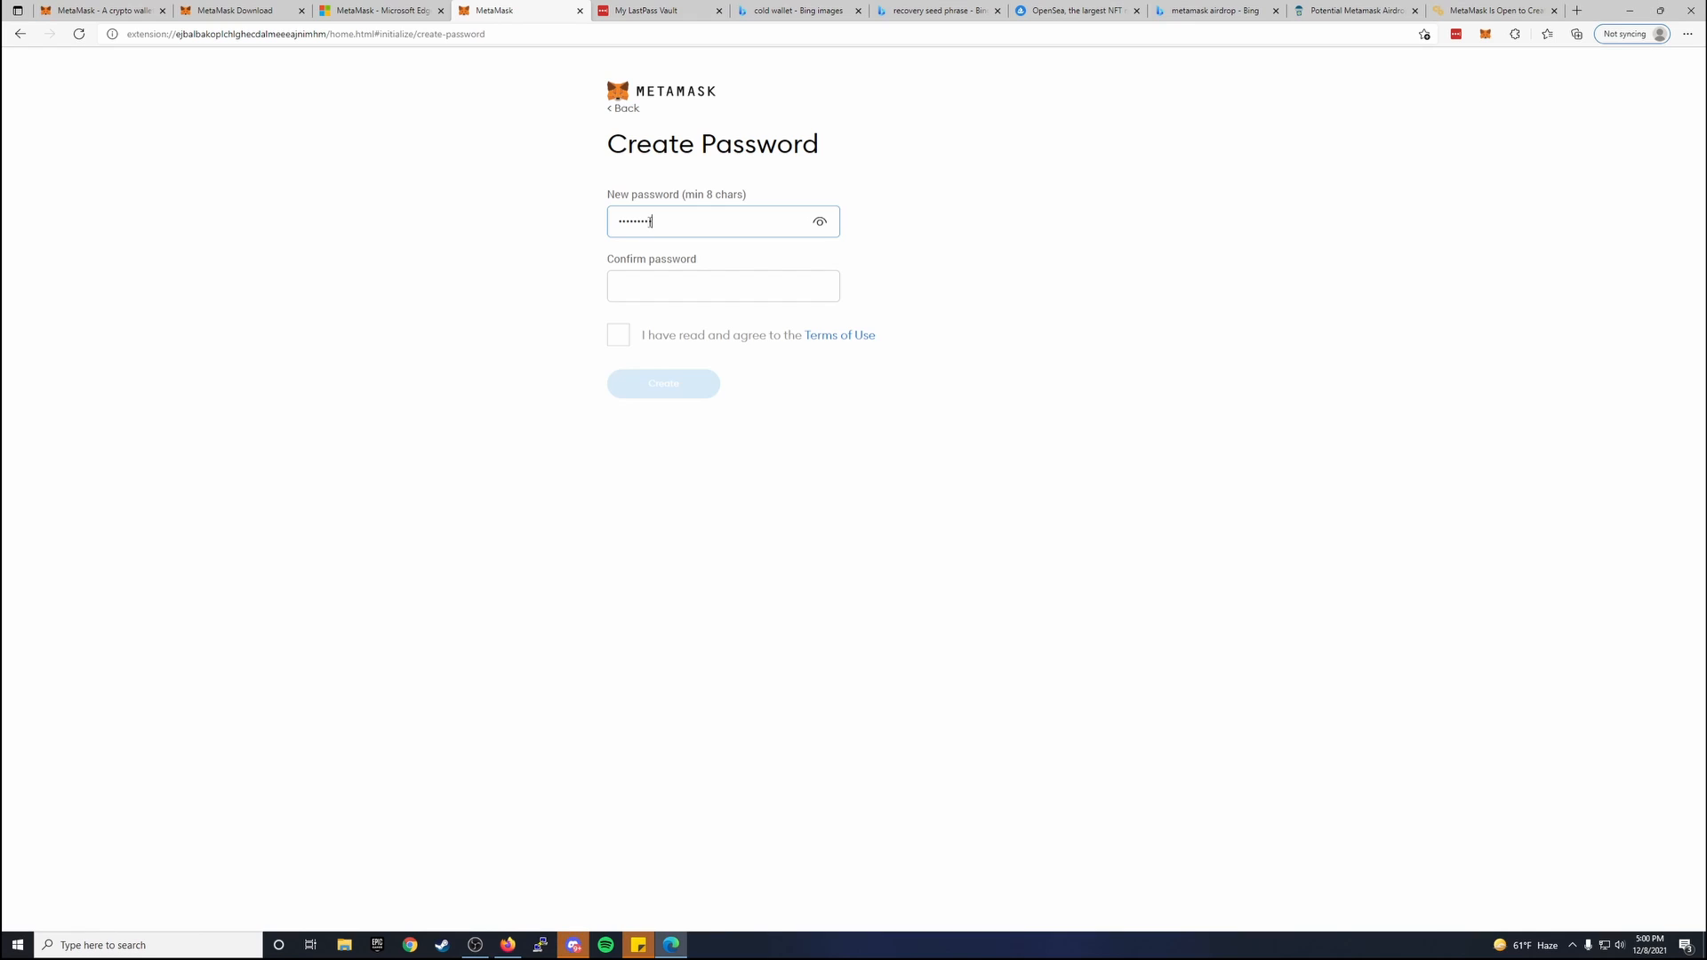
type("•••••••••••••")
key("ctrl+a")
Repeat the wallet password for confirmation, accept the Terms of Use and create the wallet password.
left_click(637, 290)
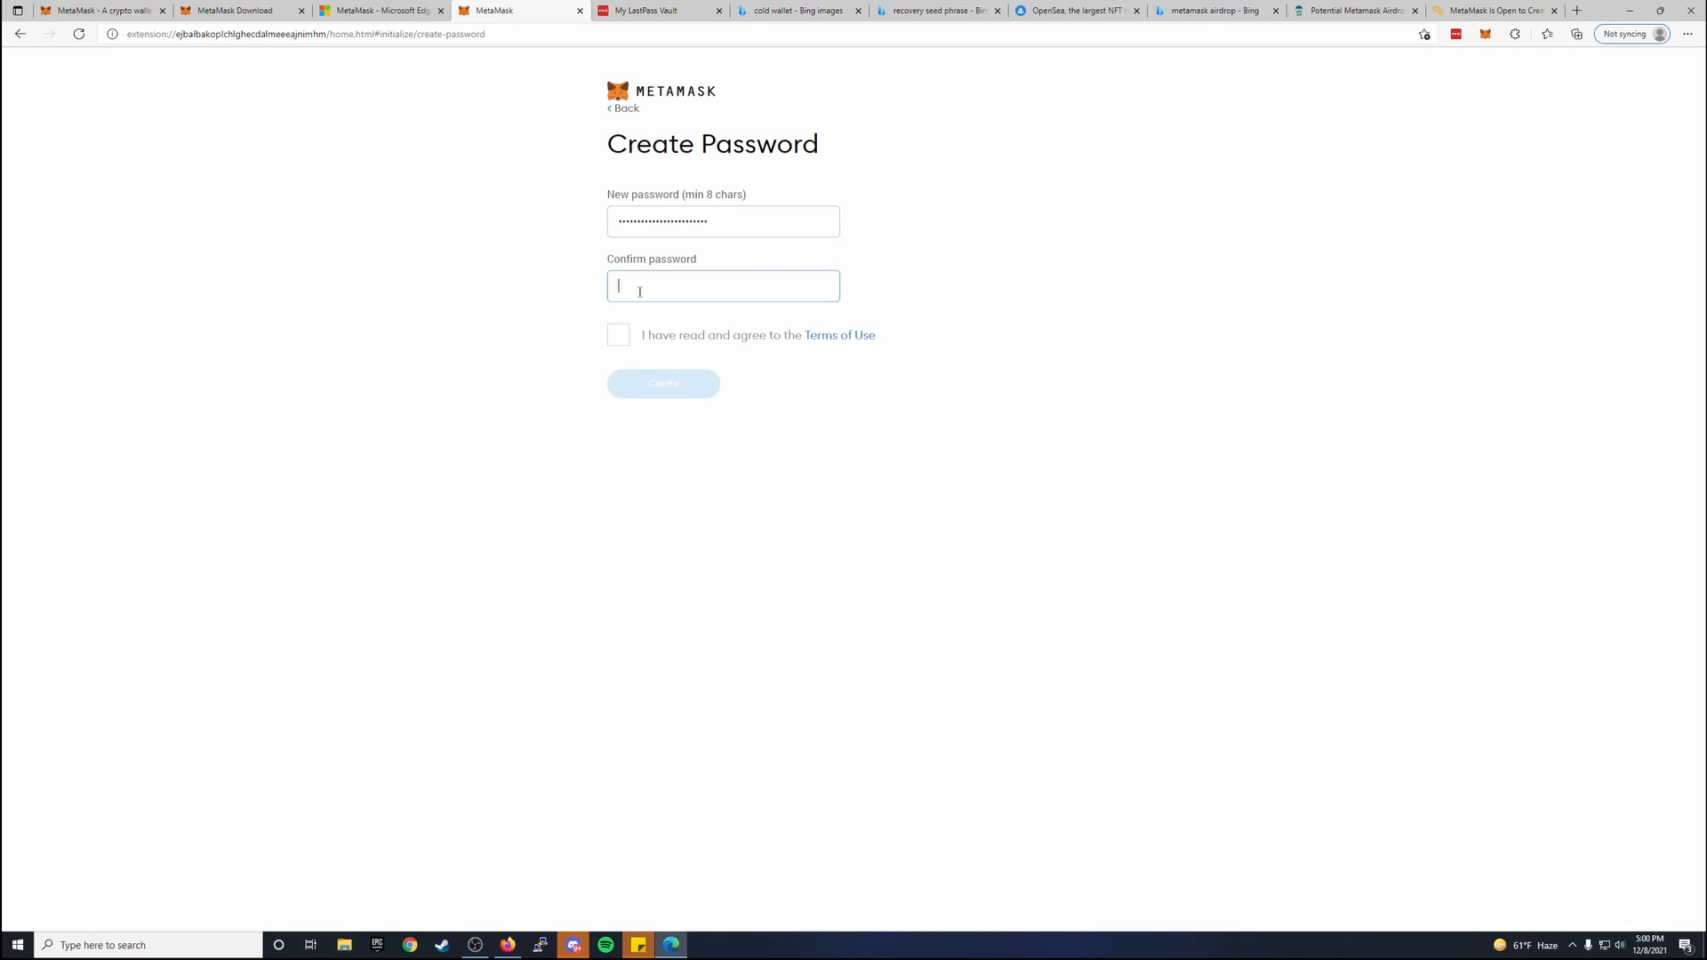
type("•••••")
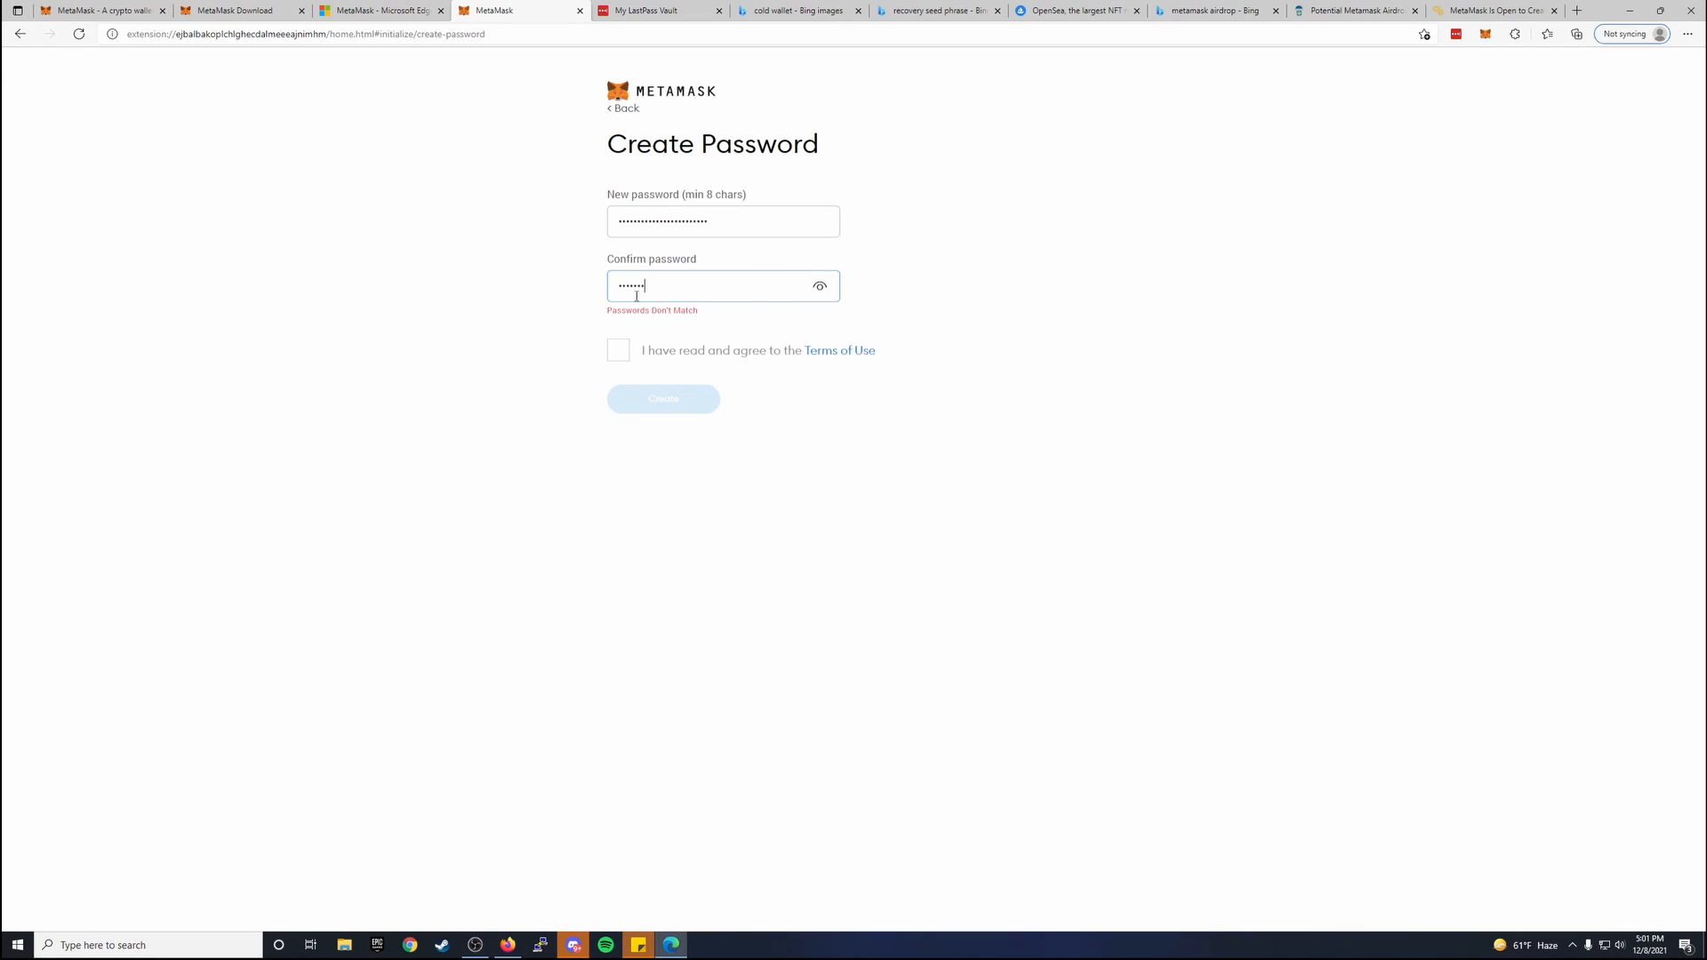
type("•••••••")
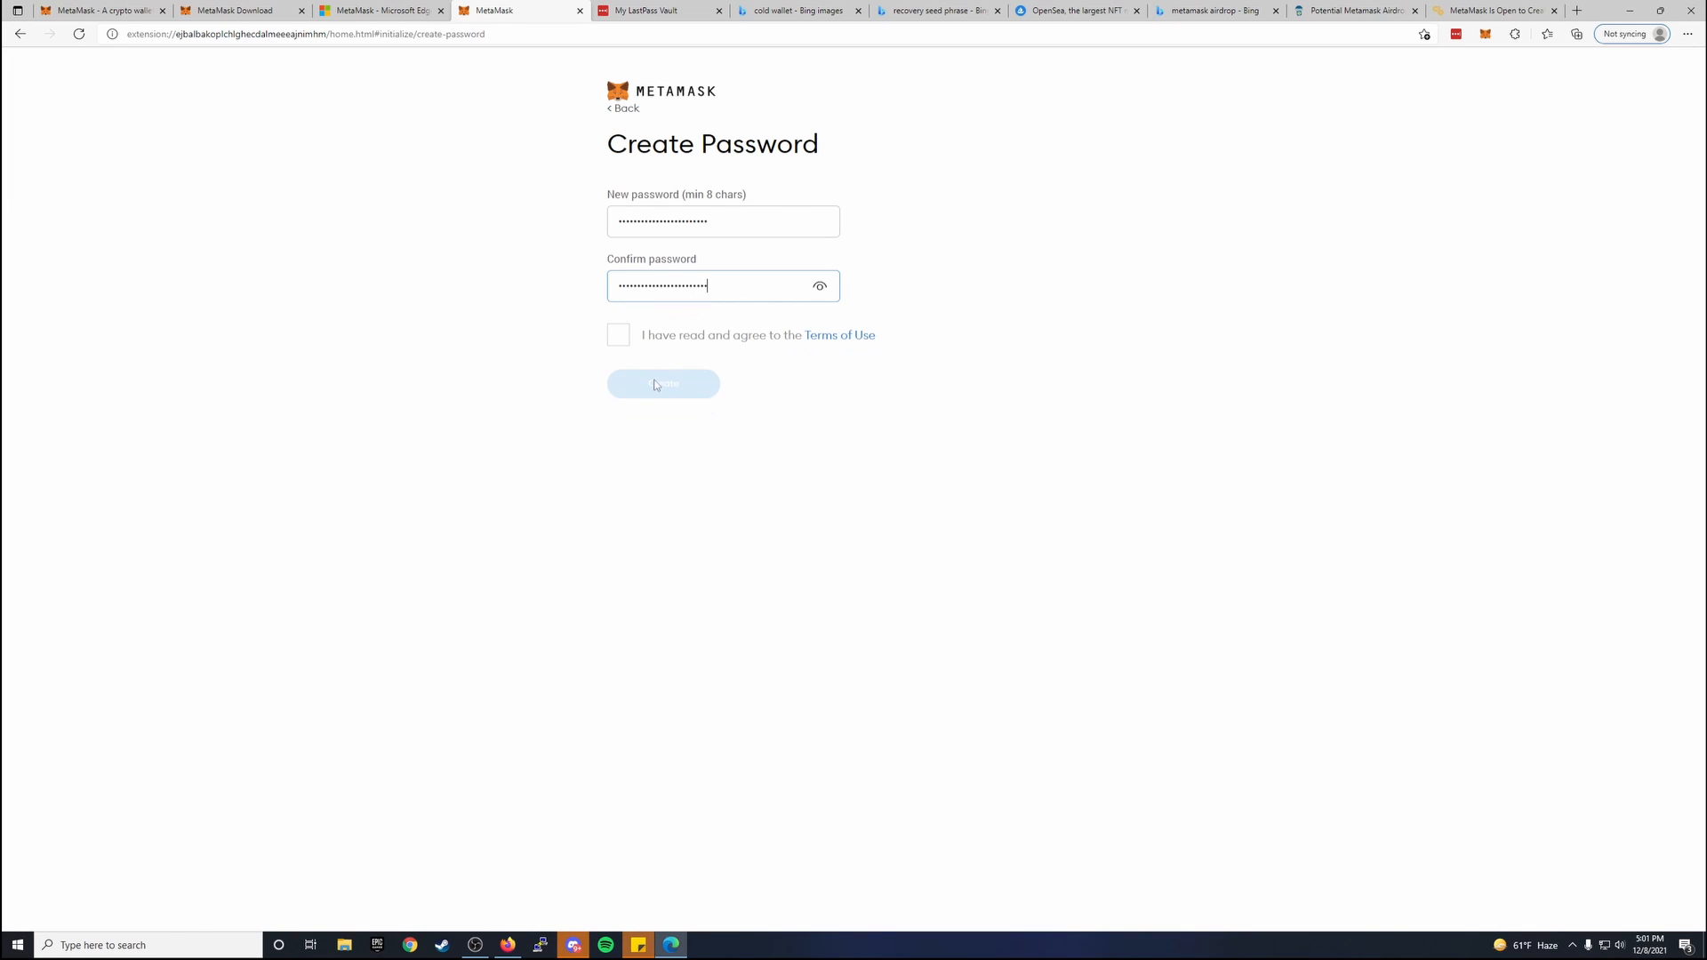
left_click(619, 335)
left_click(627, 381)
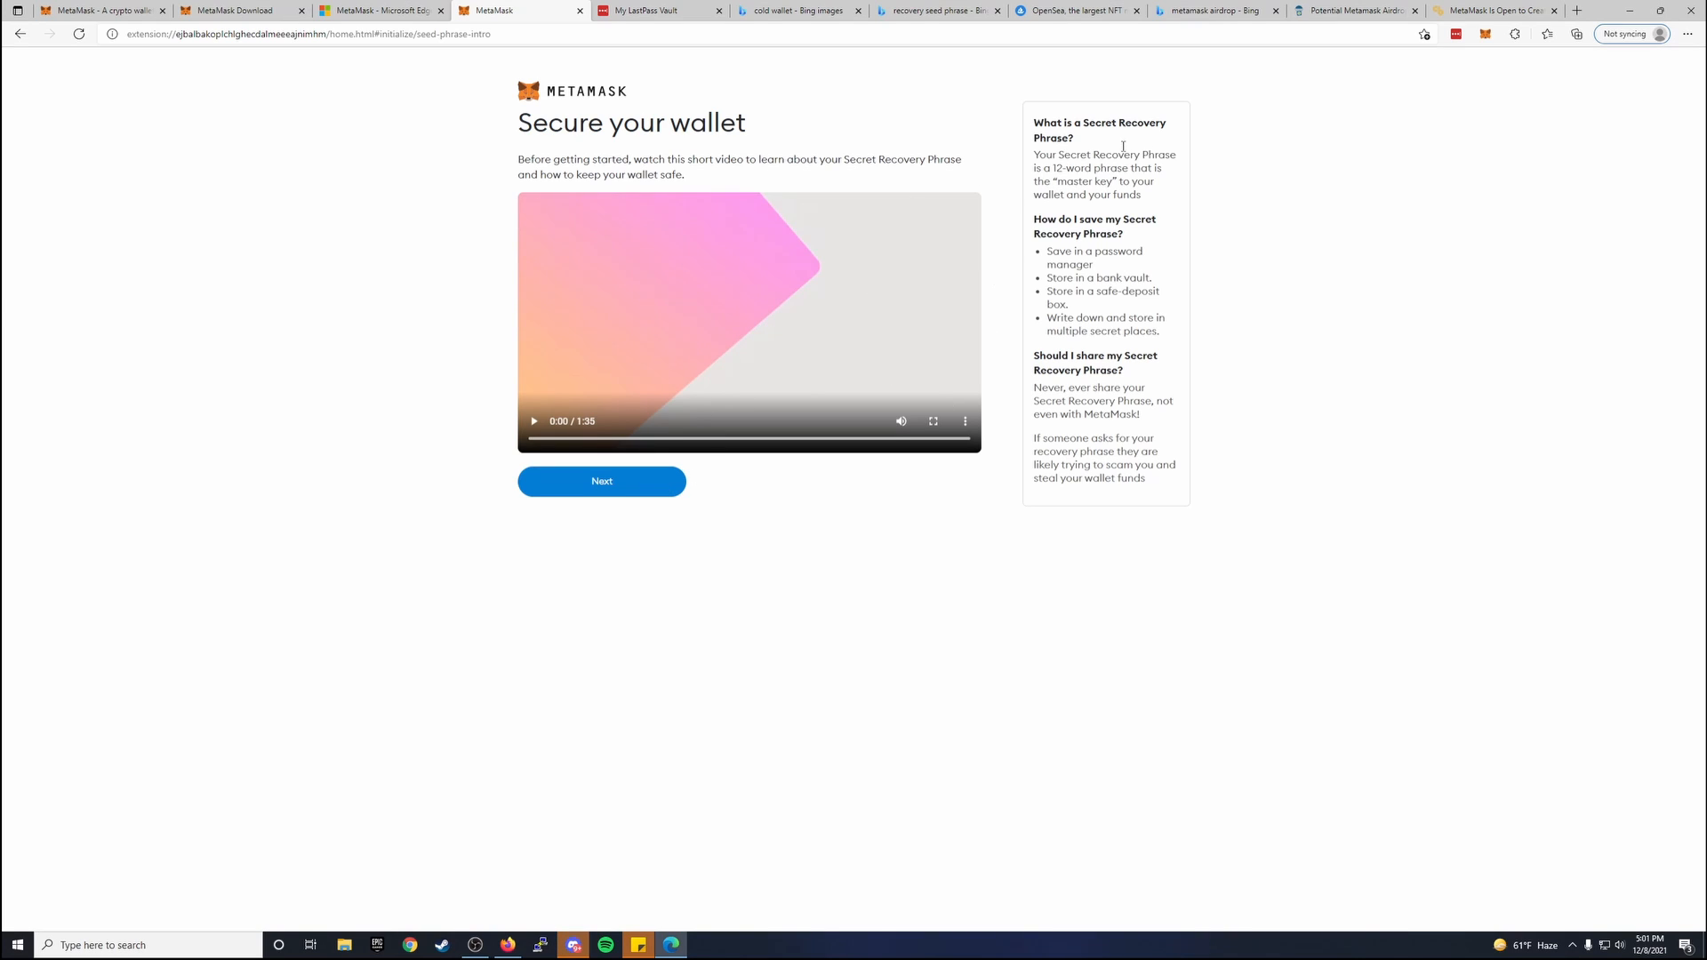
Read the Secret Recovery Phrase explanation and view the example images of cold wallets and a handwritten recovery seed phrase.
left_click_drag(1043, 122, 1101, 195)
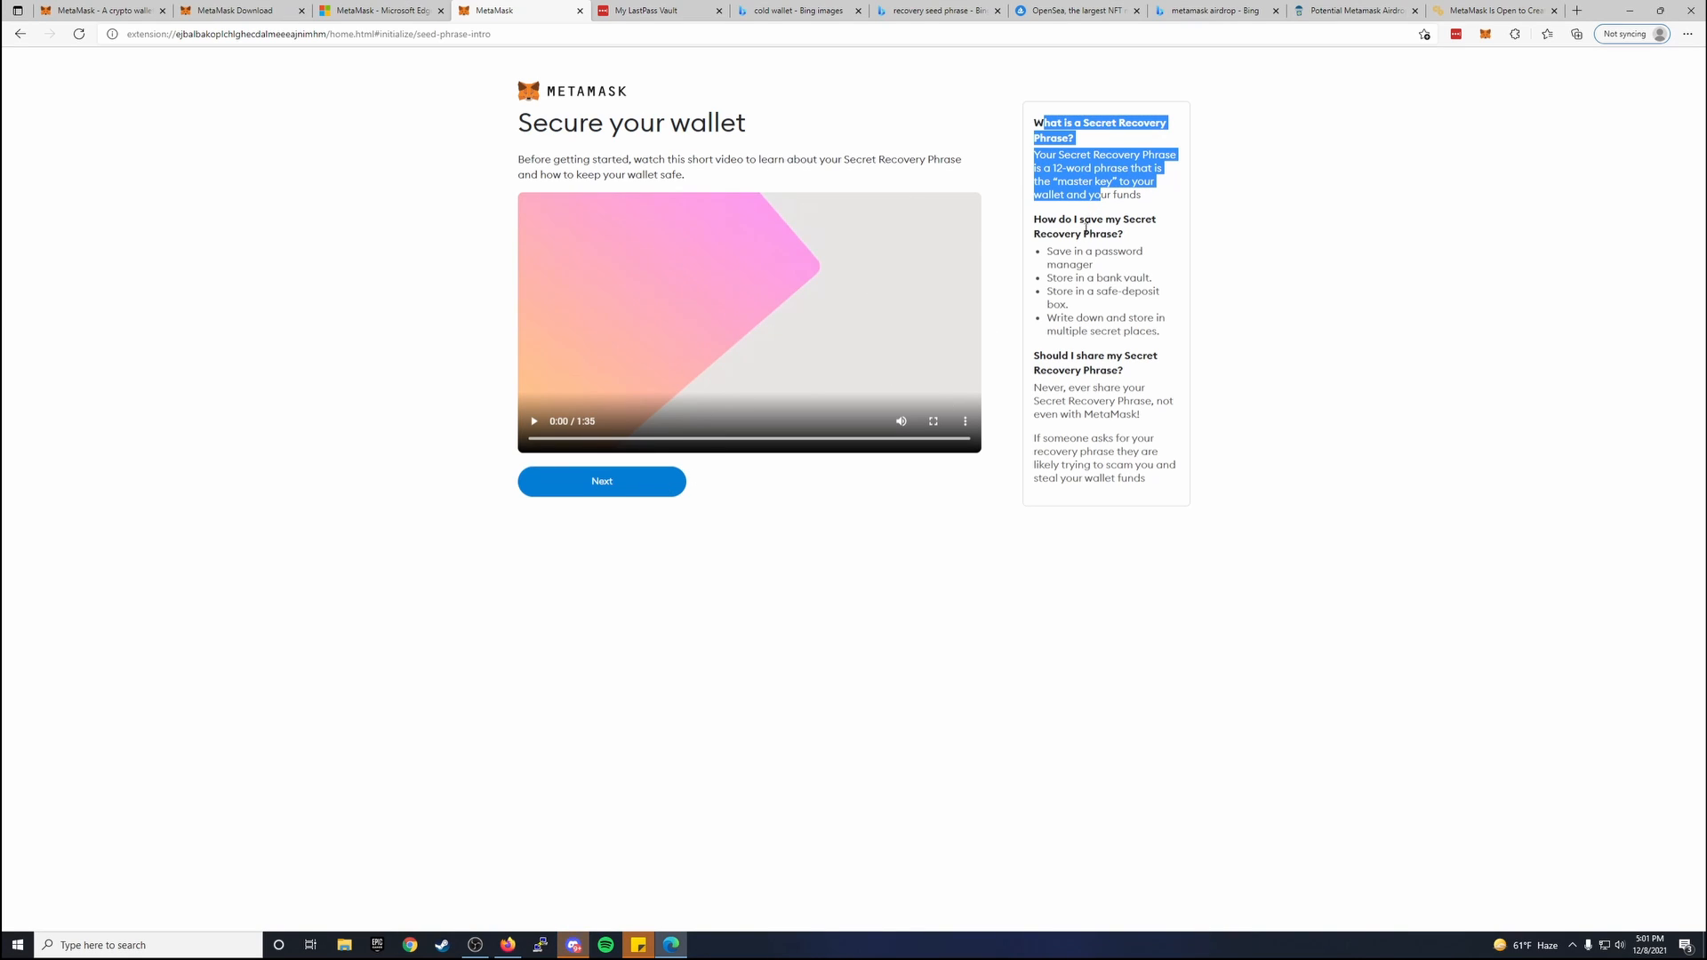
left_click(1086, 228)
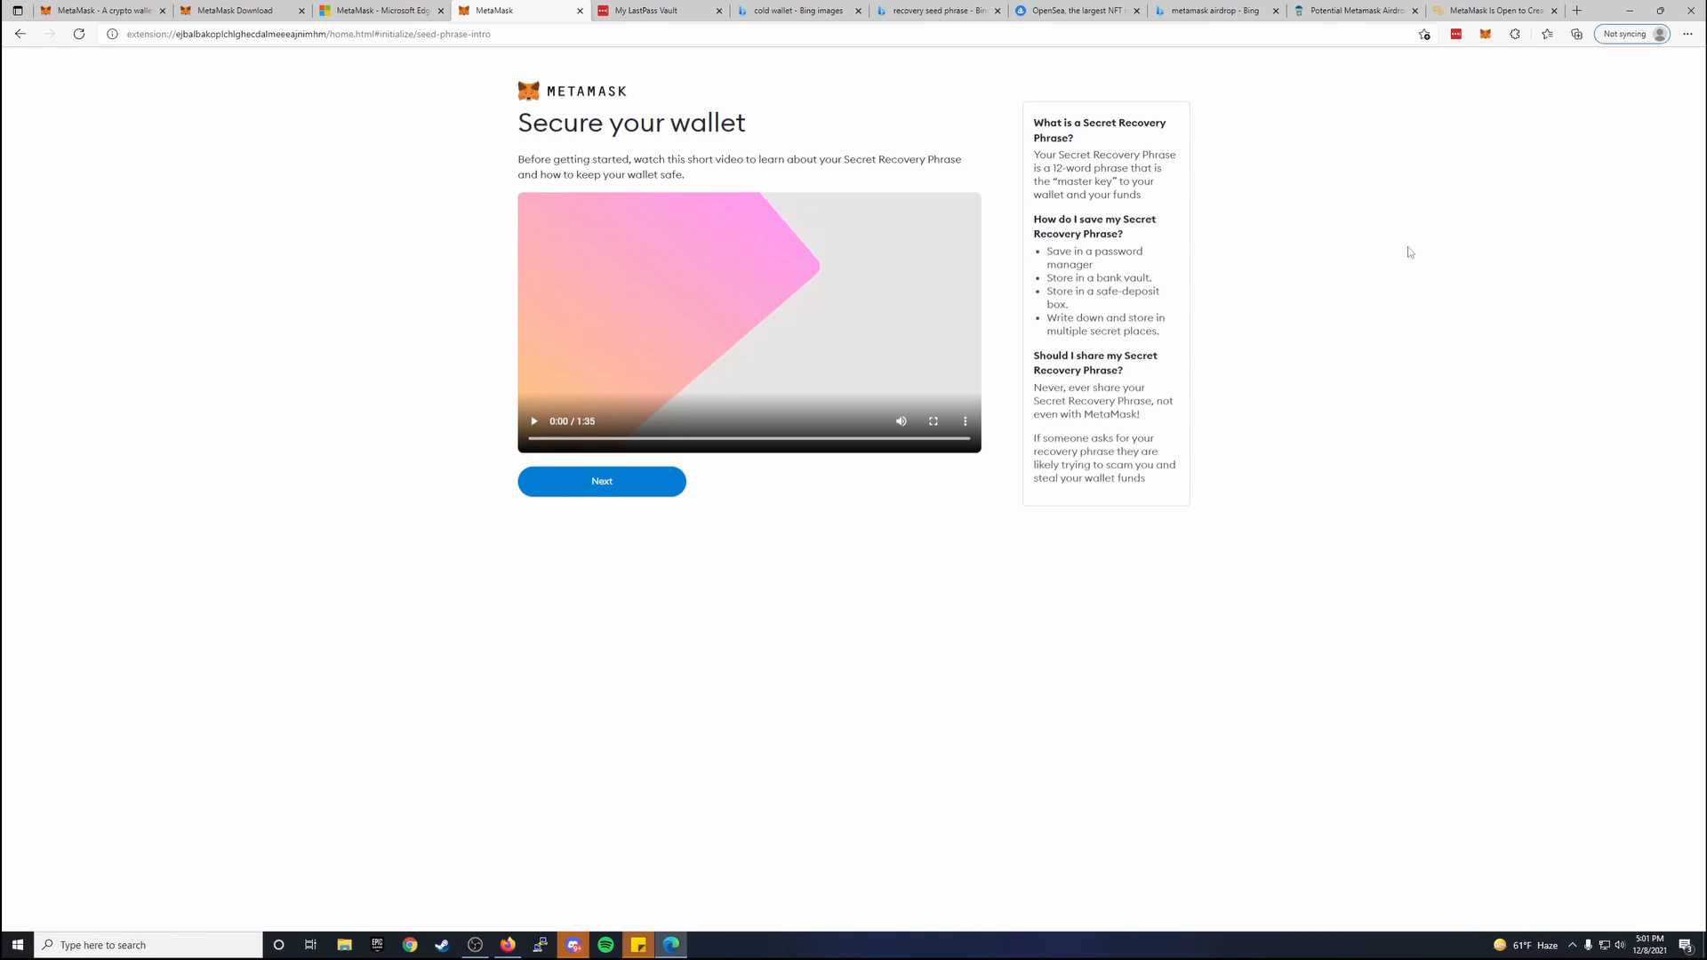
left_click(843, 11)
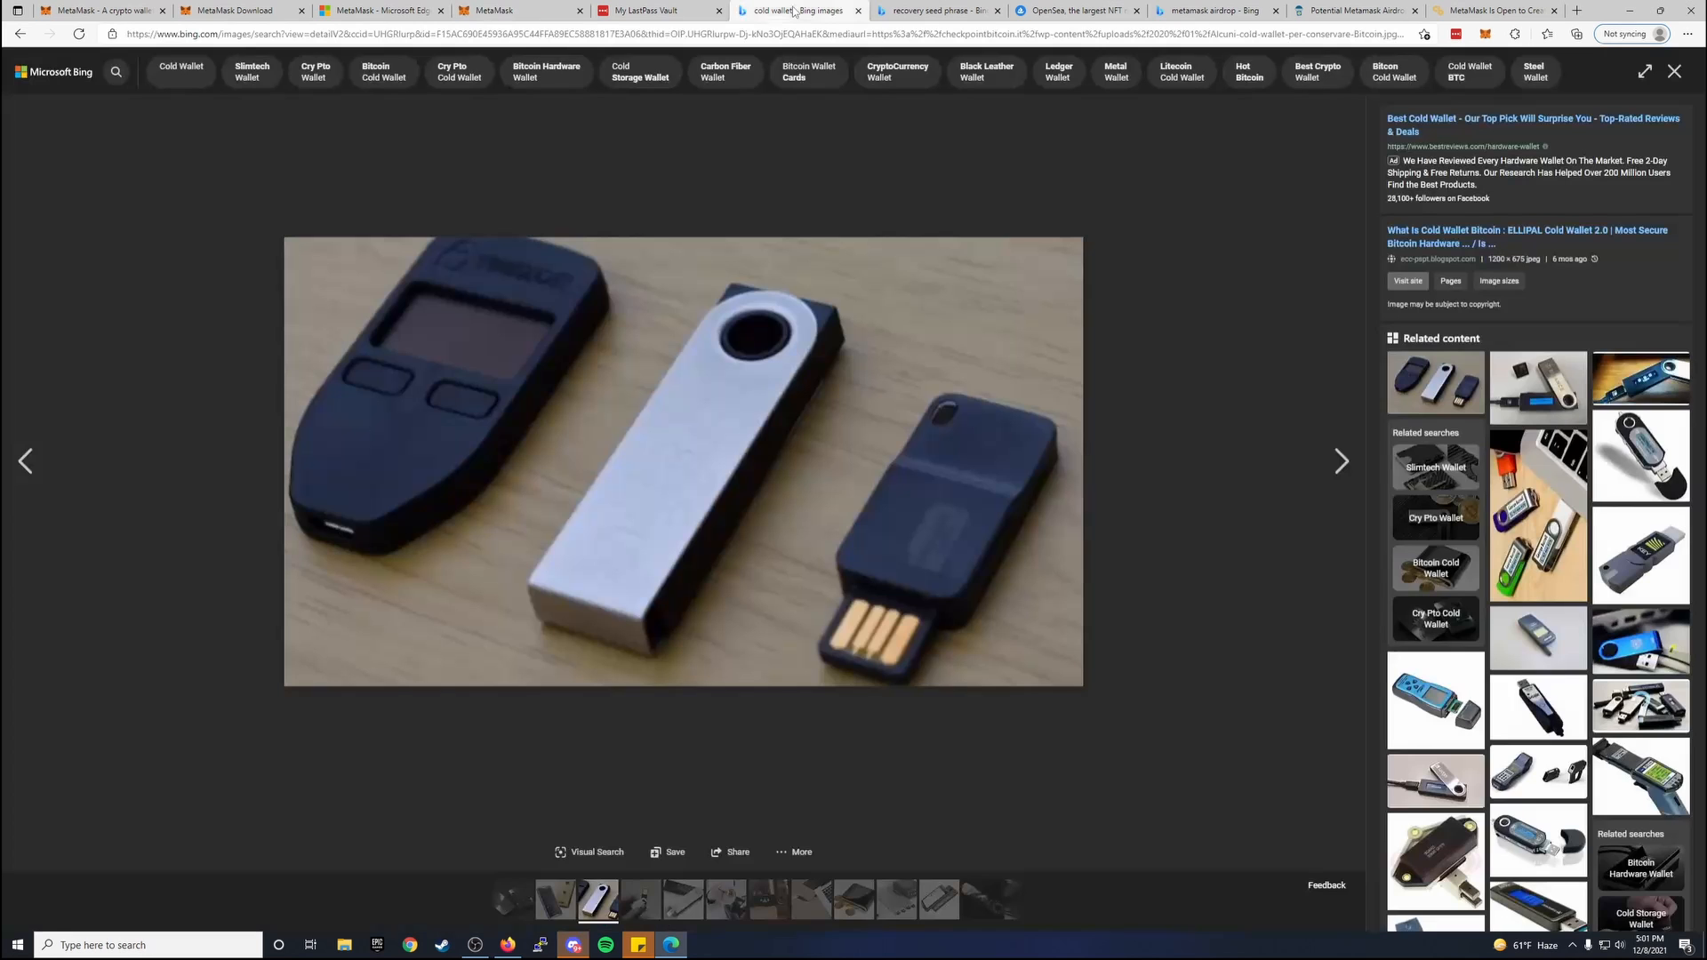
left_click(929, 13)
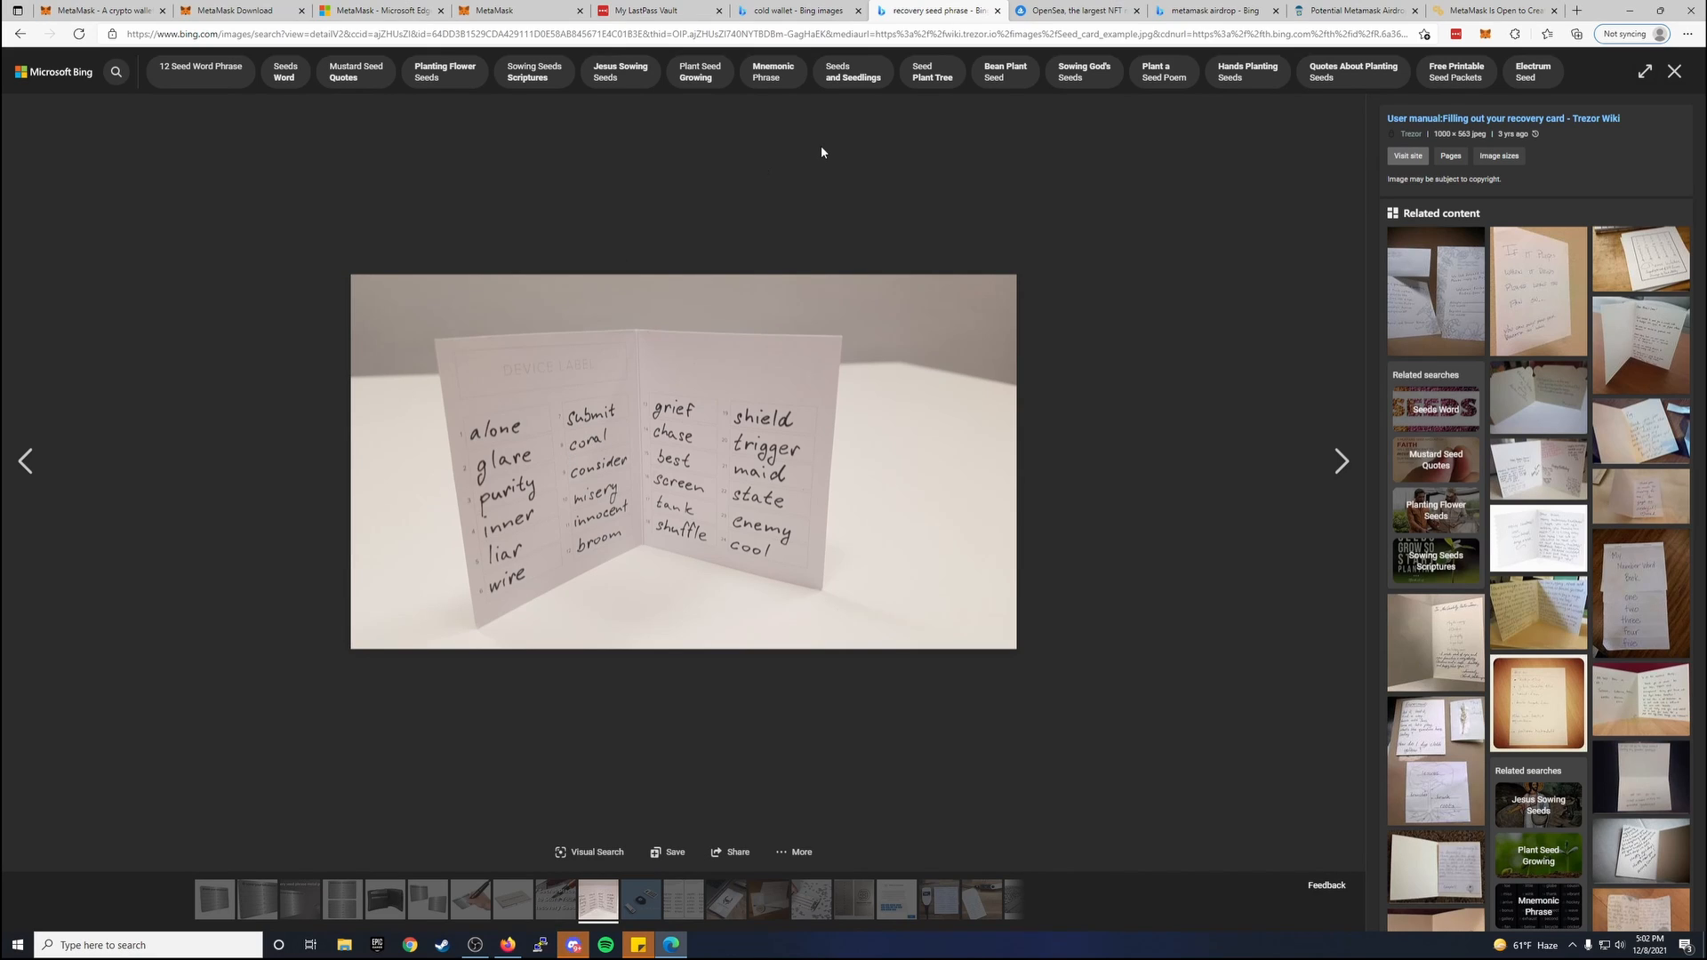
Add a secure note in the LastPass vault containing the sample text "asdfasdfasdfdsaf asdf asdfa sdfasdf asdf".
left_click(629, 12)
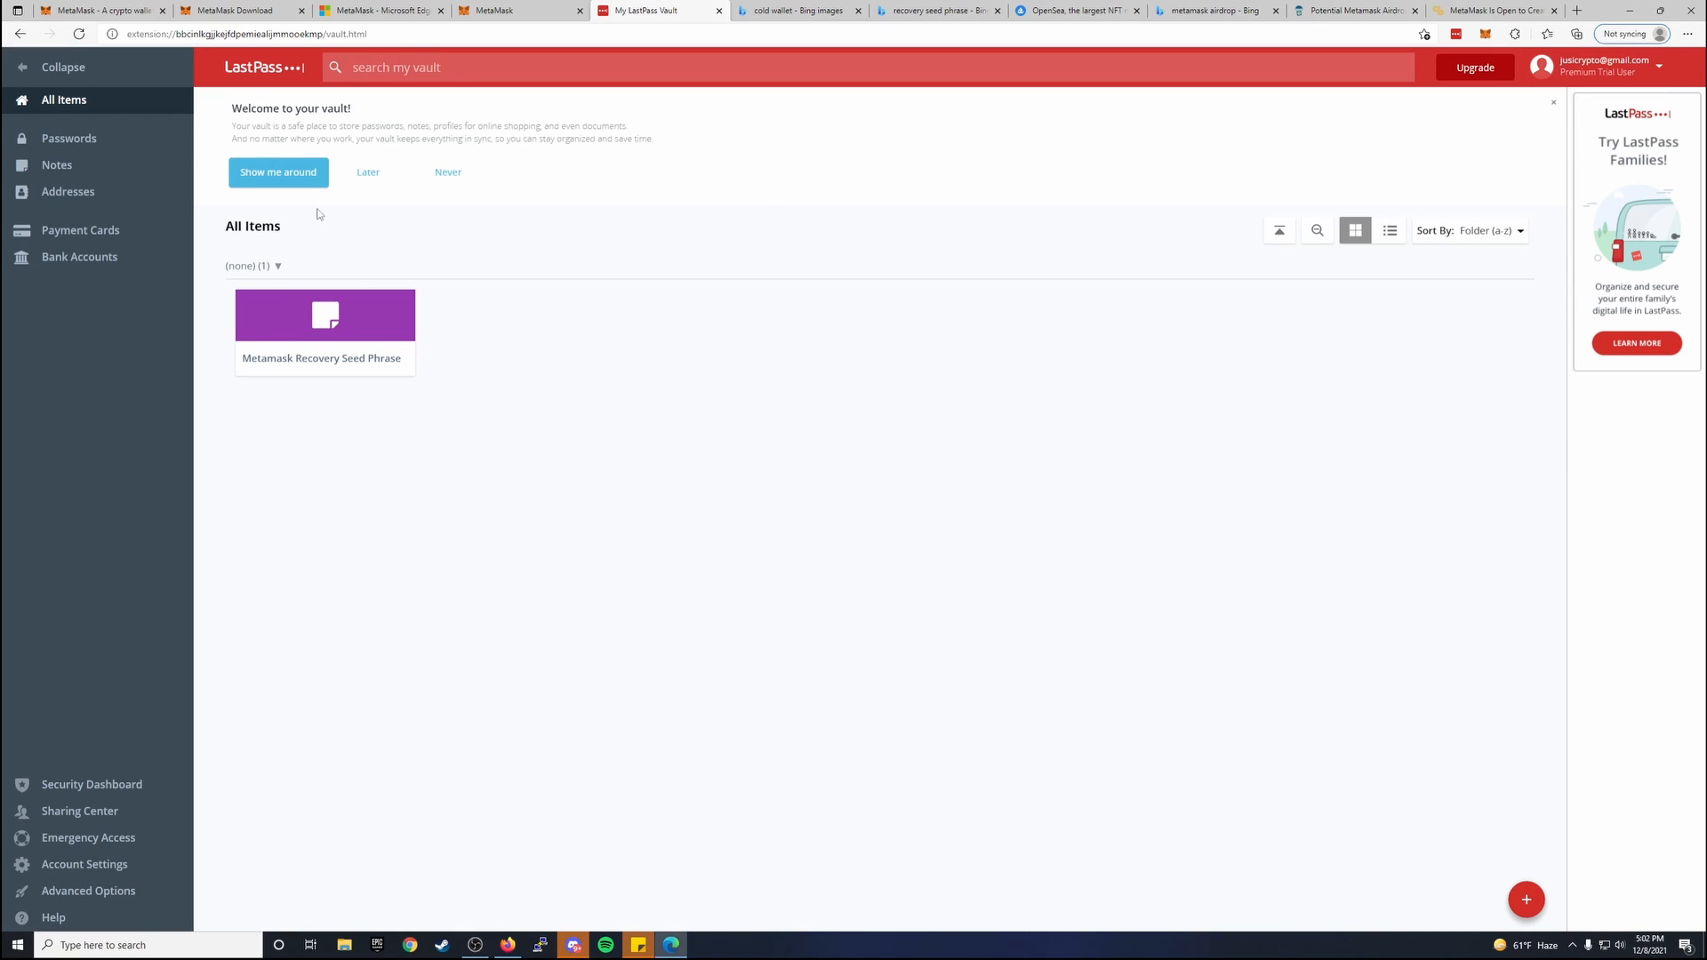
left_click(1525, 899)
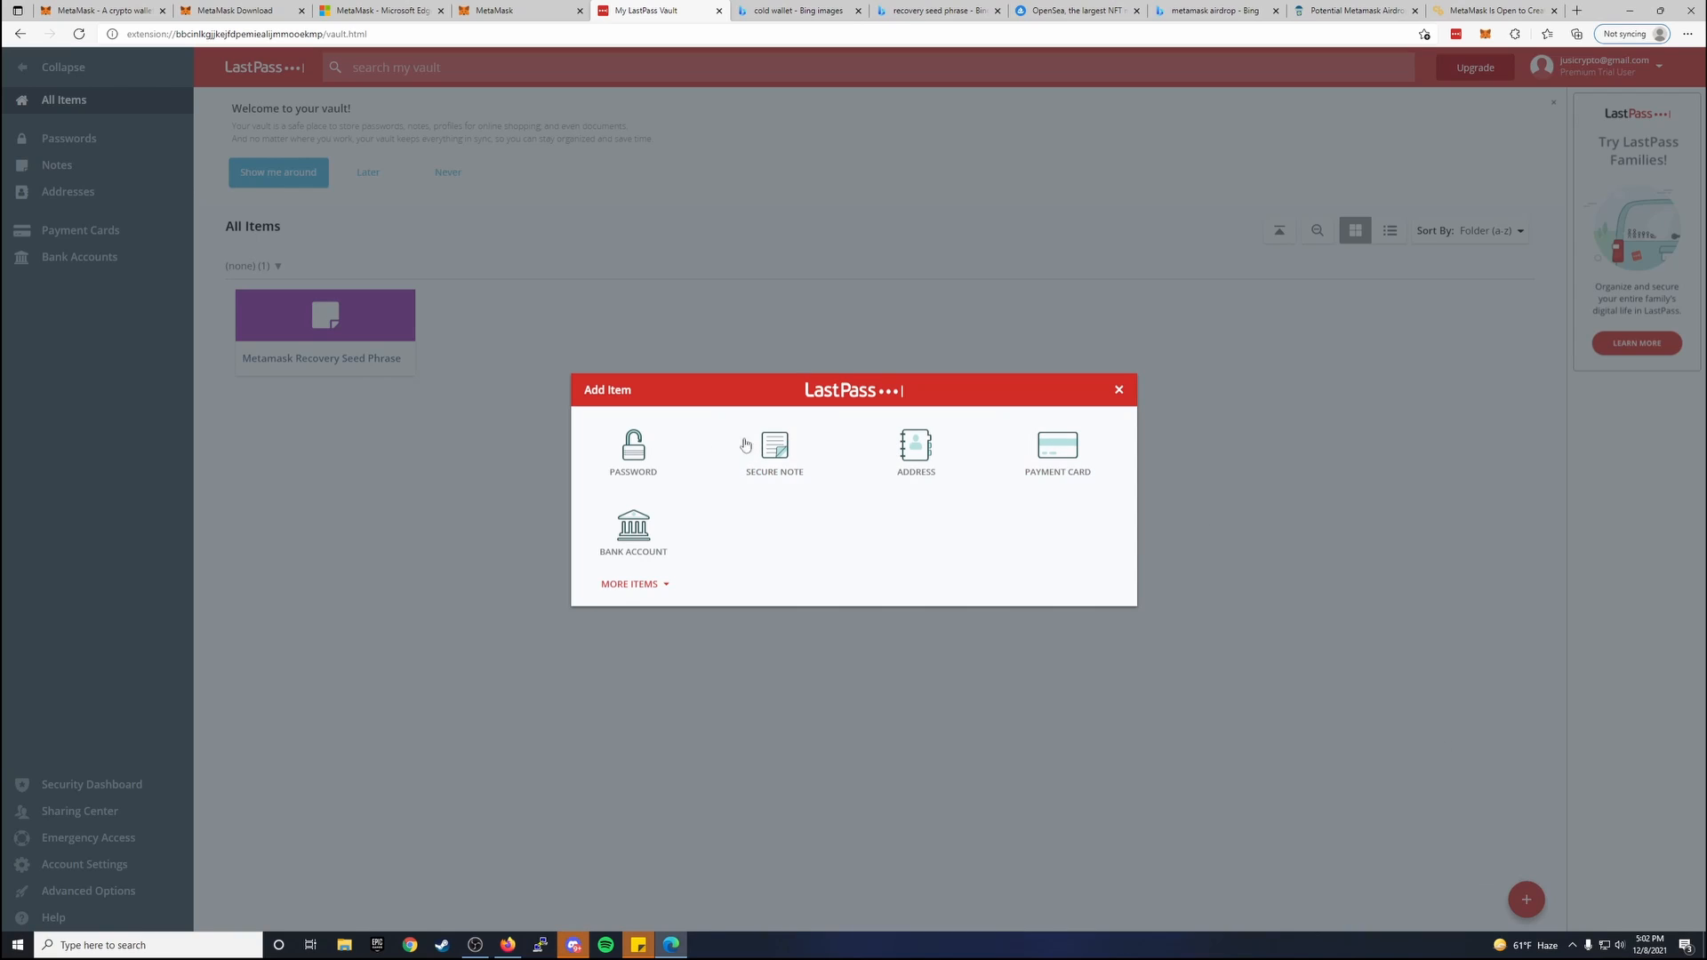
left_click(773, 456)
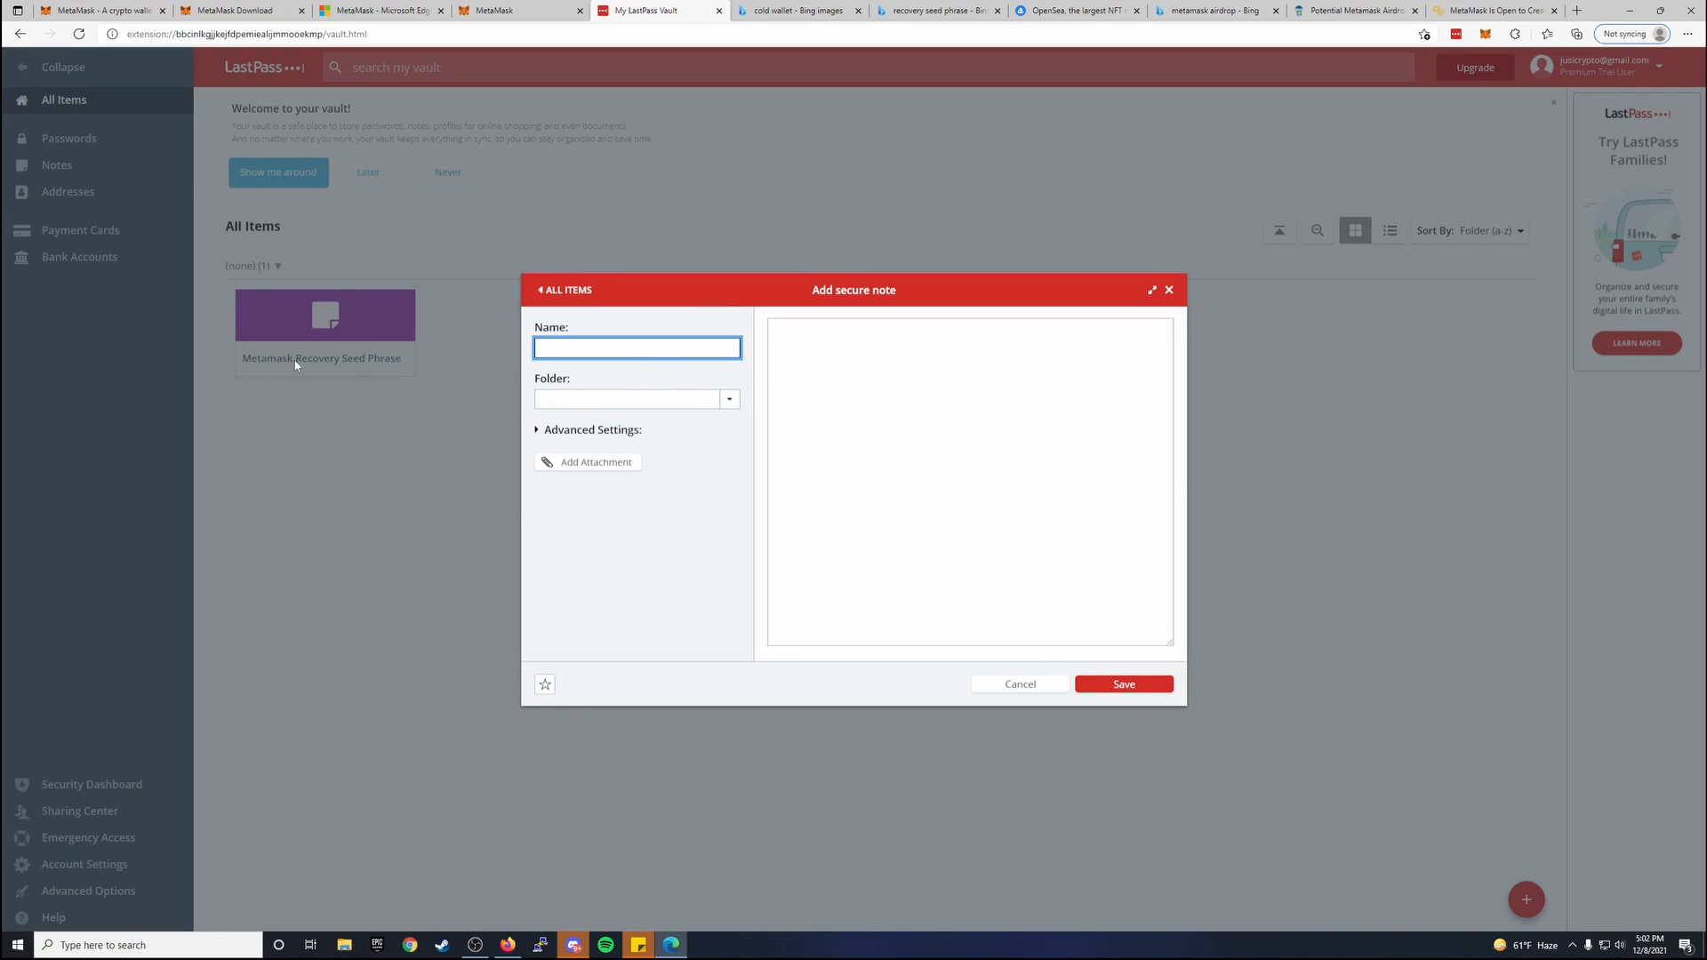
left_click(889, 369)
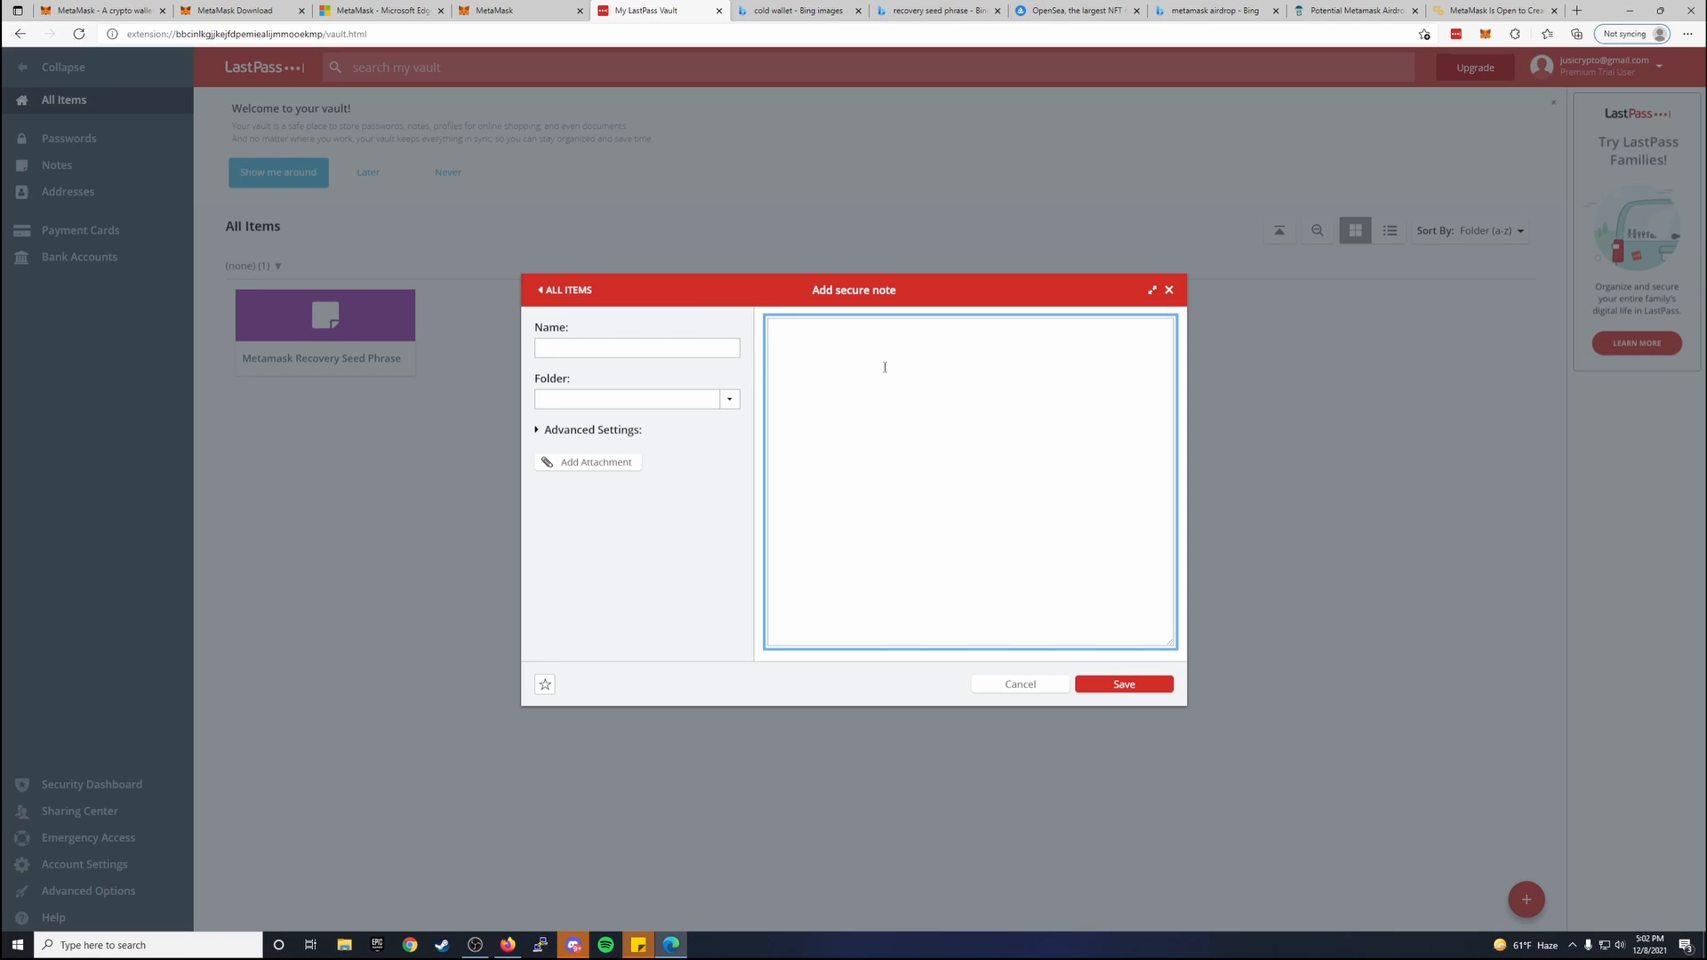
type("asdfasdfasdfdsaf asdf asdfa sdfasdf asdf")
Return to the MetaMask setup and proceed from the Secure your wallet page to the Secret Recovery Phrase page.
left_click(511, 11)
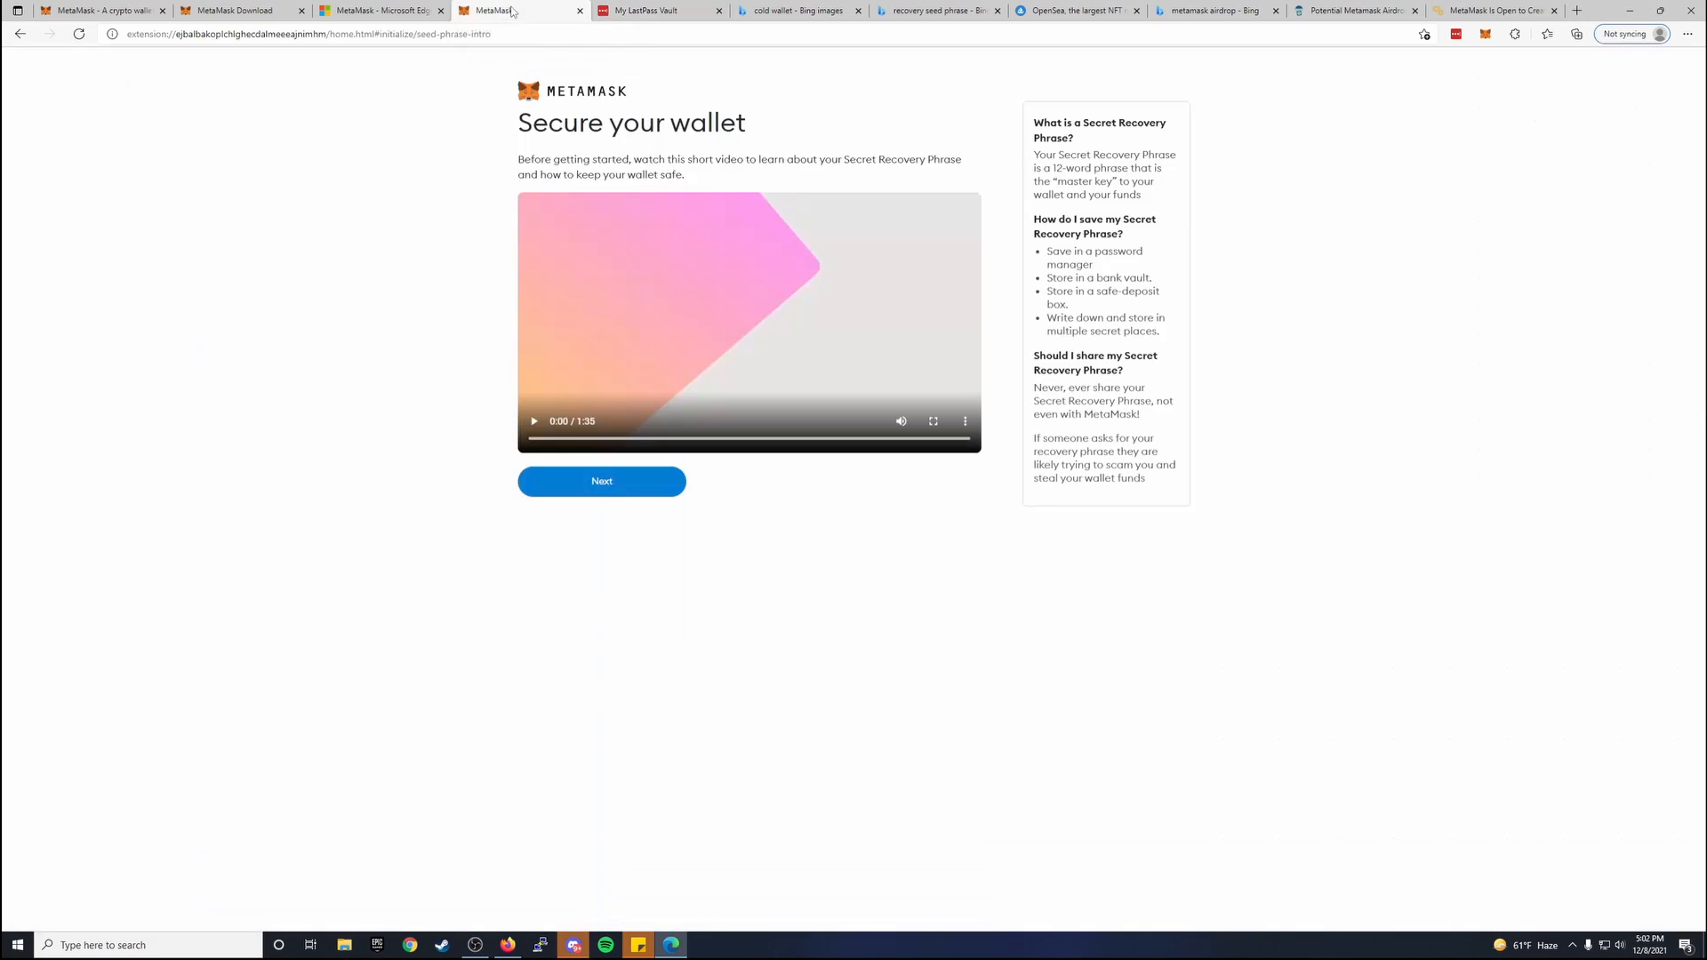
left_click(642, 485)
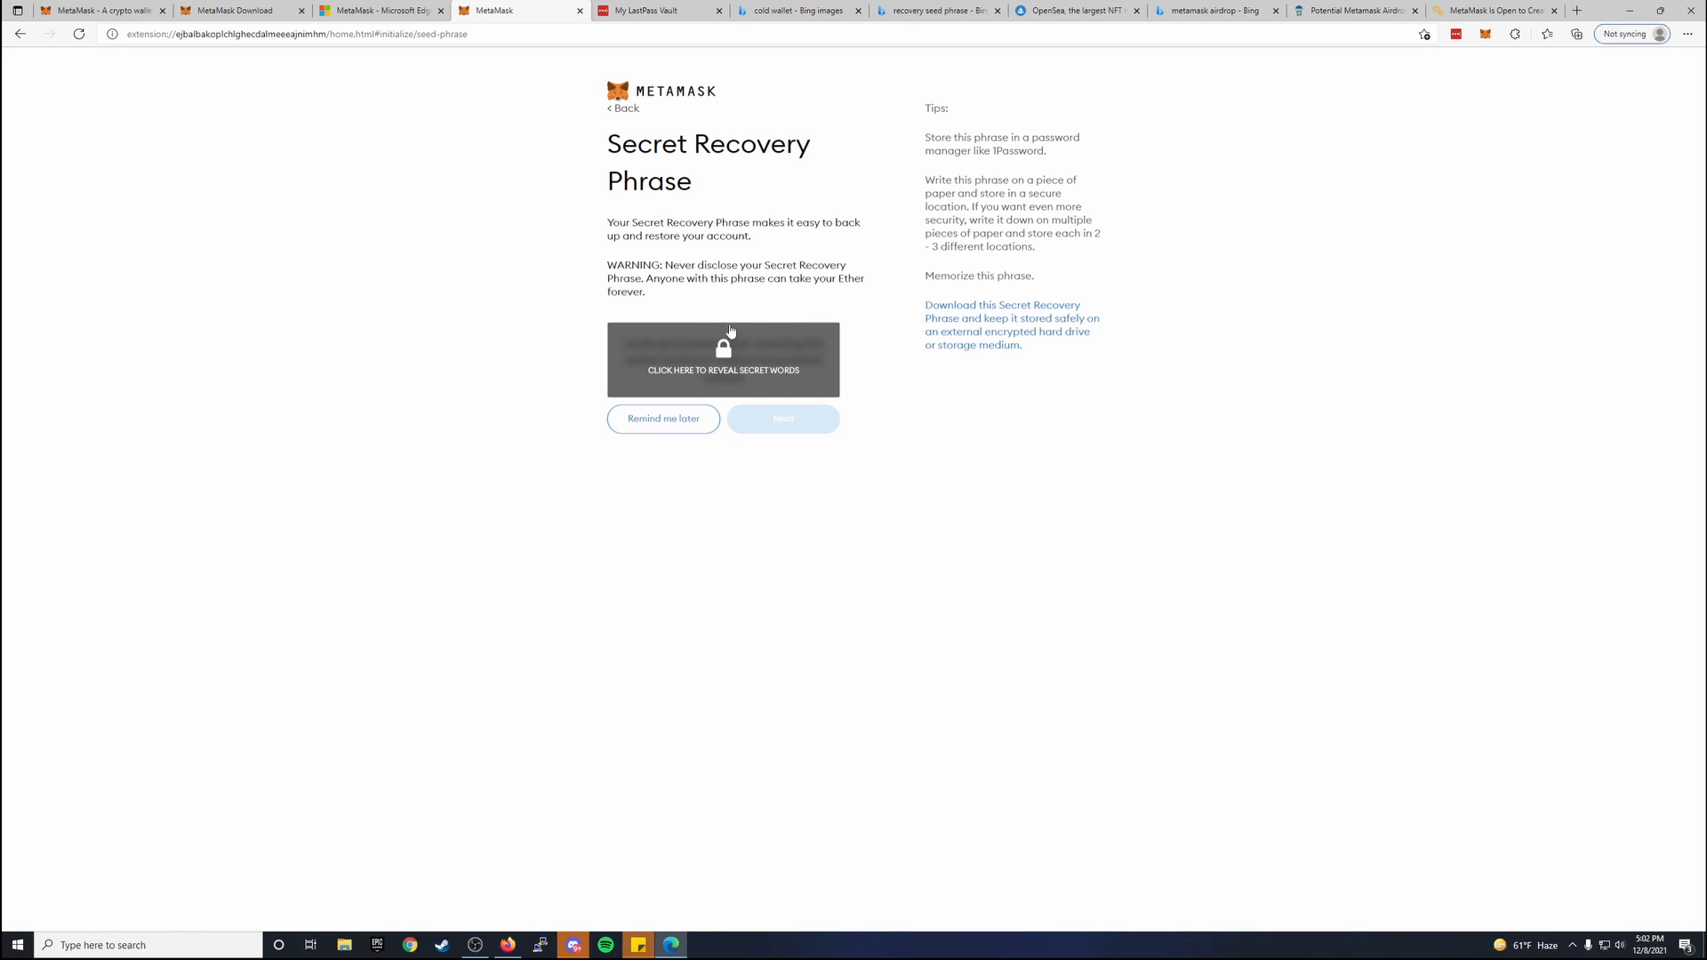
Discard the unsaved secure note in LastPass and return to MetaMask's Secret Recovery Phrase page.
left_click(610, 8)
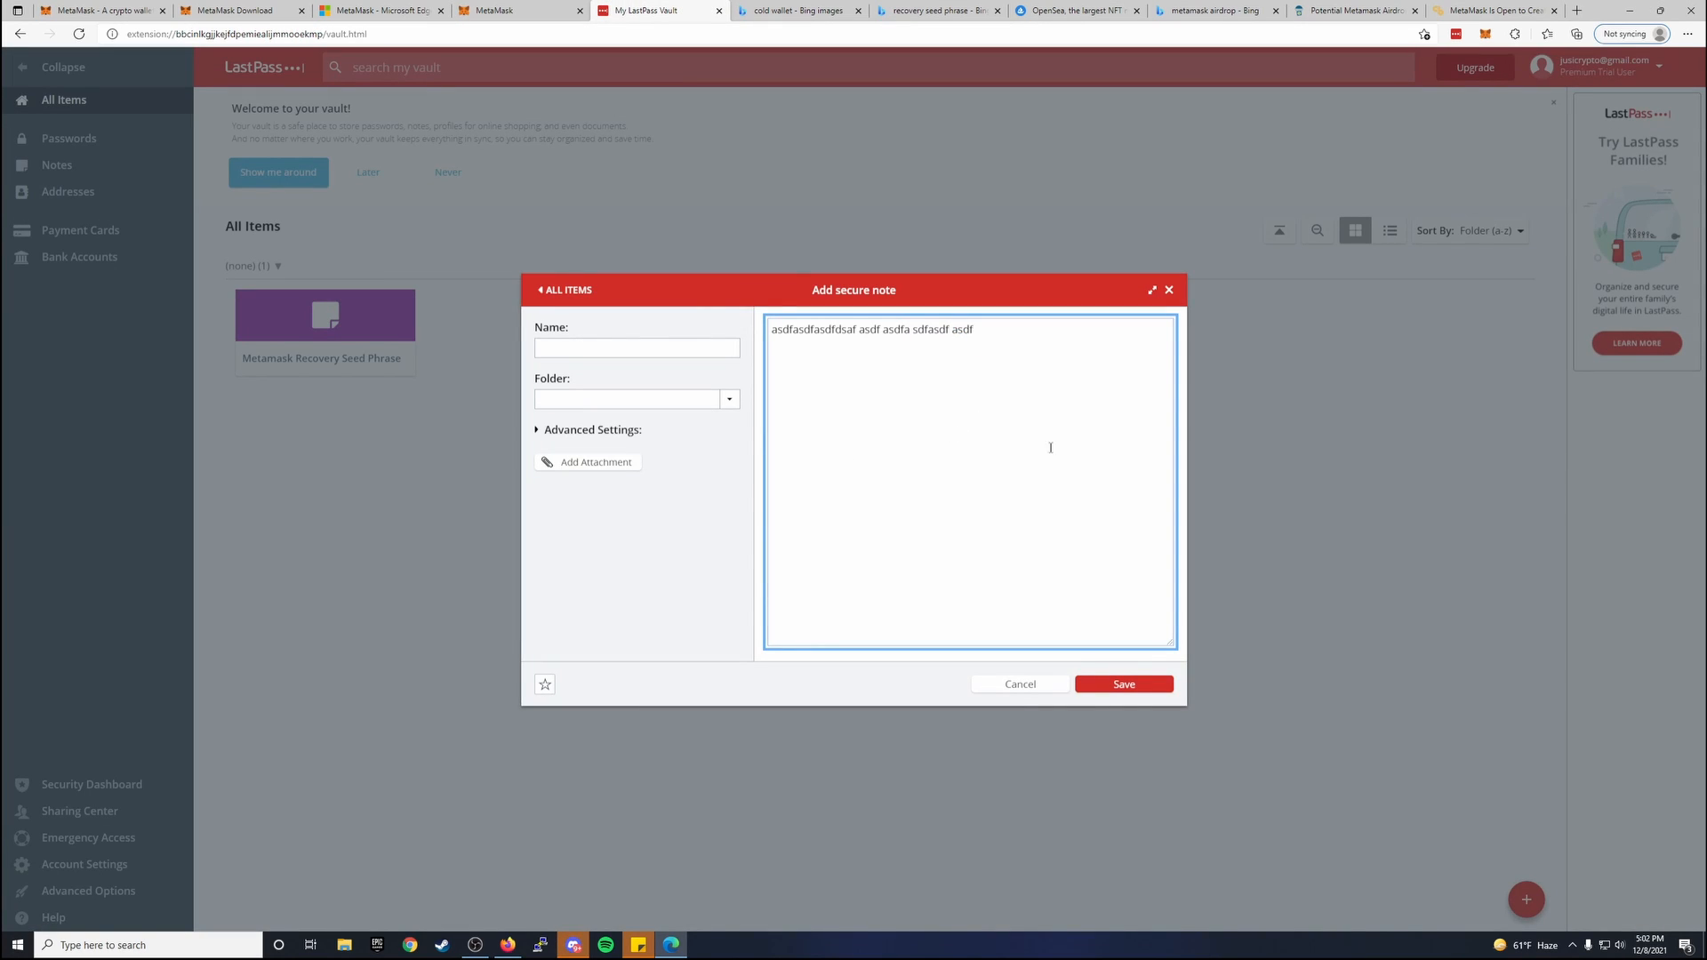
left_click(1027, 690)
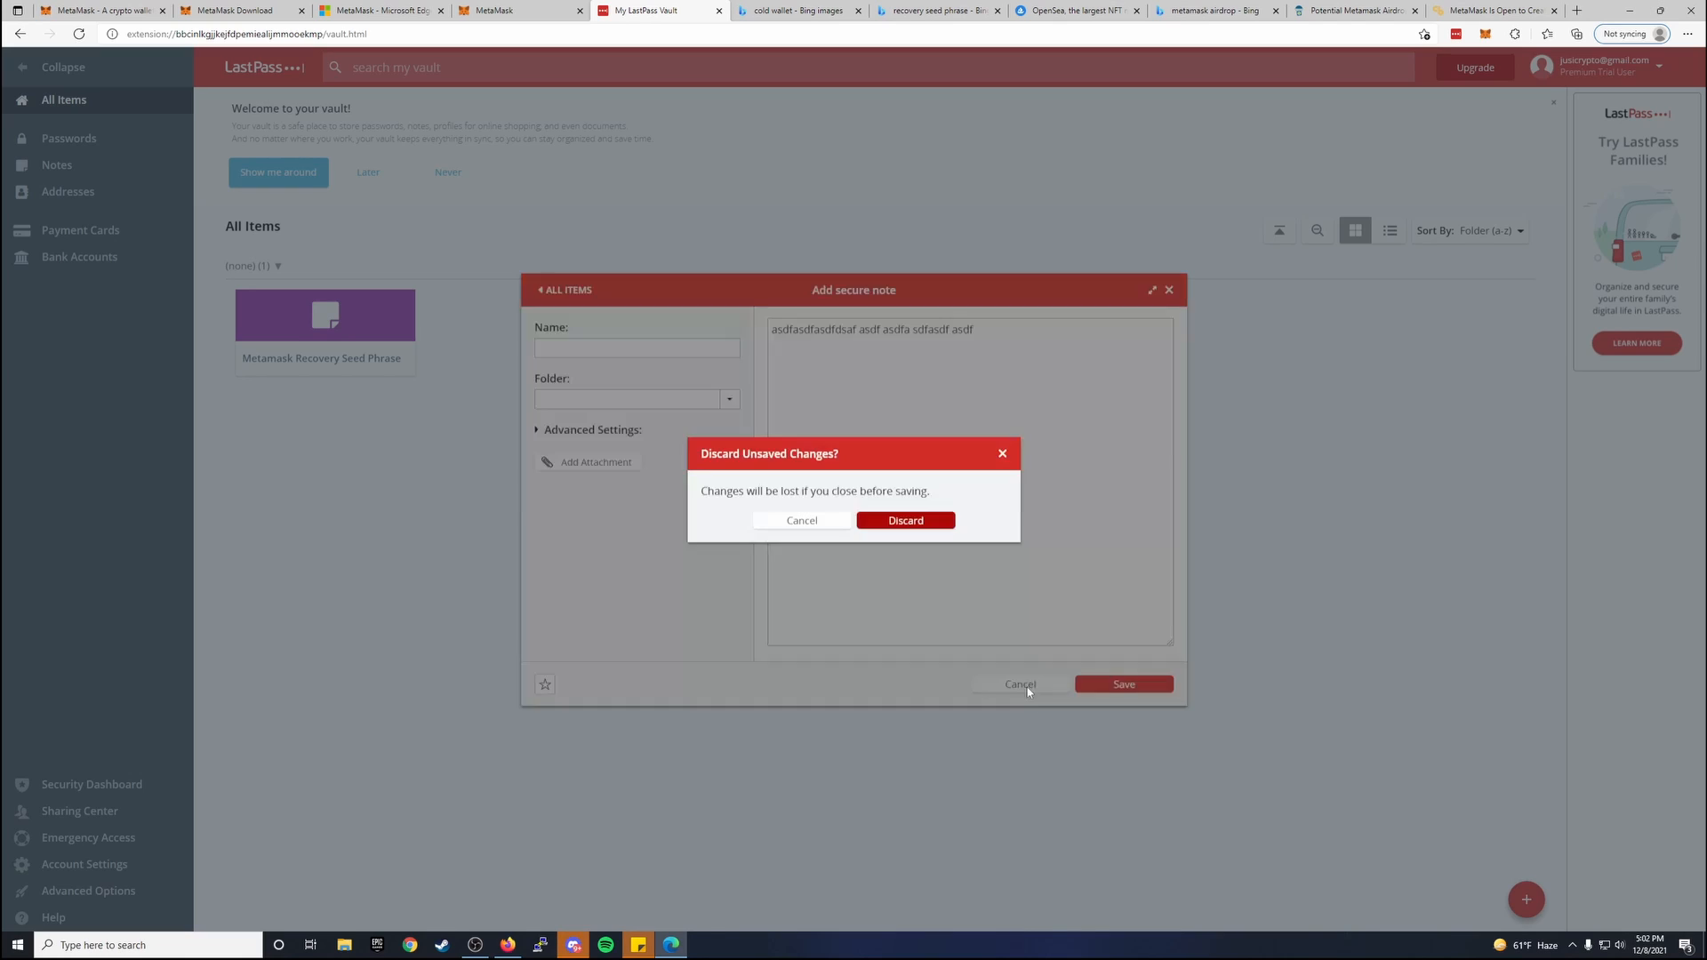
left_click(933, 521)
left_click(520, 9)
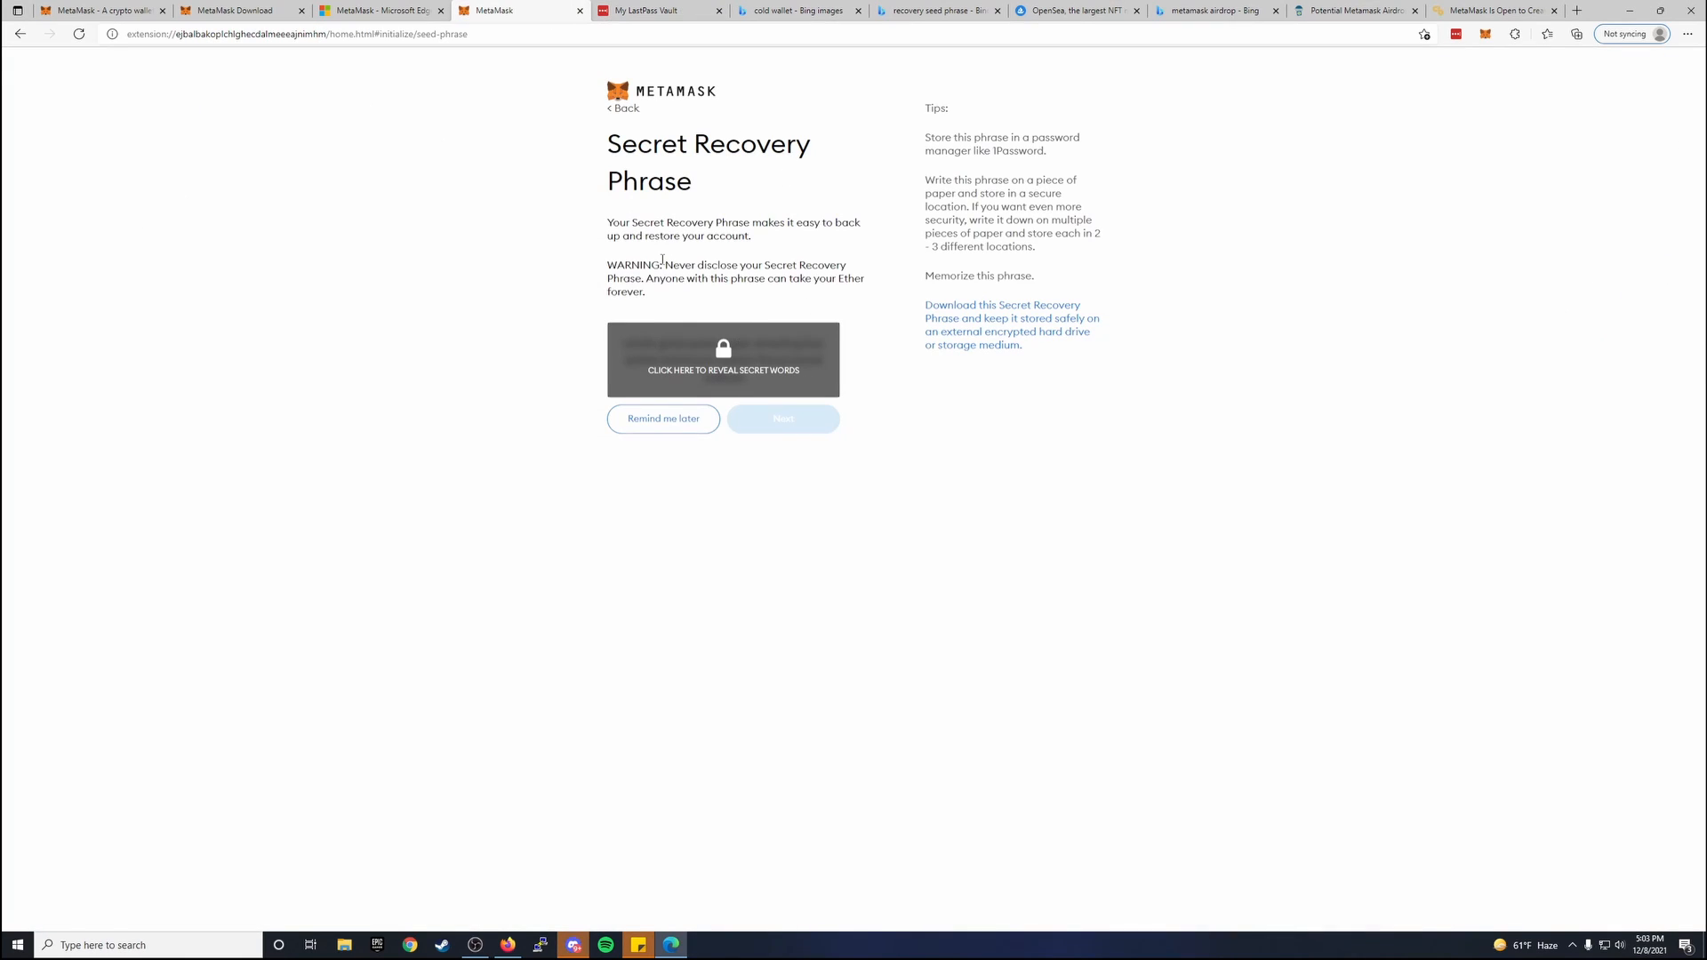
Switch to the LastPass vault and view its Passwords category.
left_click(653, 11)
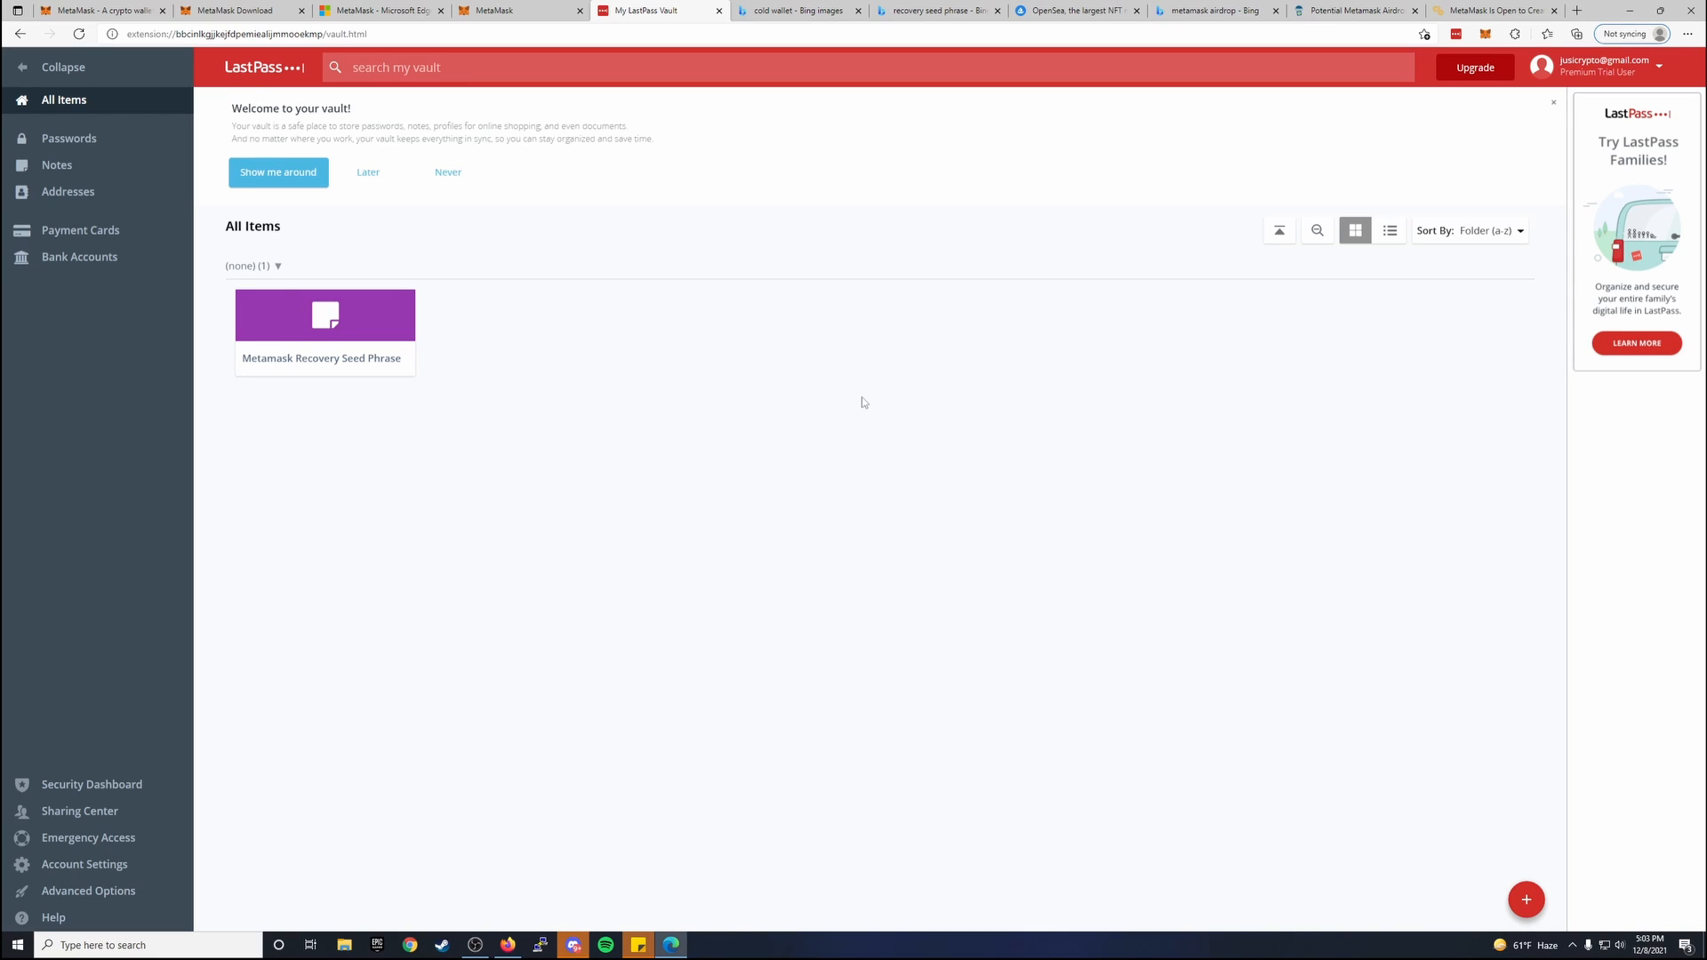
left_click(97, 139)
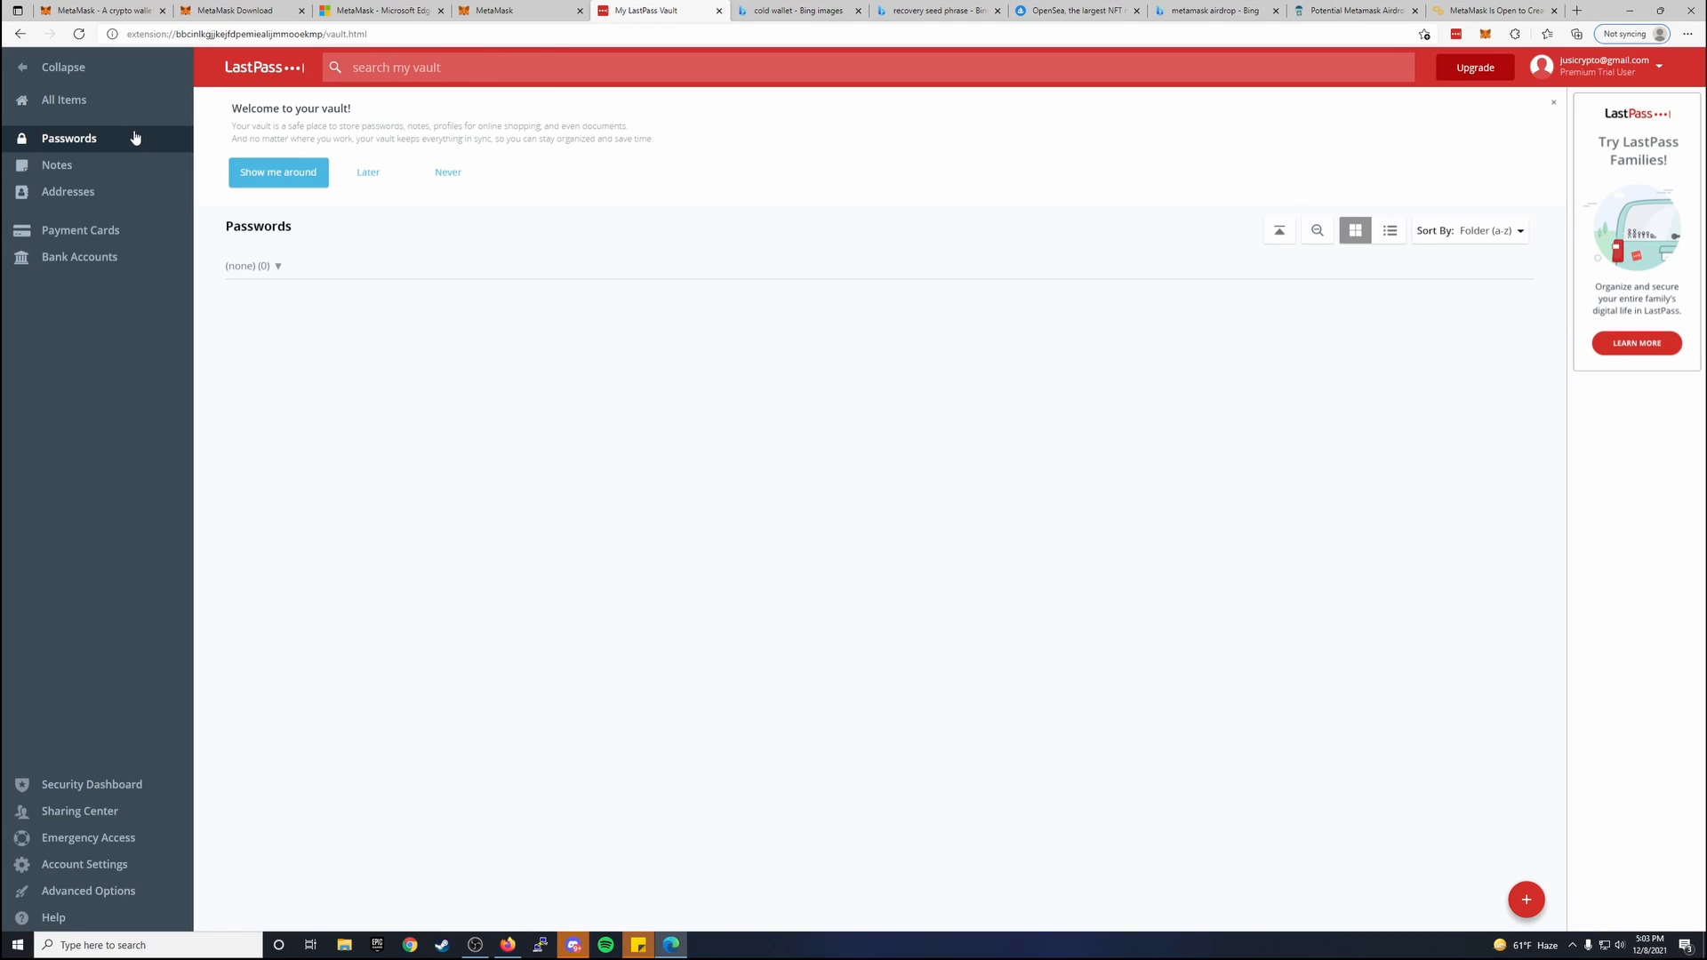
Examine the blank Add password form in LastPass, cancel it, and view the handwritten recovery seed phrase image on Bing.
left_click(1526, 899)
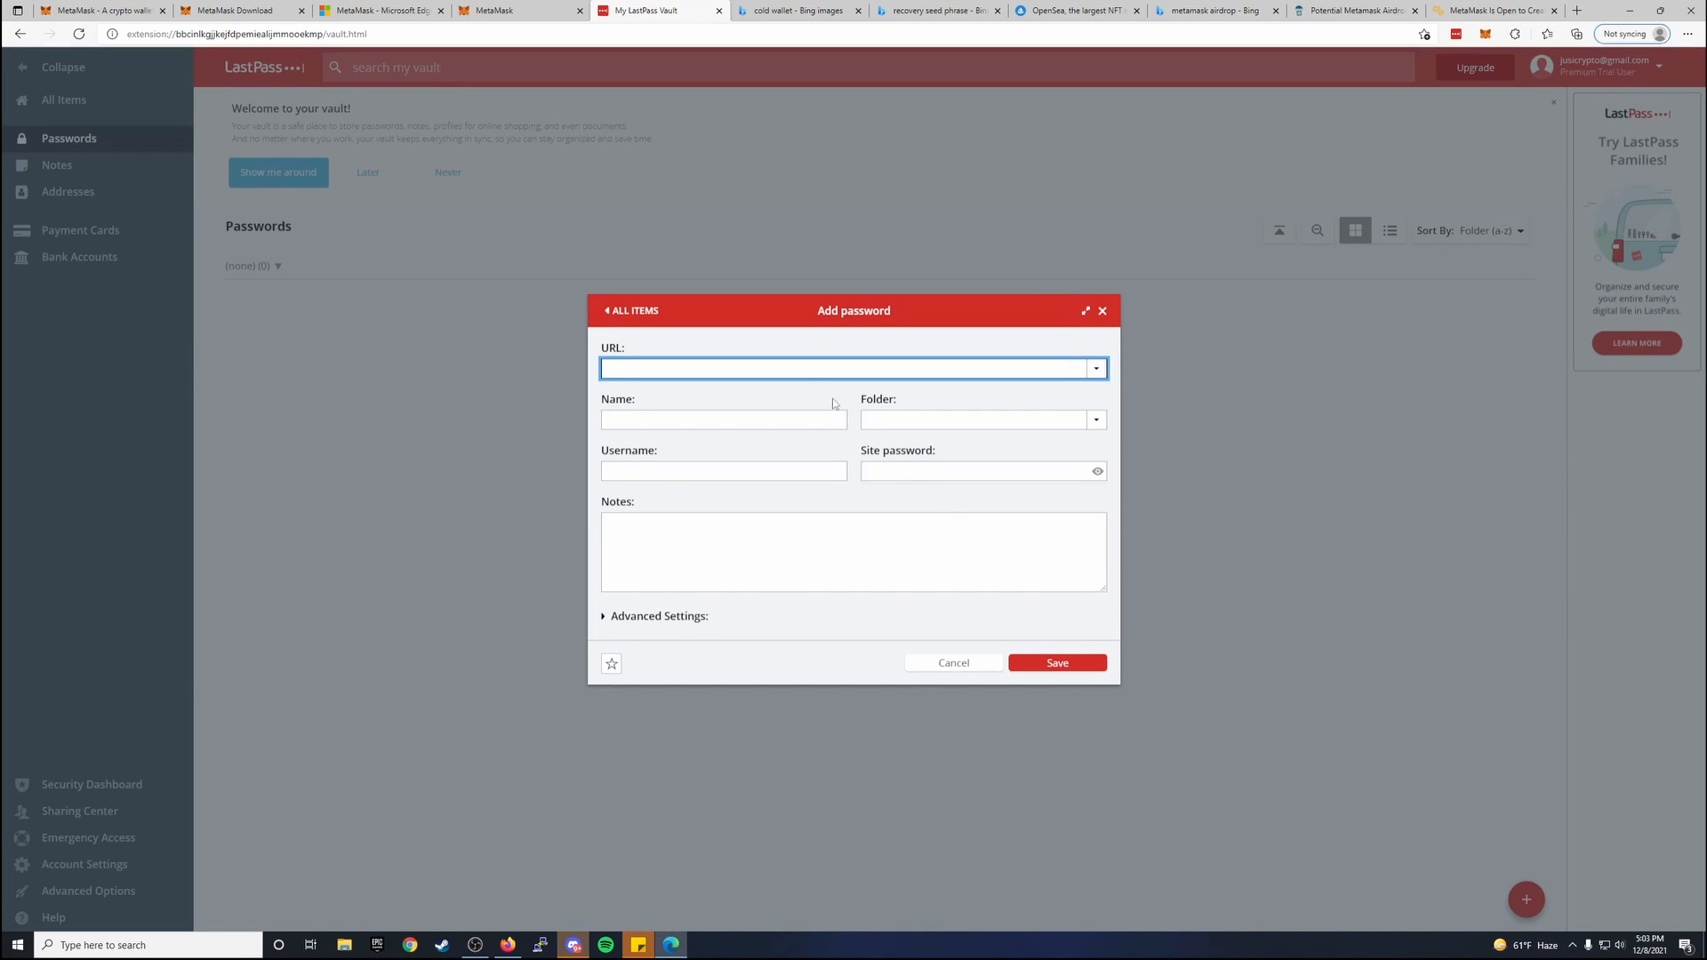
left_click(969, 671)
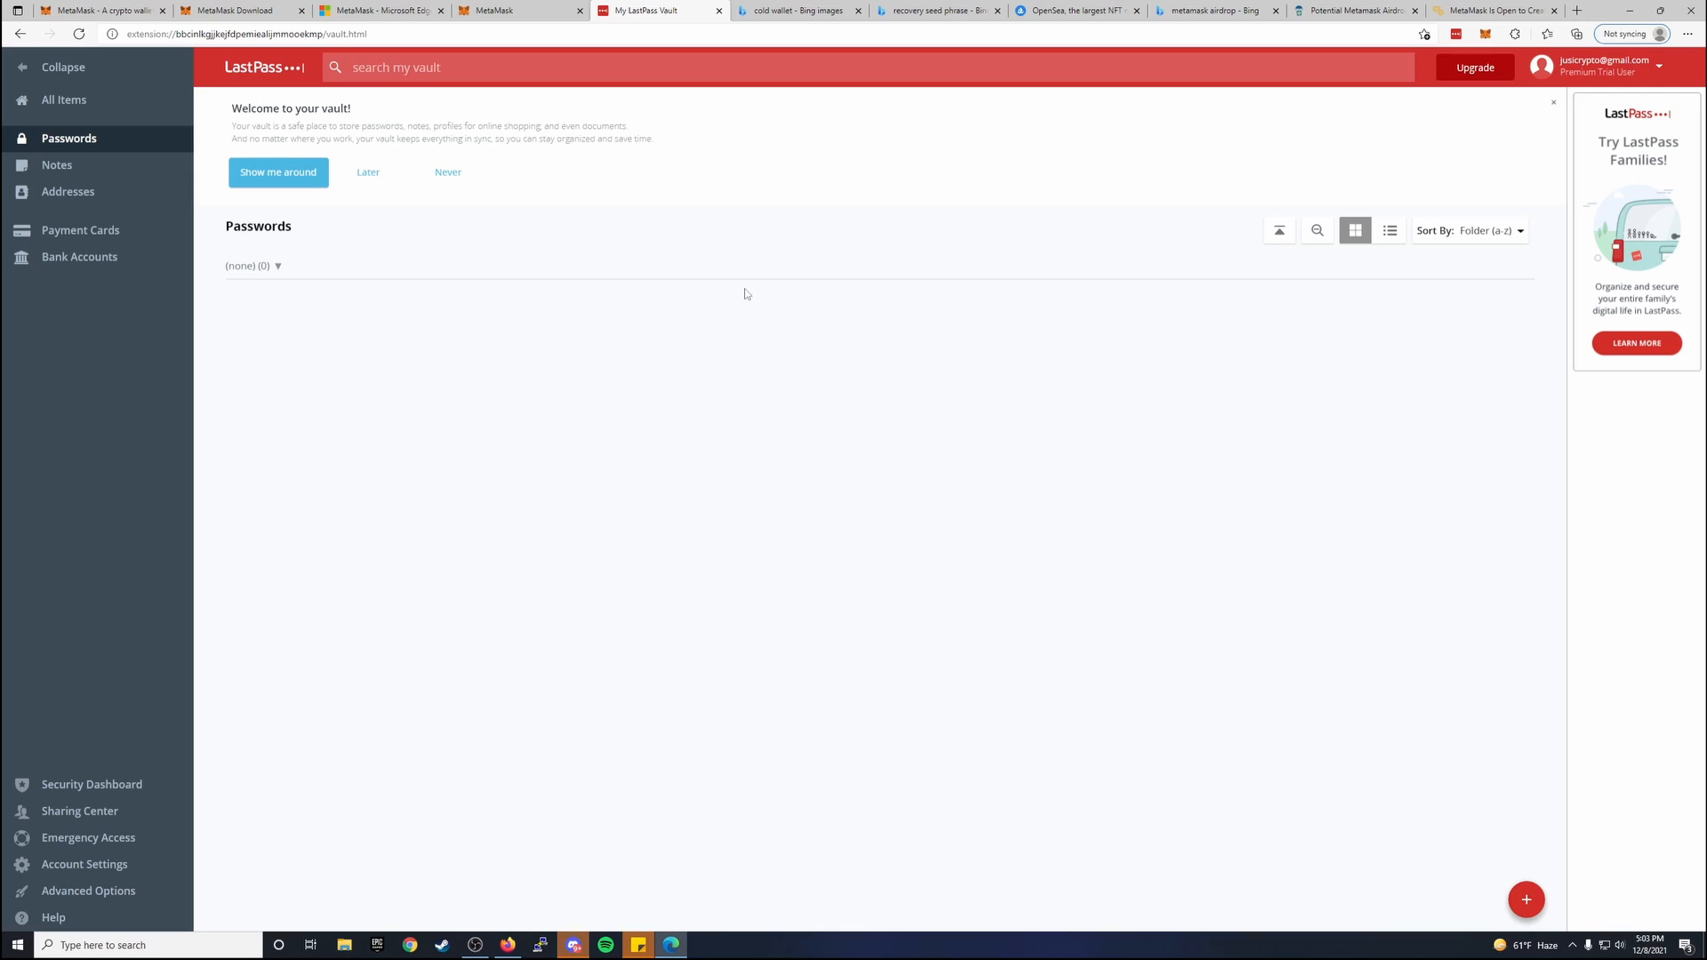
left_click(947, 15)
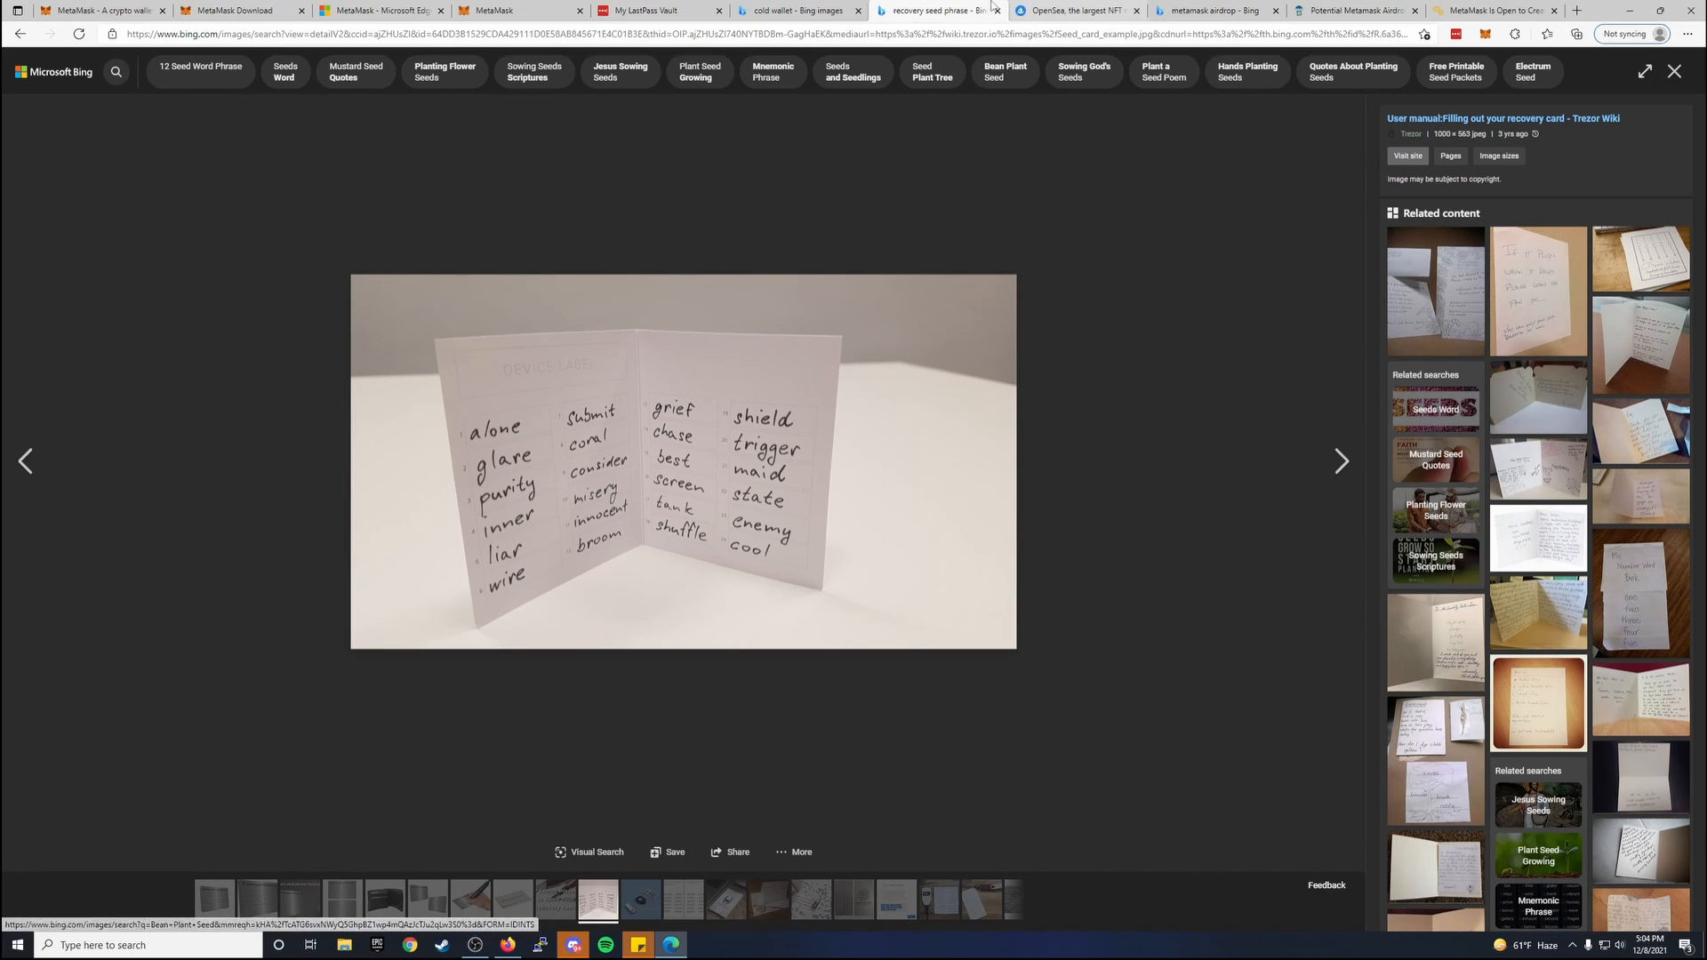
Return to MetaMask's Secret Recovery Phrase page and postpone the phrase backup to reach the wallet's account overview.
left_click(539, 8)
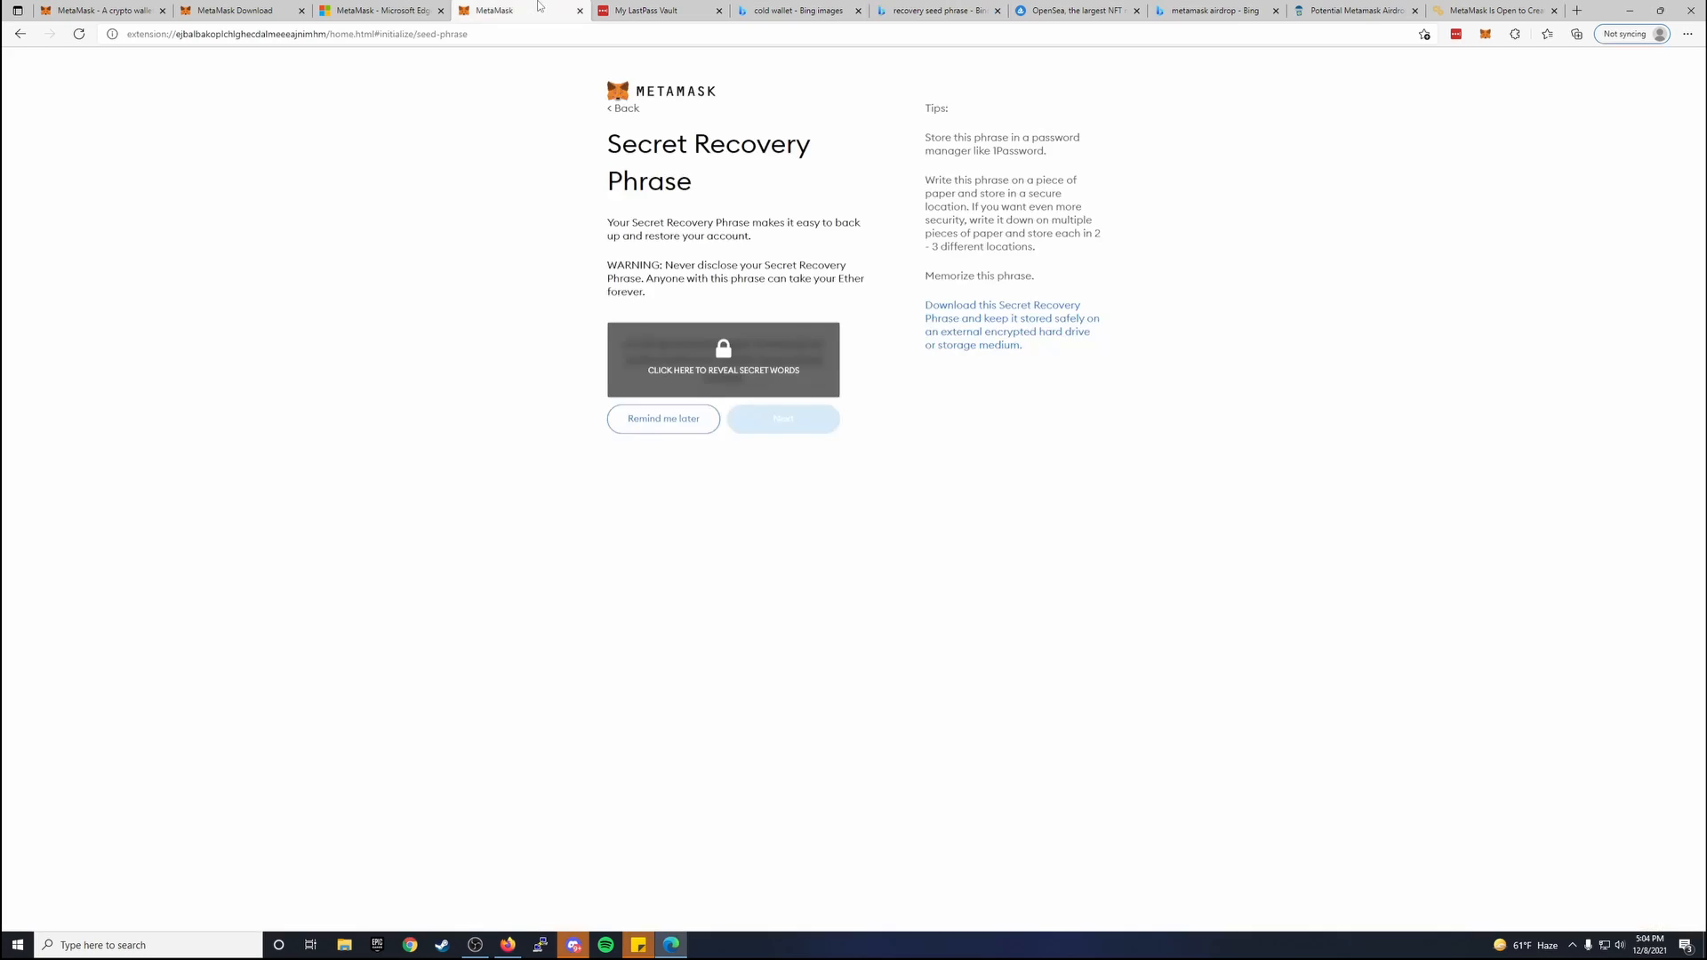
left_click(686, 427)
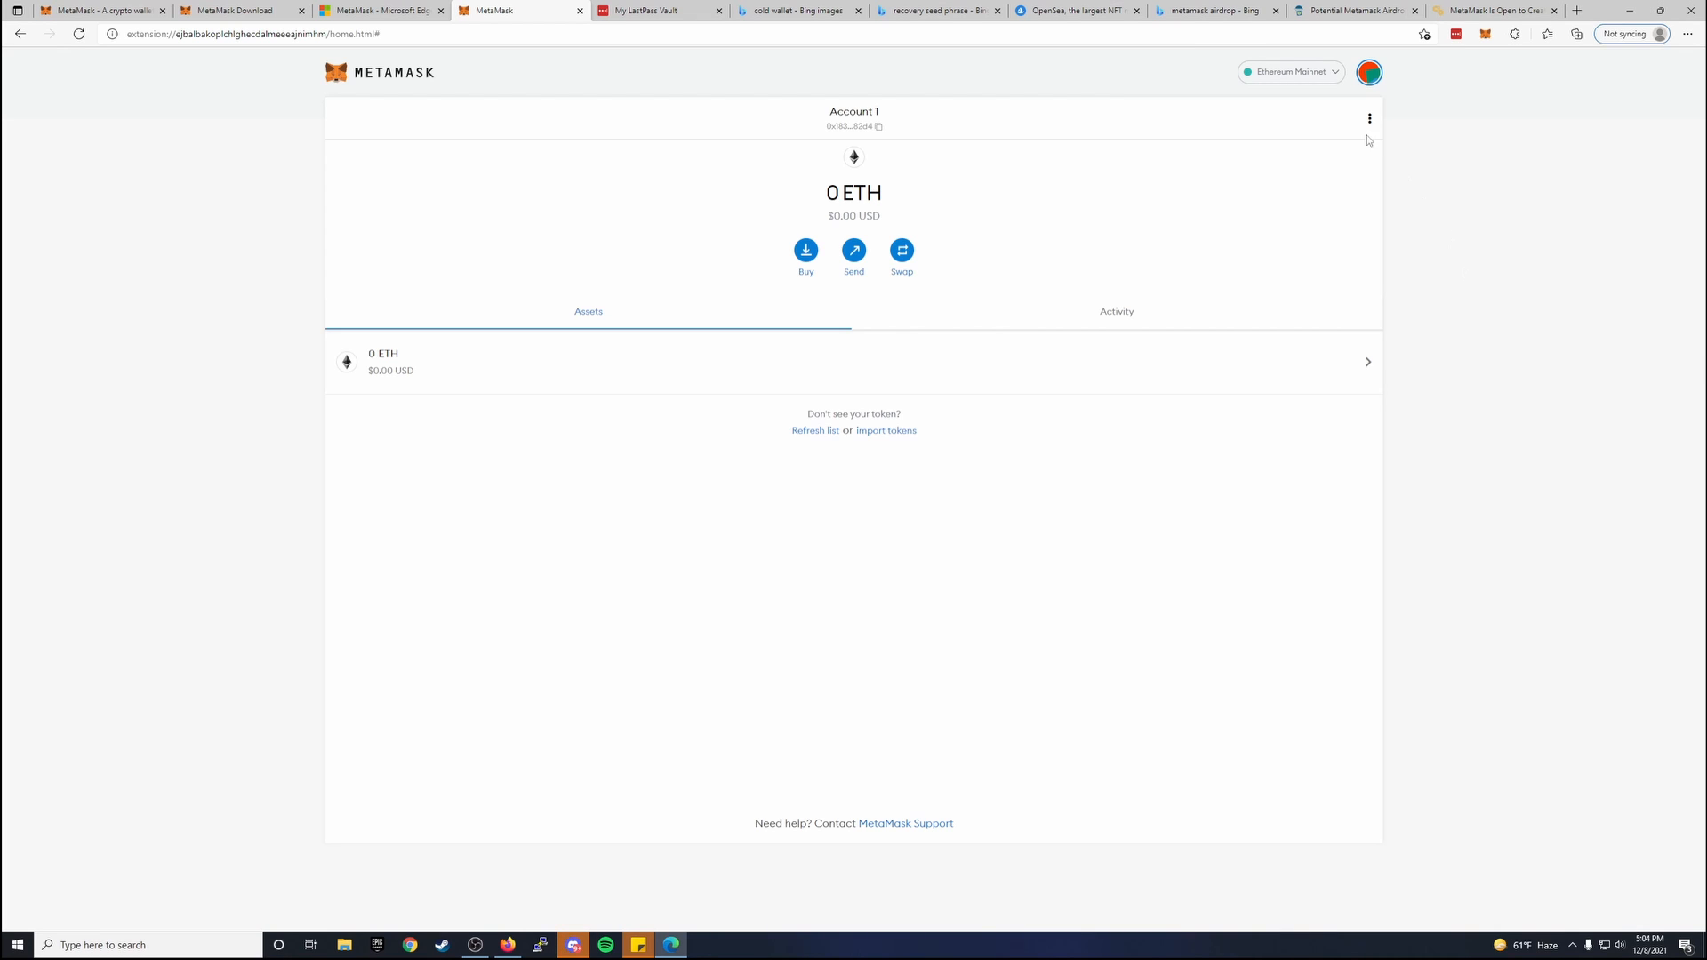
Review the fields for adding a custom network in MetaMask and cancel the form without adding one.
left_click(1330, 80)
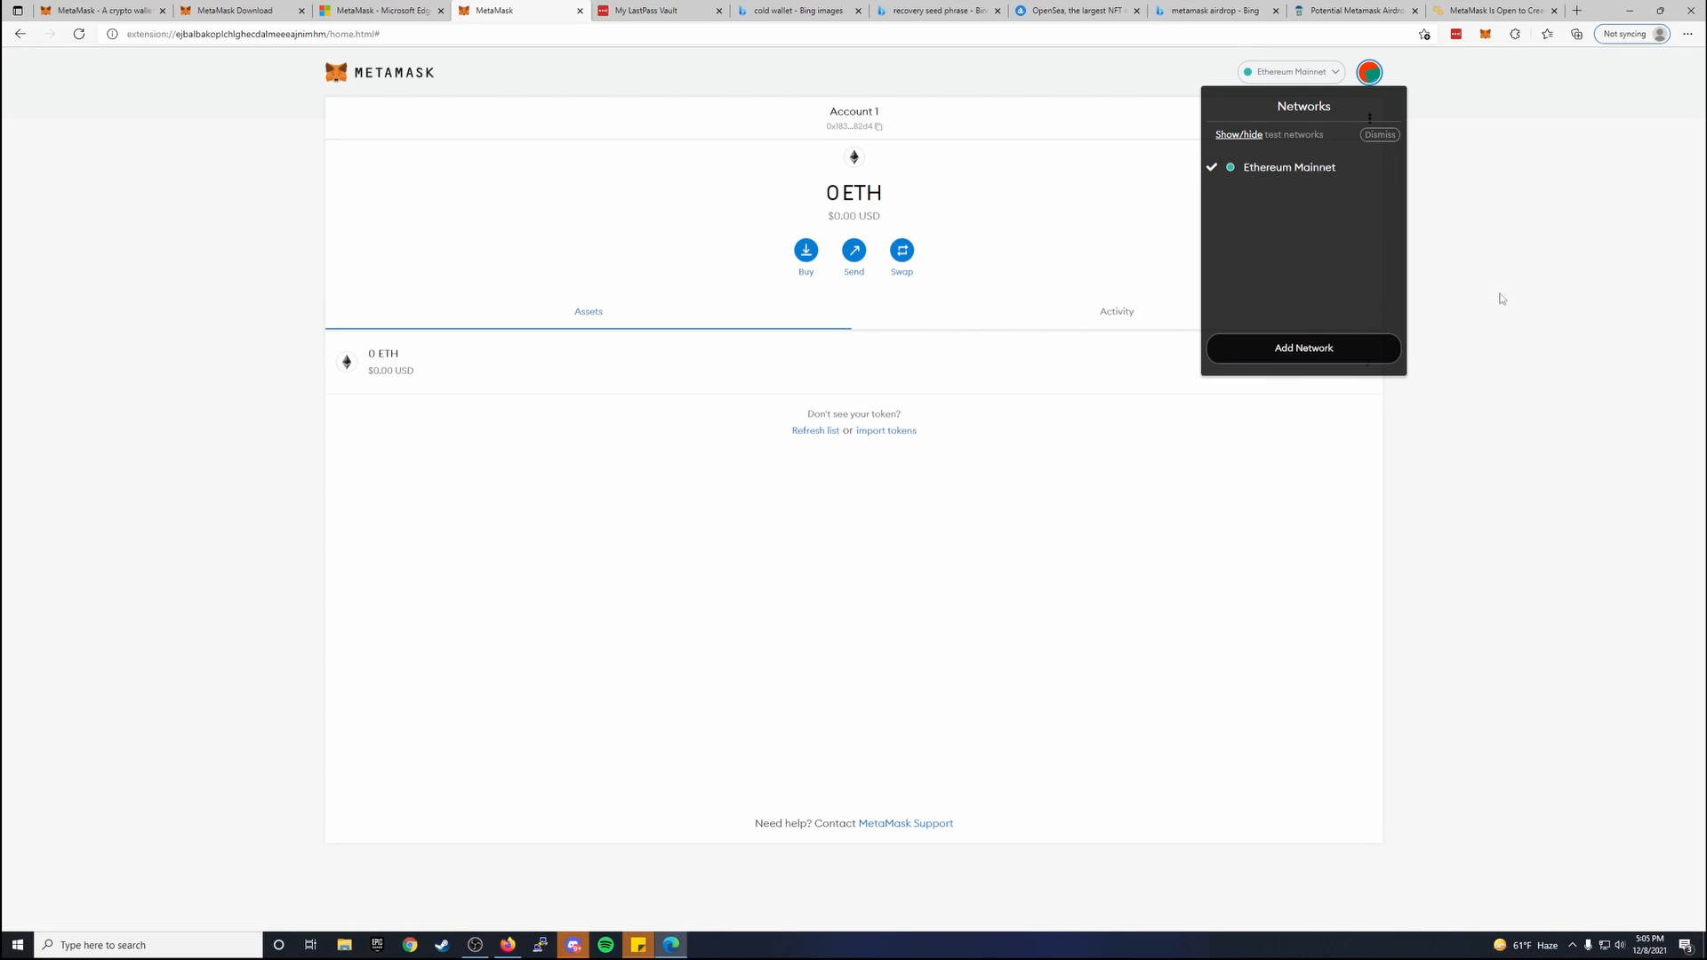
left_click(1359, 348)
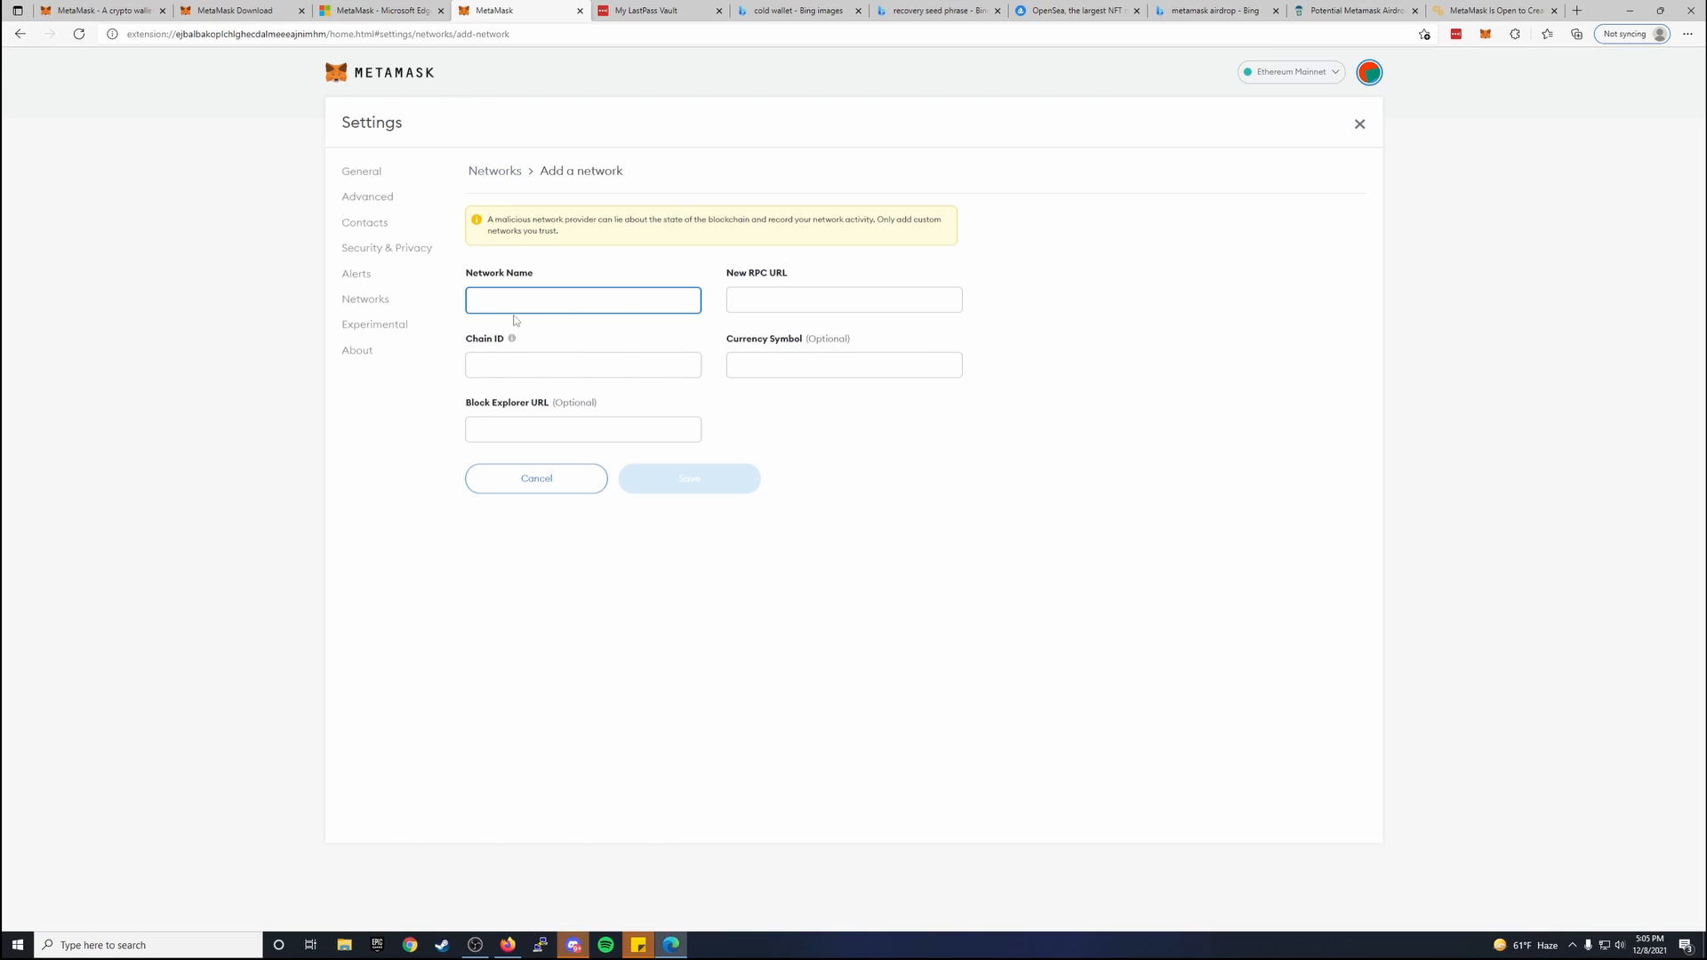
left_click(751, 299)
left_click(552, 486)
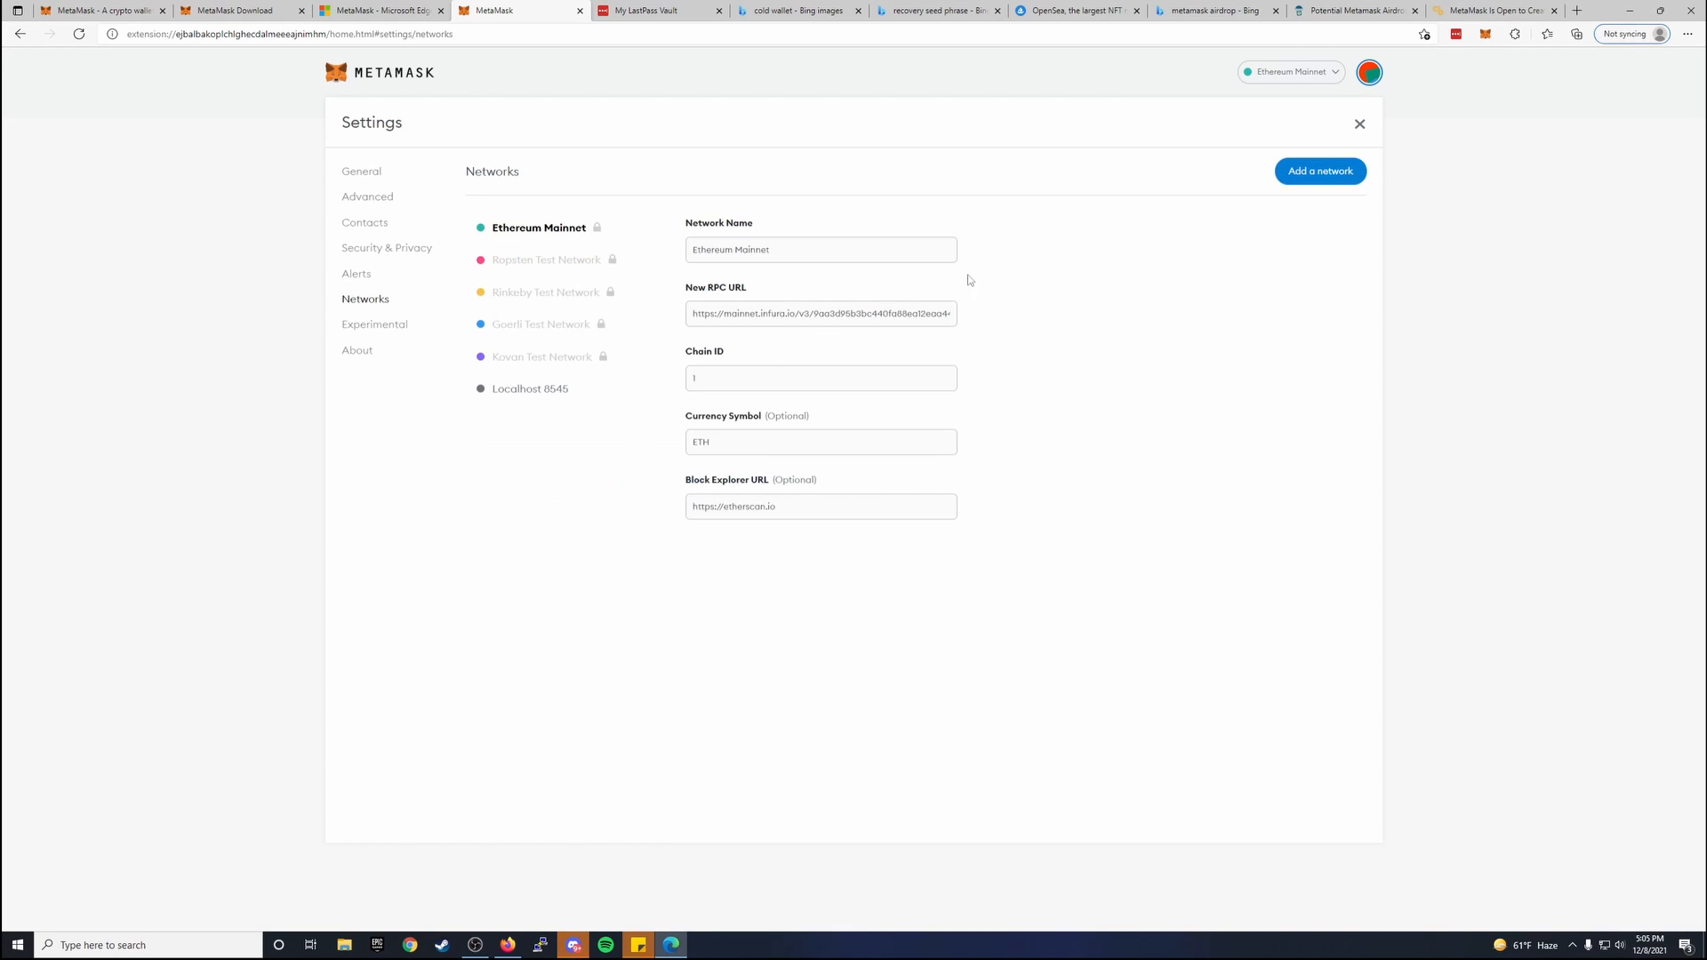
View MetaMask's account options, including connecting a hardware wallet, and close the settings to return to the account overview.
left_click(1369, 78)
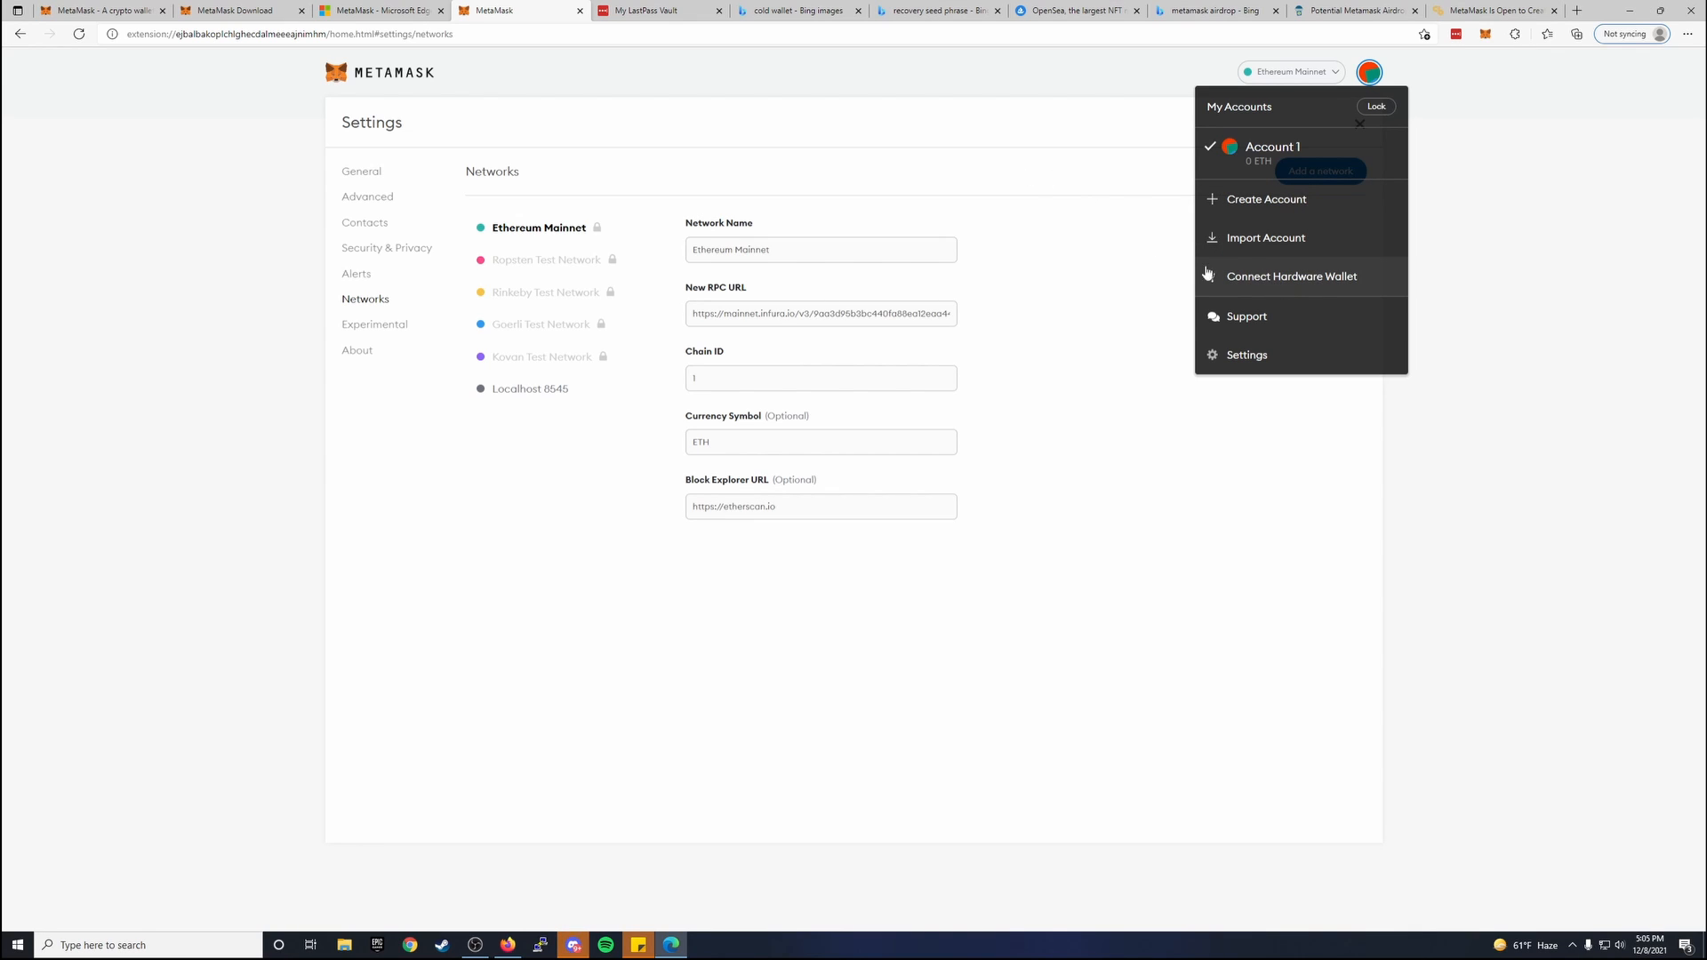
left_click(791, 10)
left_click(989, 130)
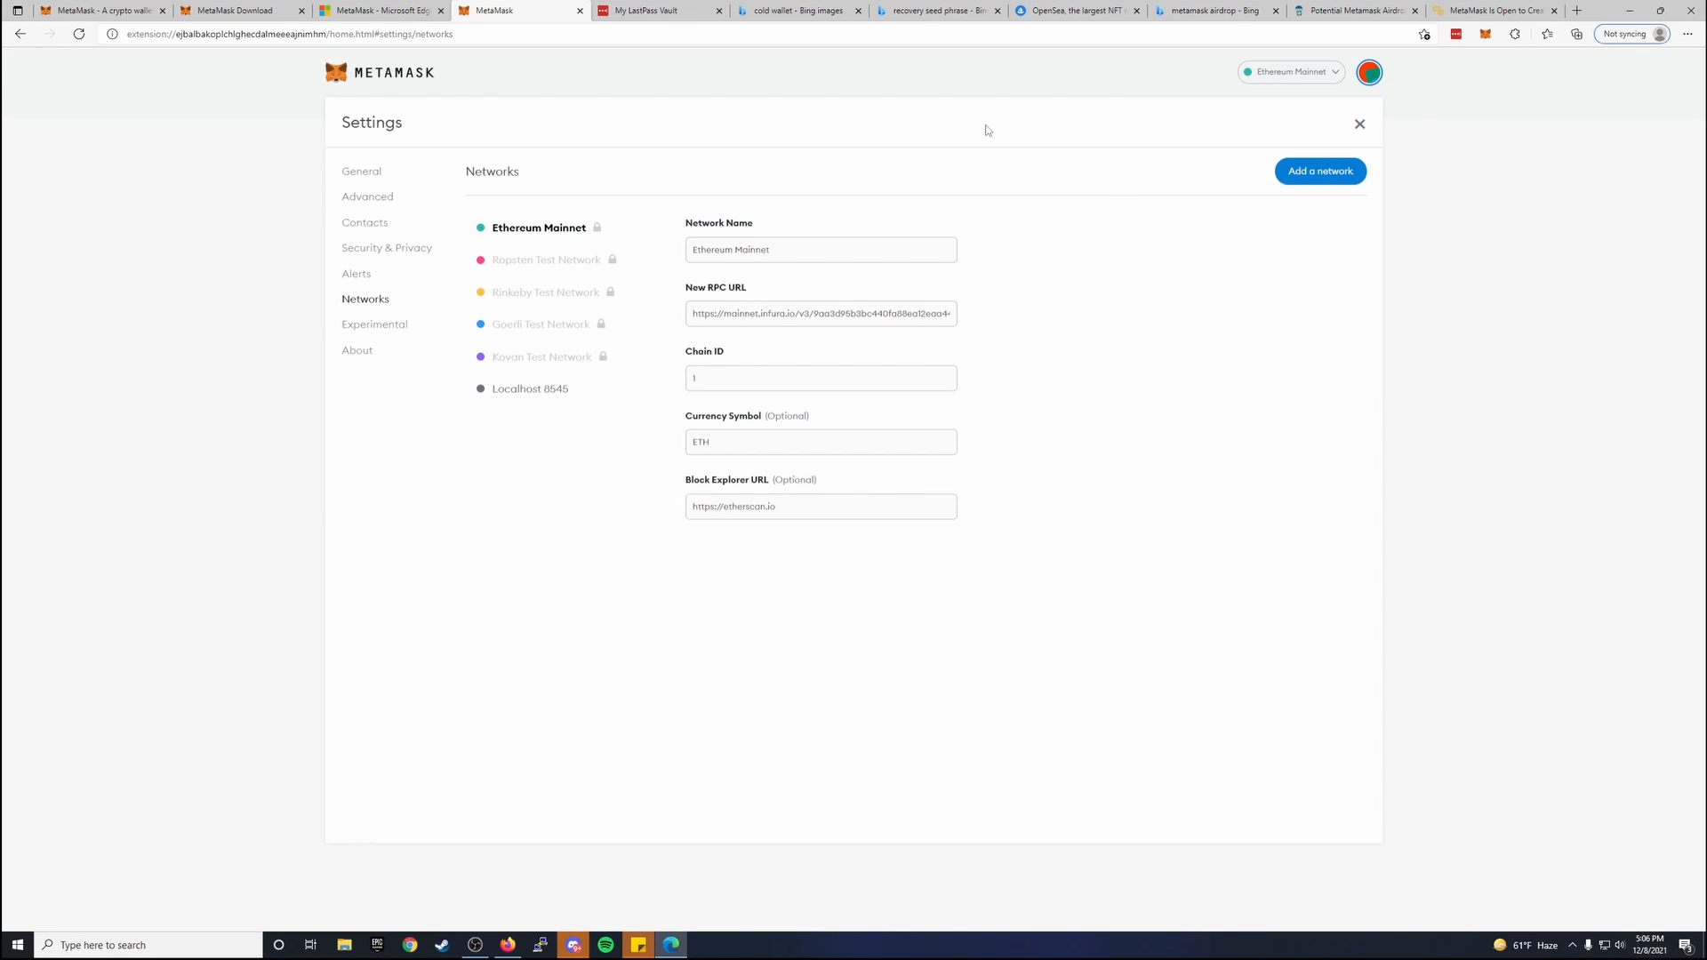
left_click(1359, 124)
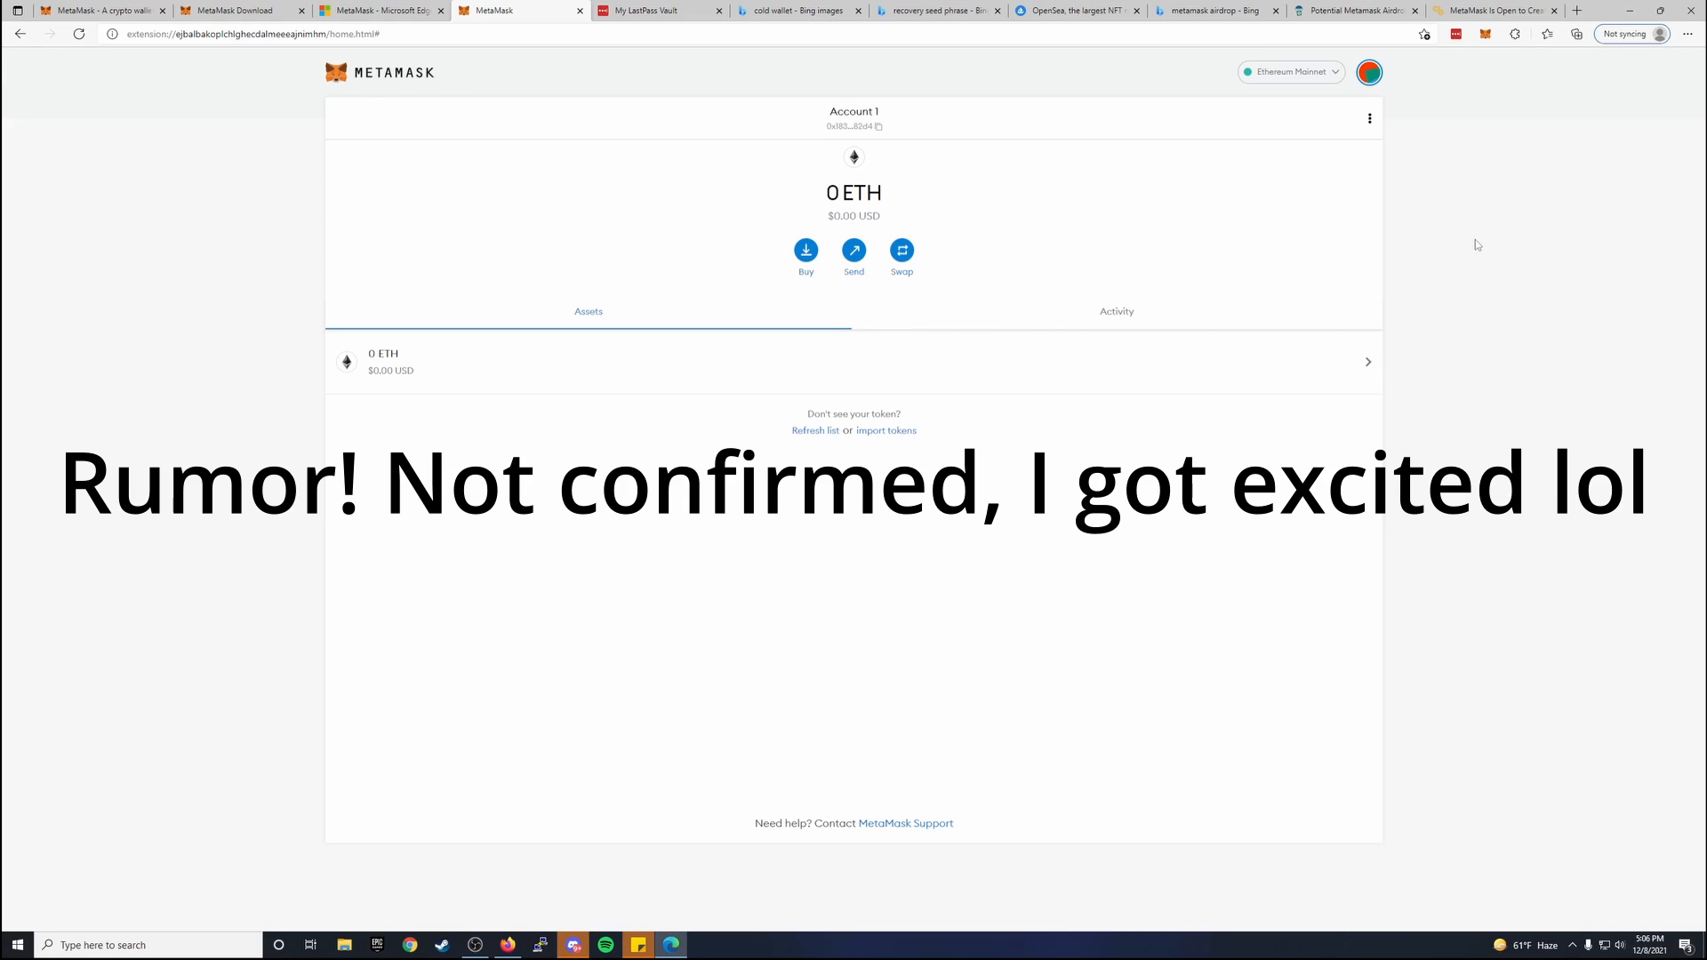
Look at the Crypto Briefing article on a MetaMask token and the airdrops.io page about a potential Metamask airdrop.
left_click(1494, 11)
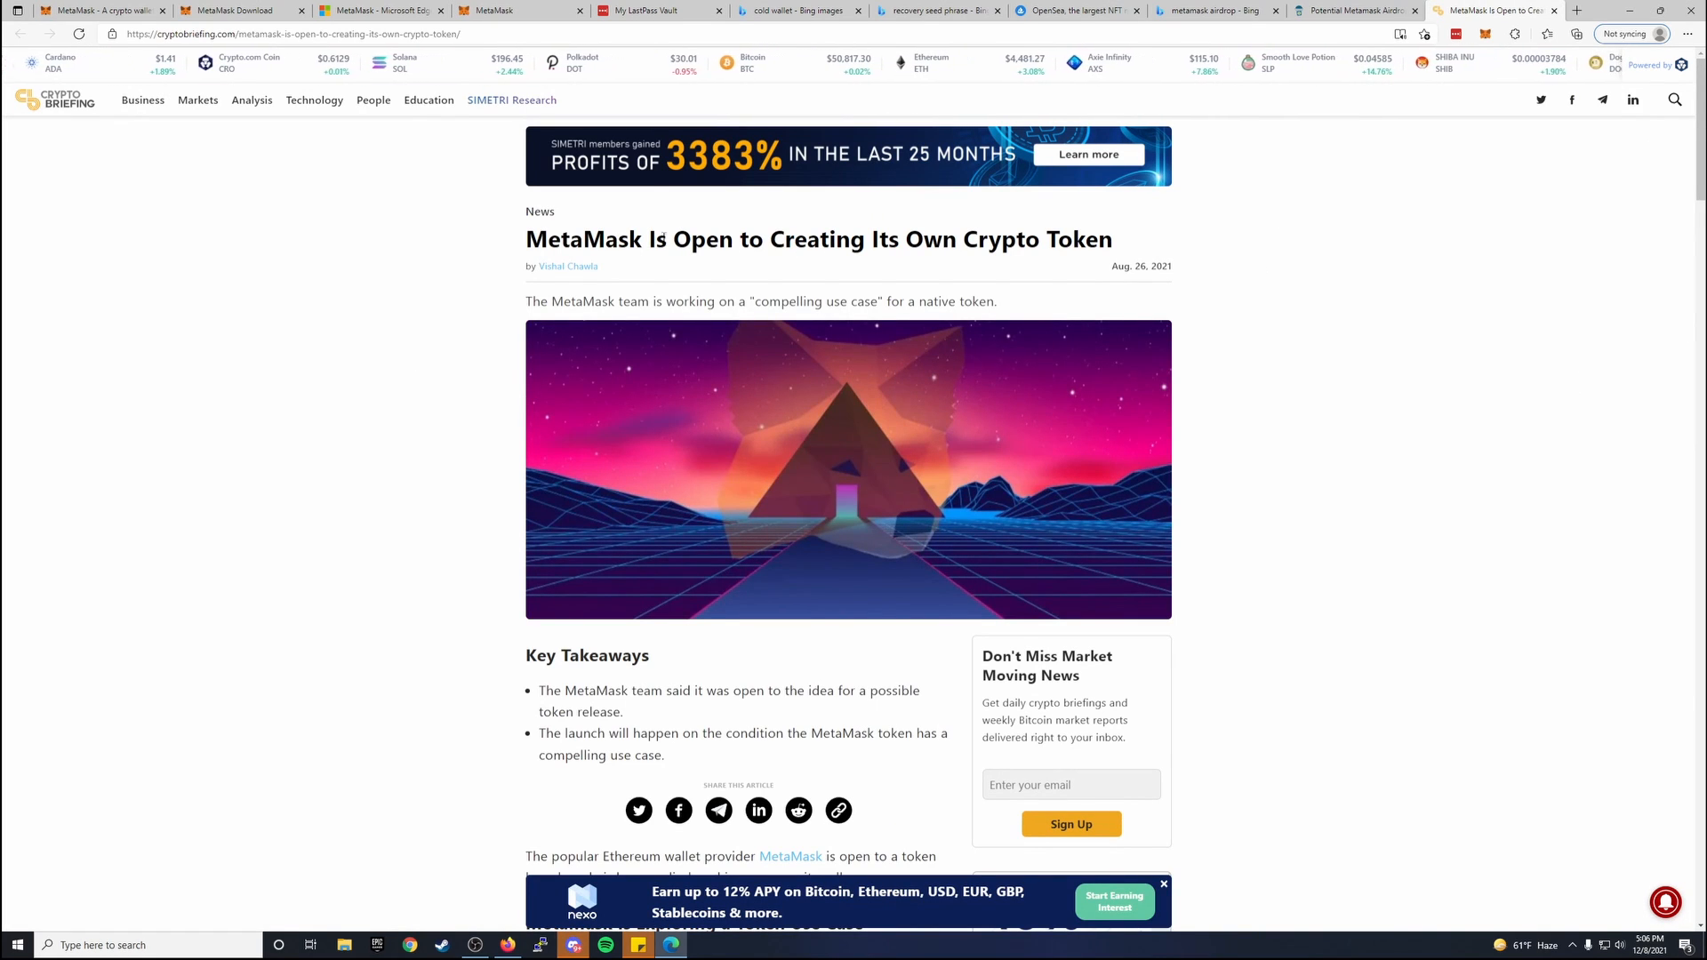
left_click(1353, 11)
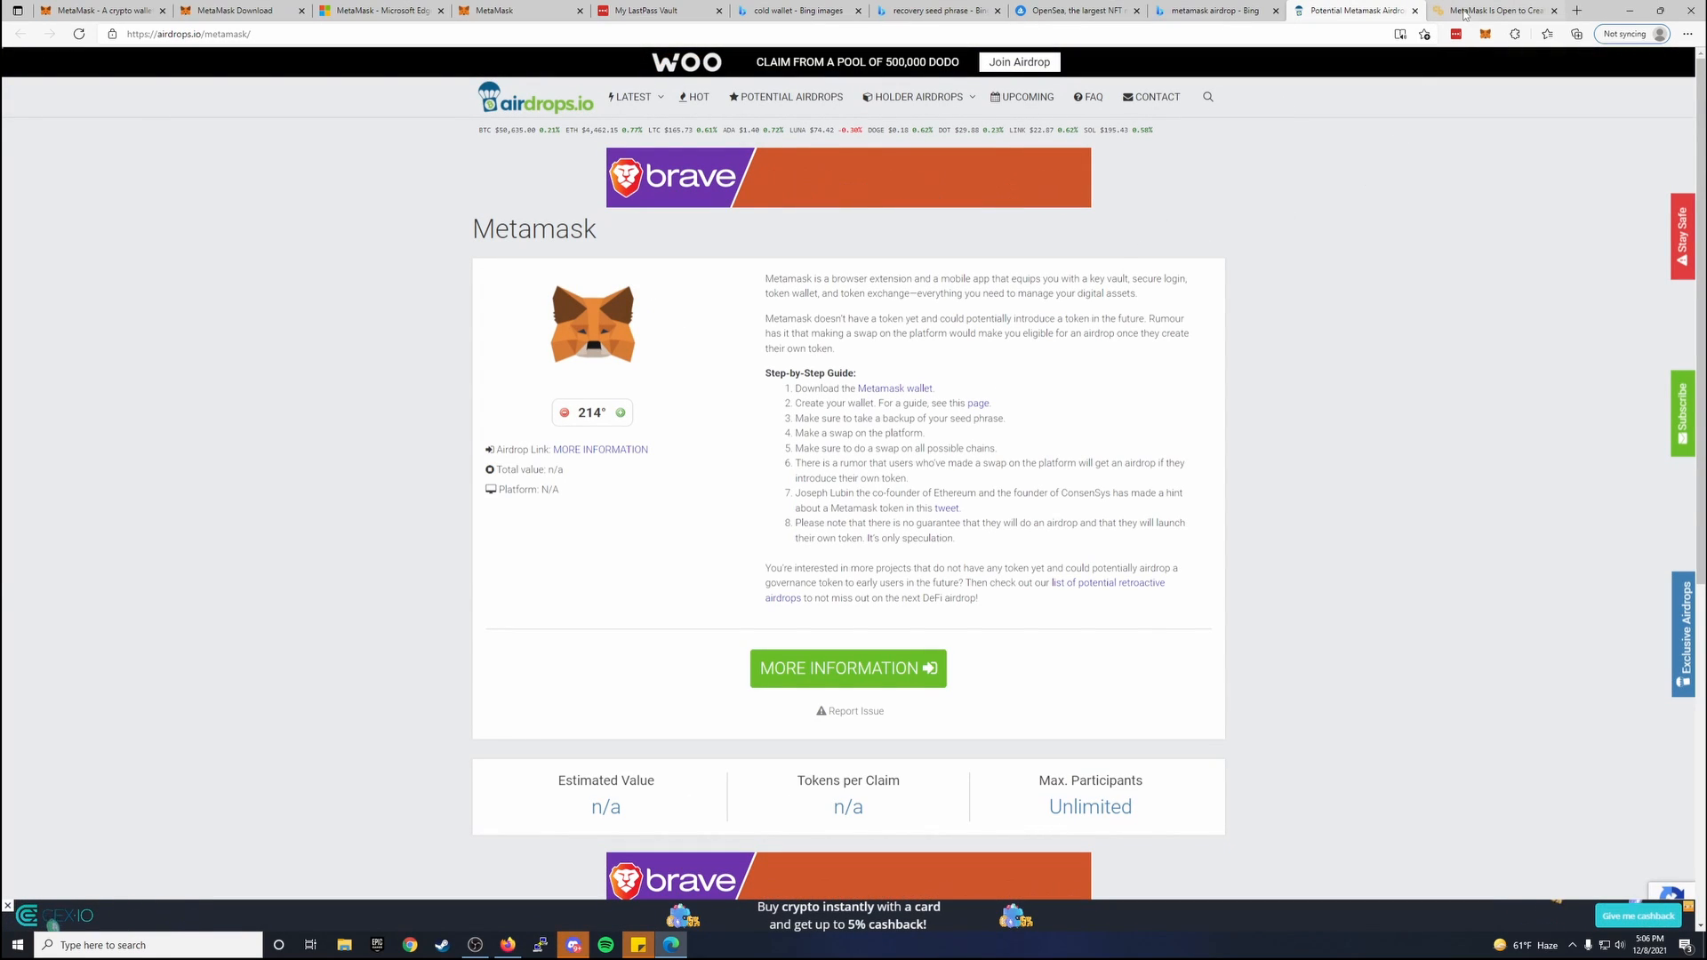
left_click(1462, 8)
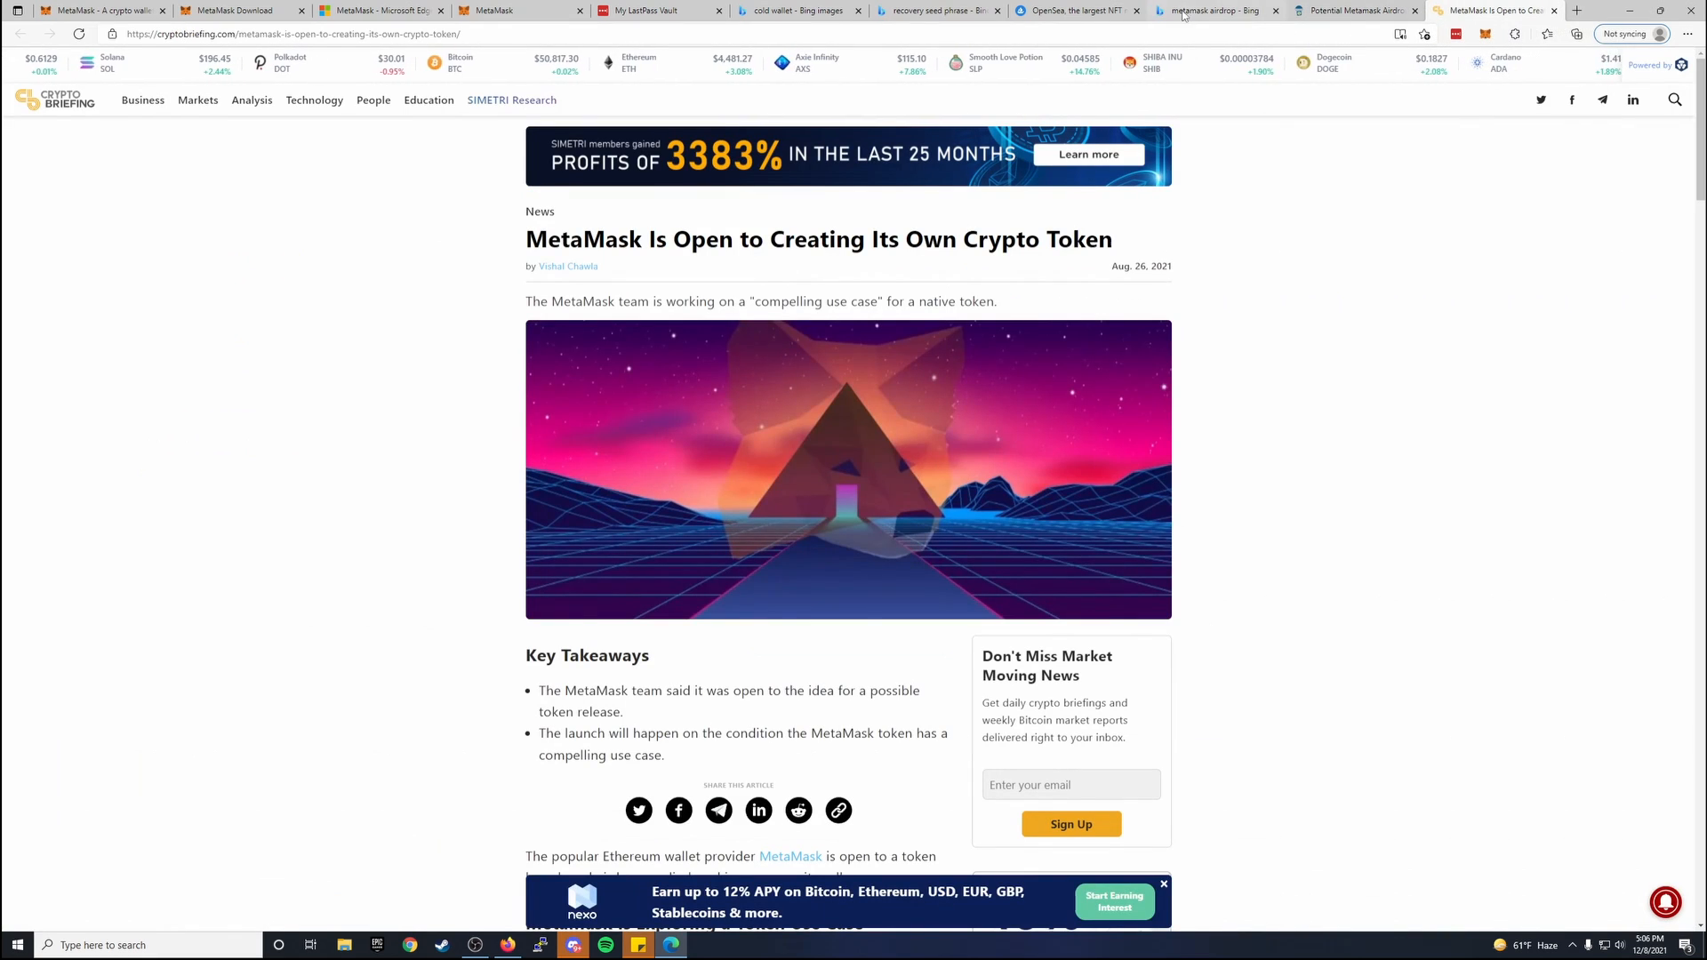
Return to the MetaMask wallet, view the token swap form, and cancel it without making a swap.
left_click(1076, 10)
left_click(514, 10)
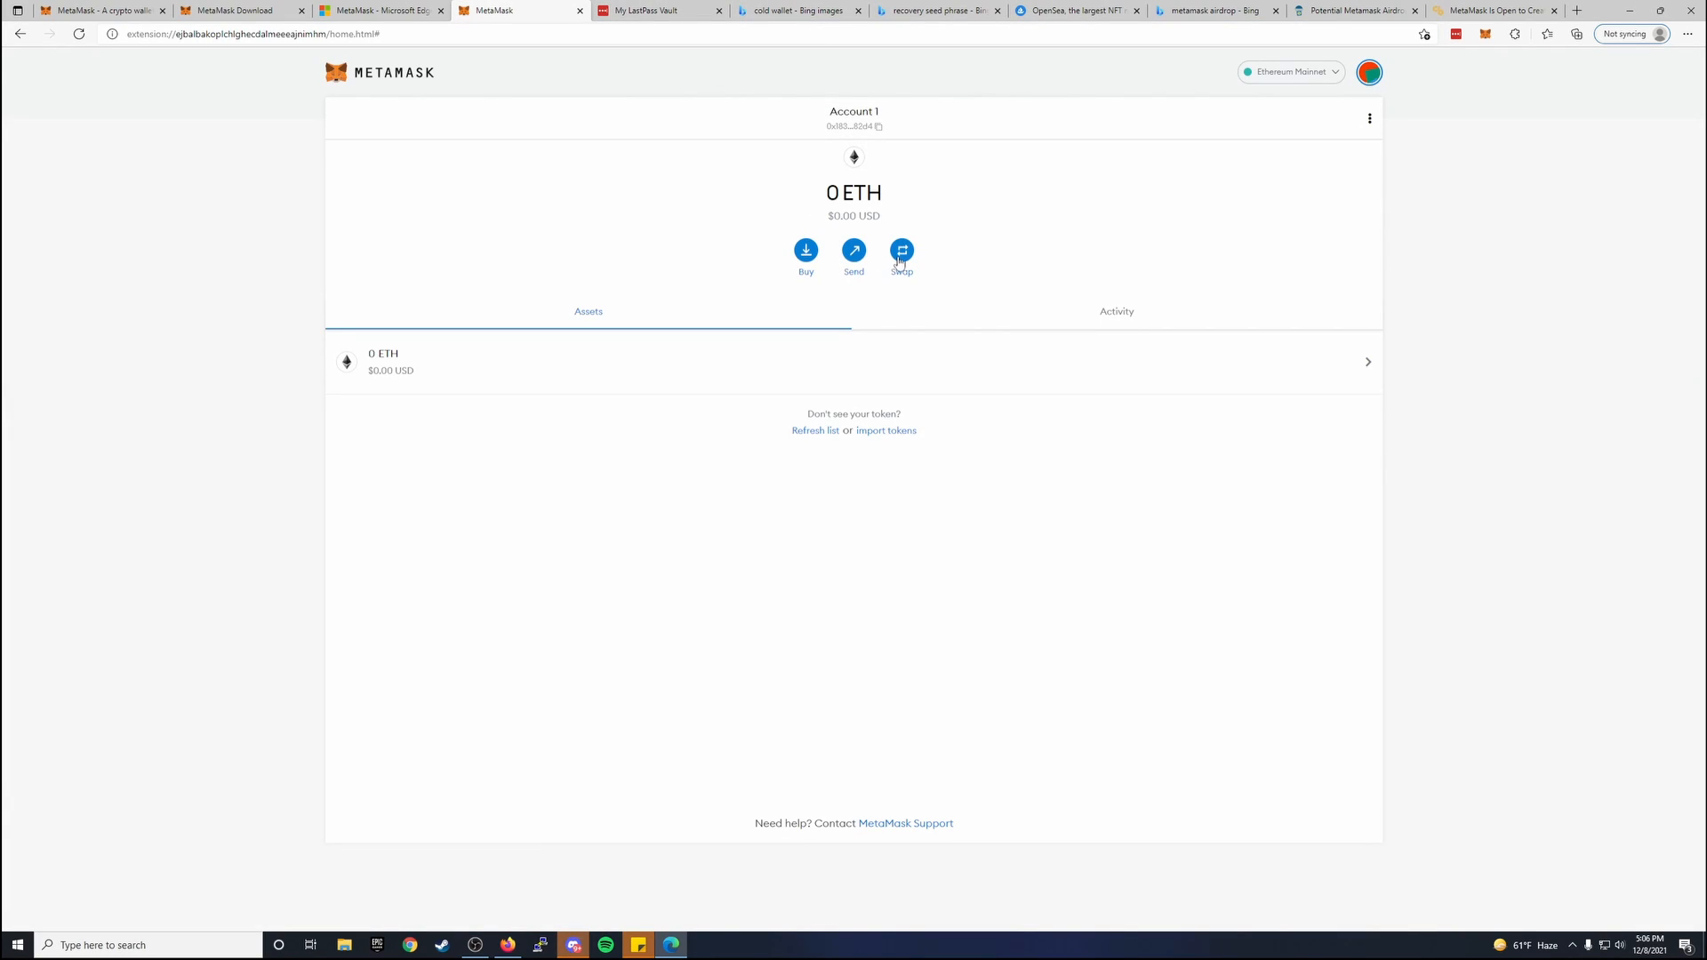
left_click(902, 260)
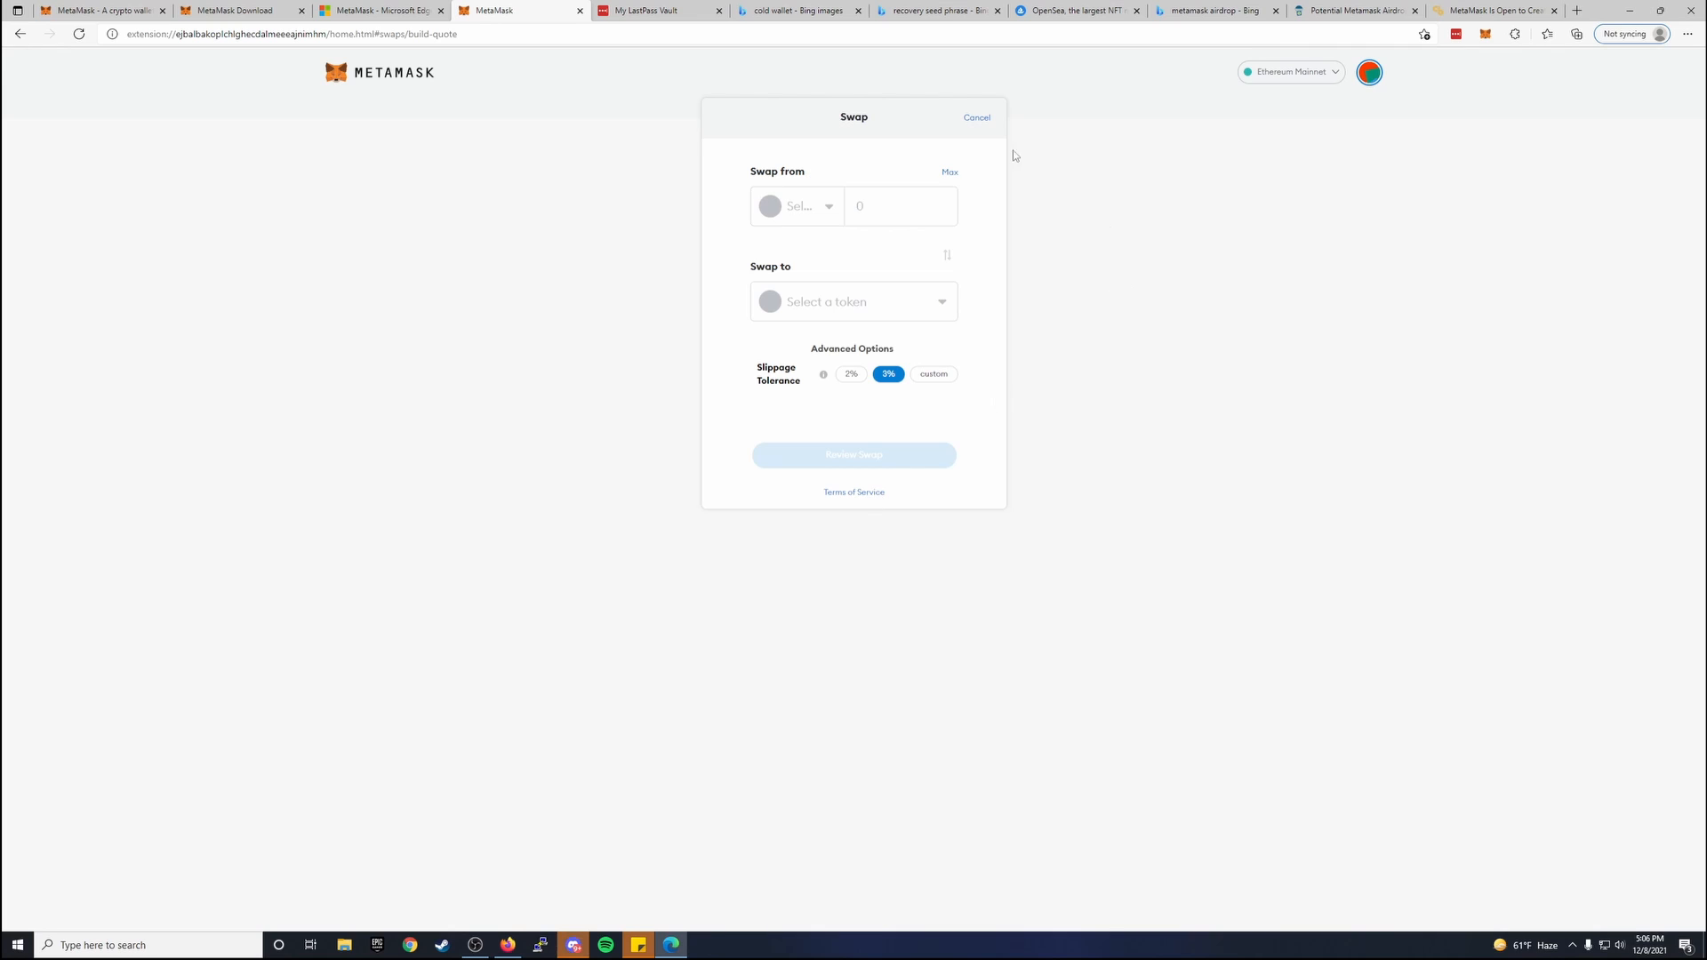
left_click(977, 119)
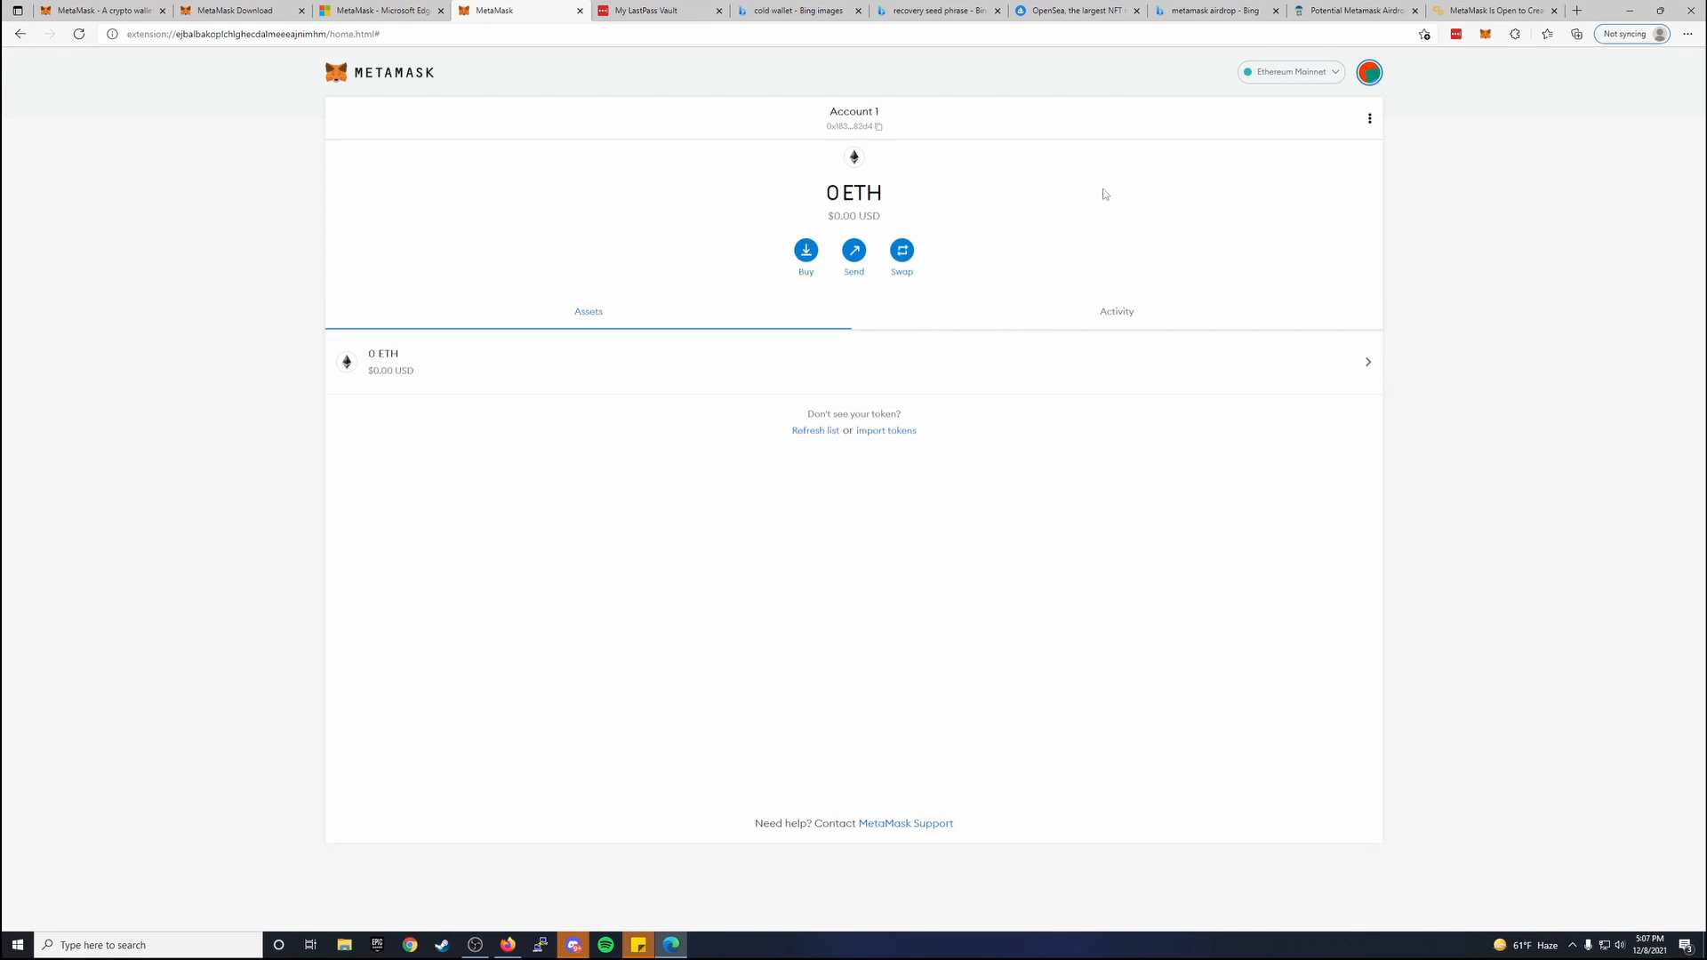
Switch to OpenSea and open its account login page listing the supported Ethereum wallets.
left_click(1067, 10)
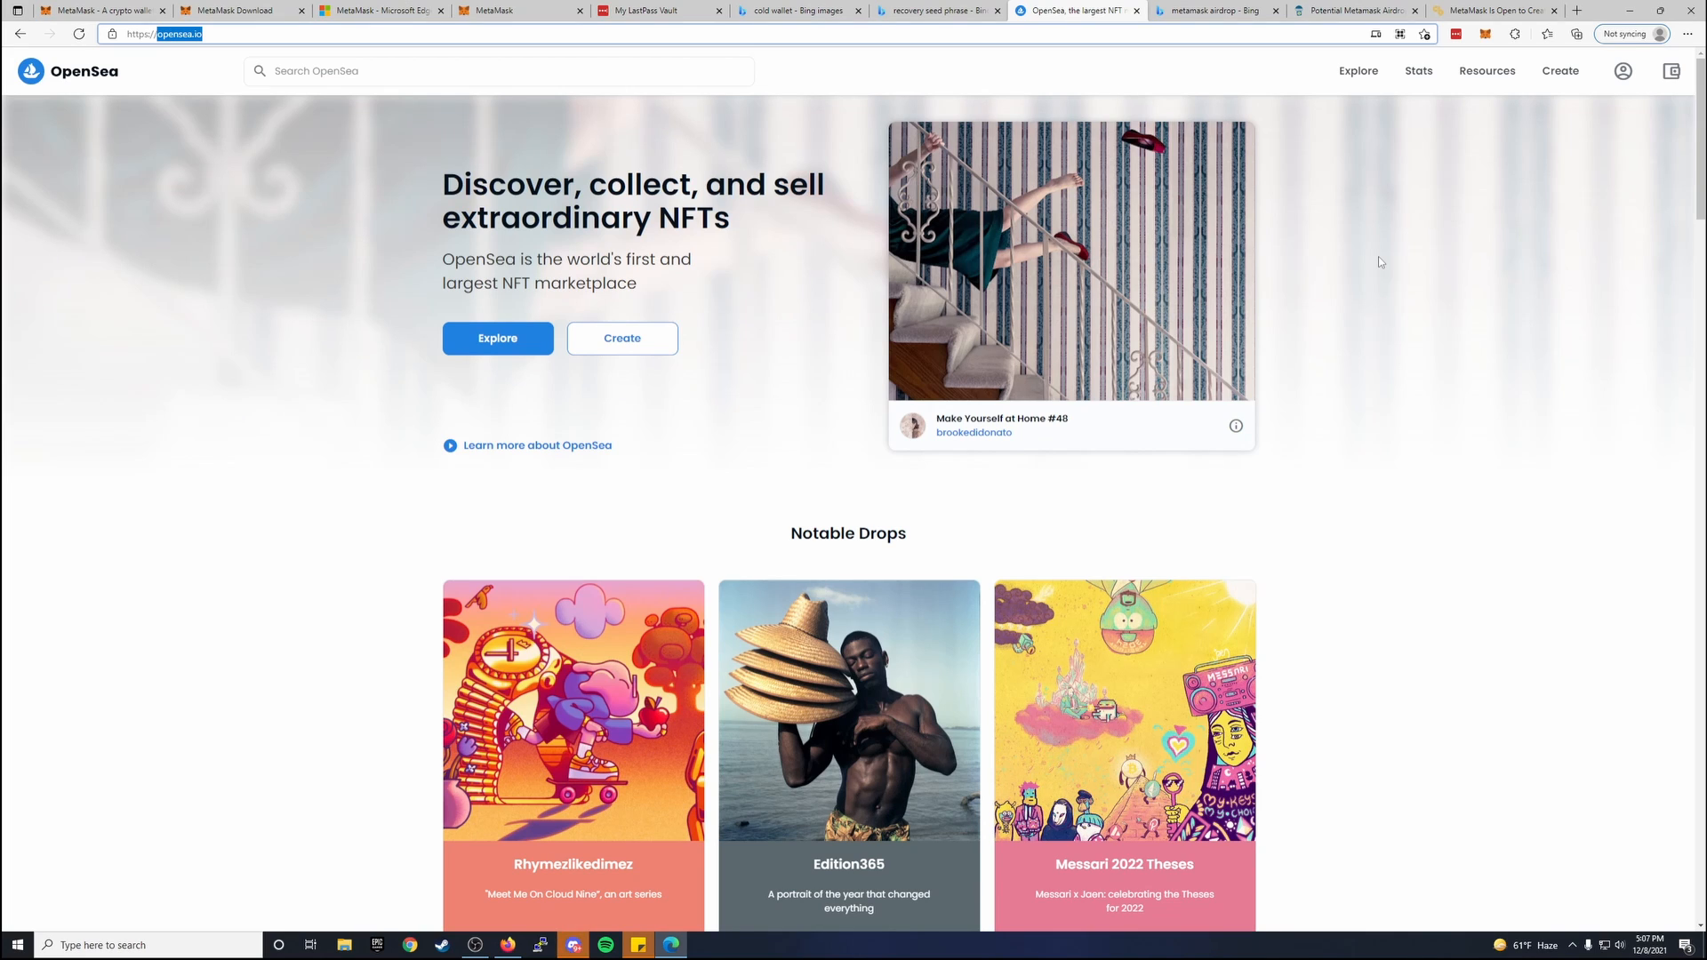
left_click(1482, 340)
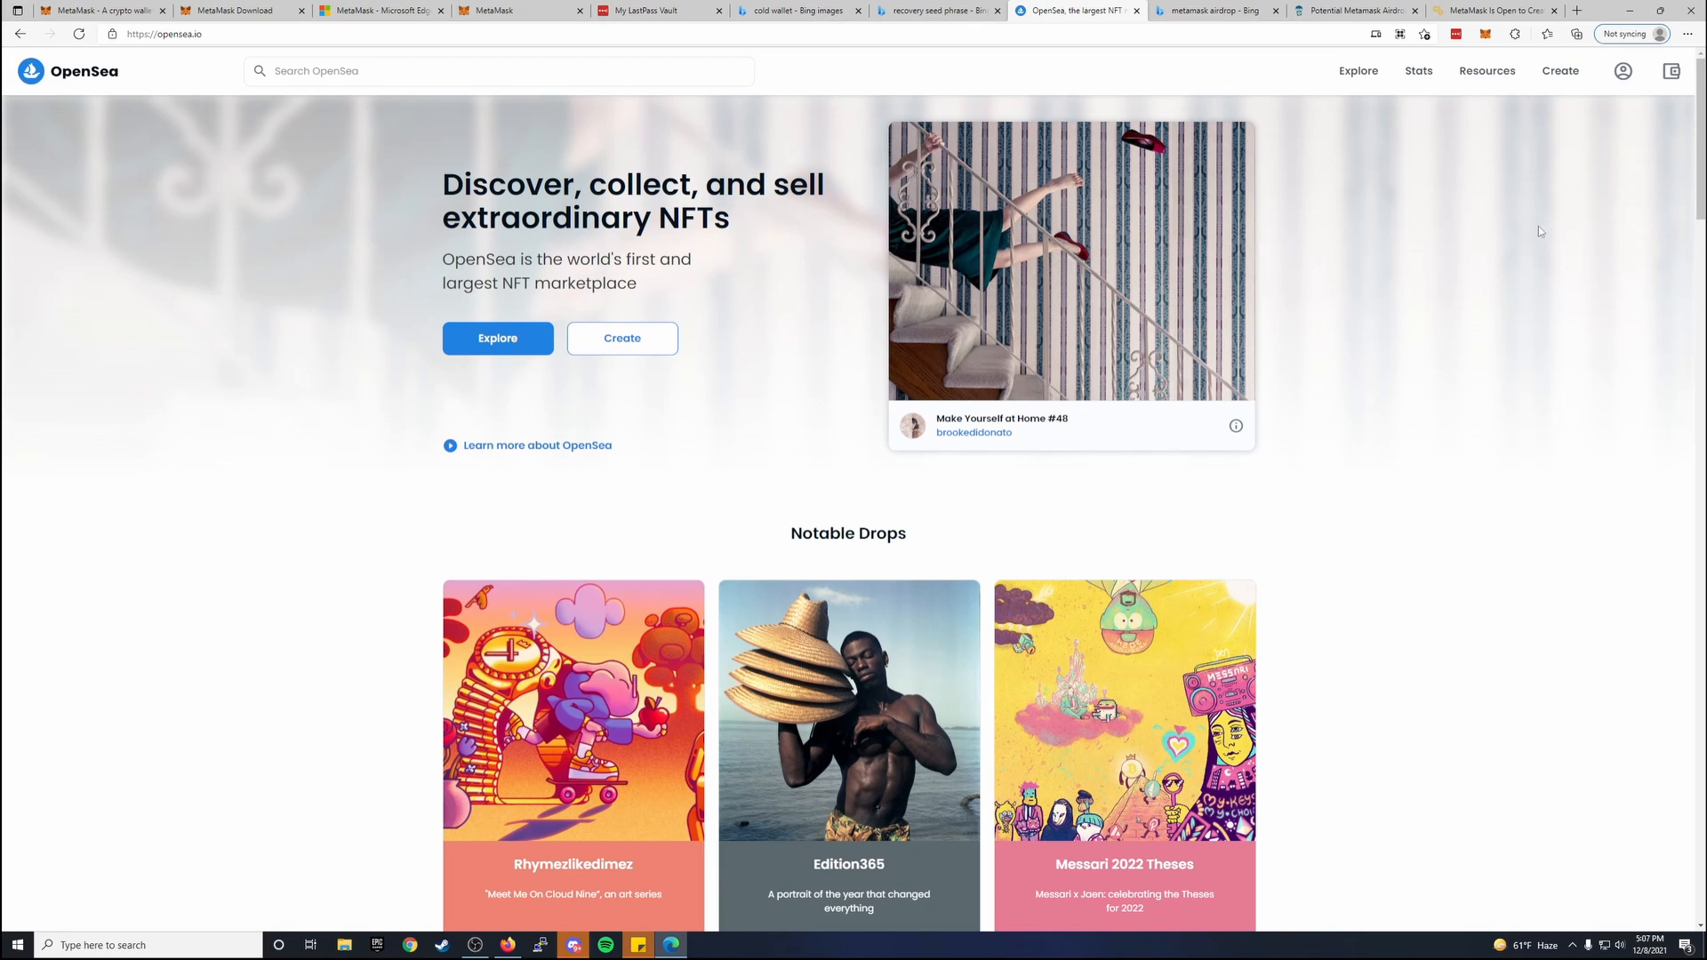
mouse_move(1623, 73)
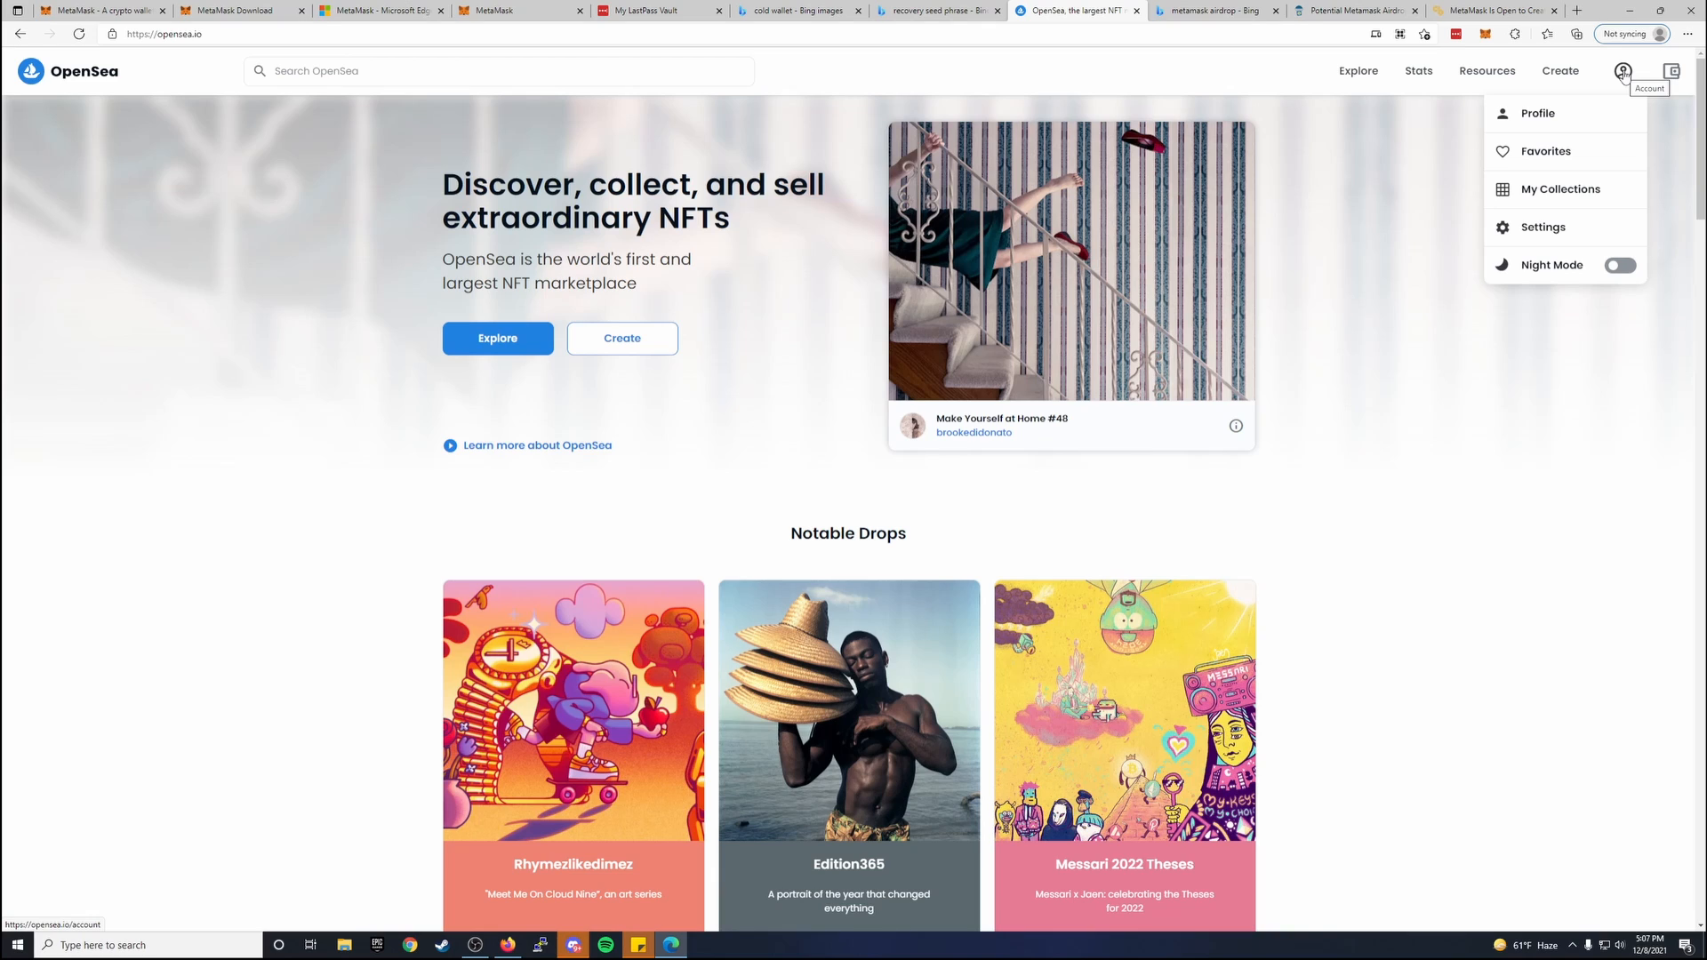
left_click(1623, 73)
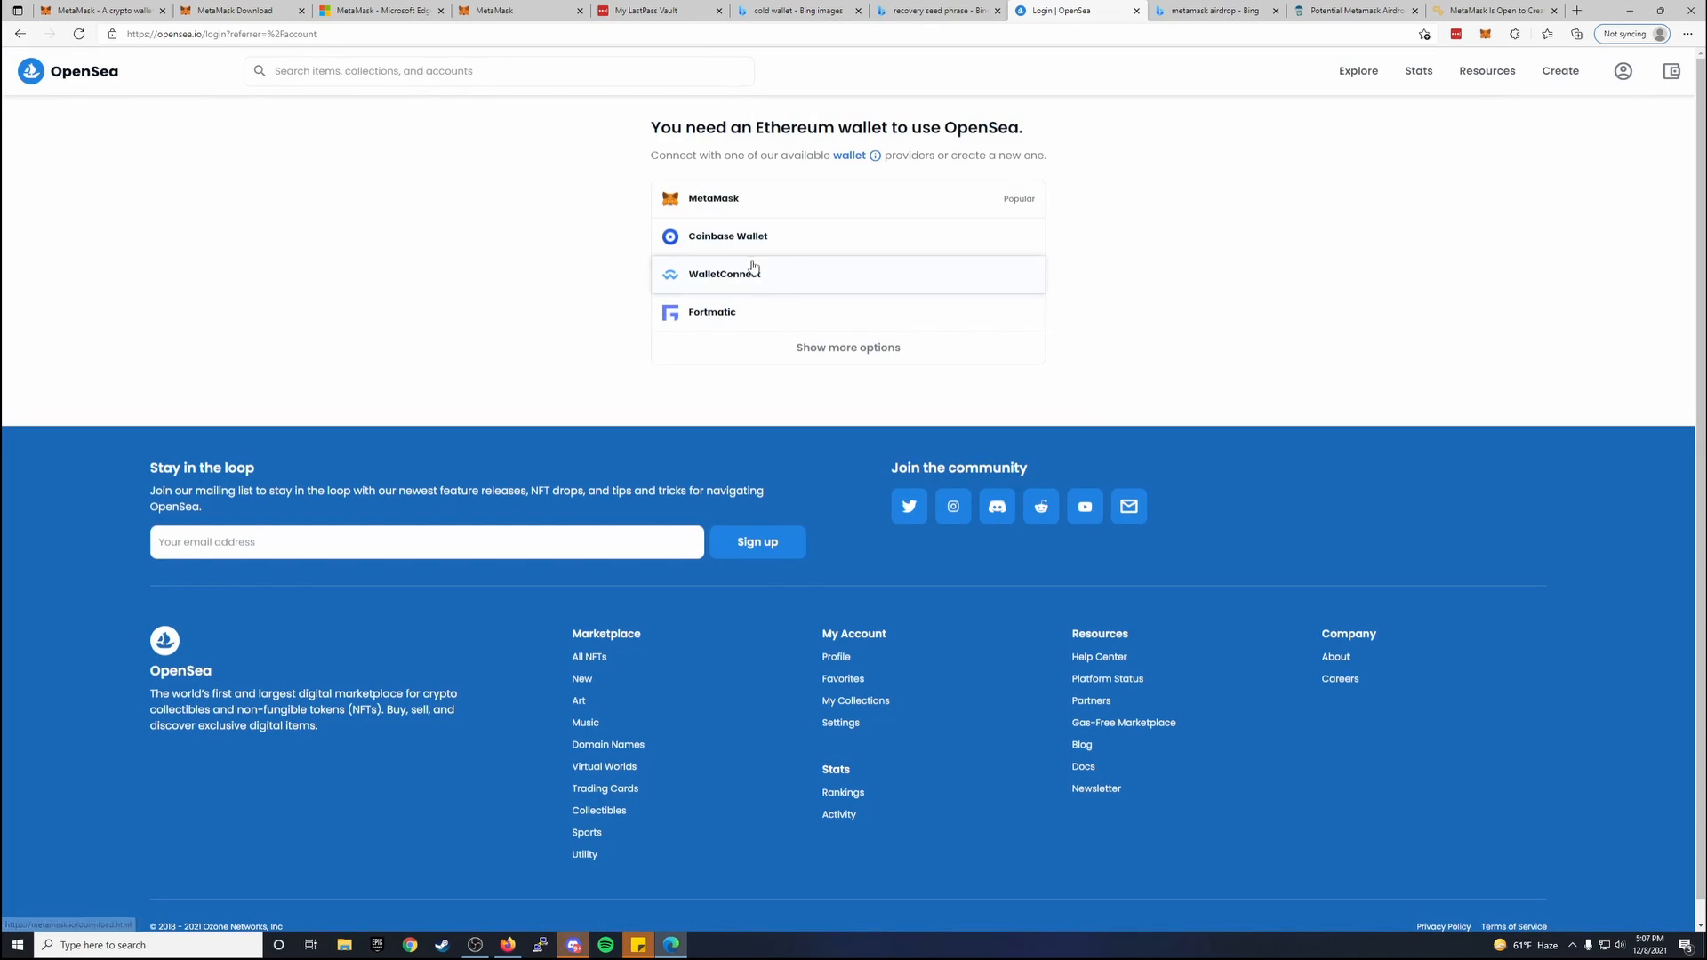
Try to log in to OpenSea with the MetaMask wallet, and close the extra MetaMask Download tabs.
left_click(853, 220)
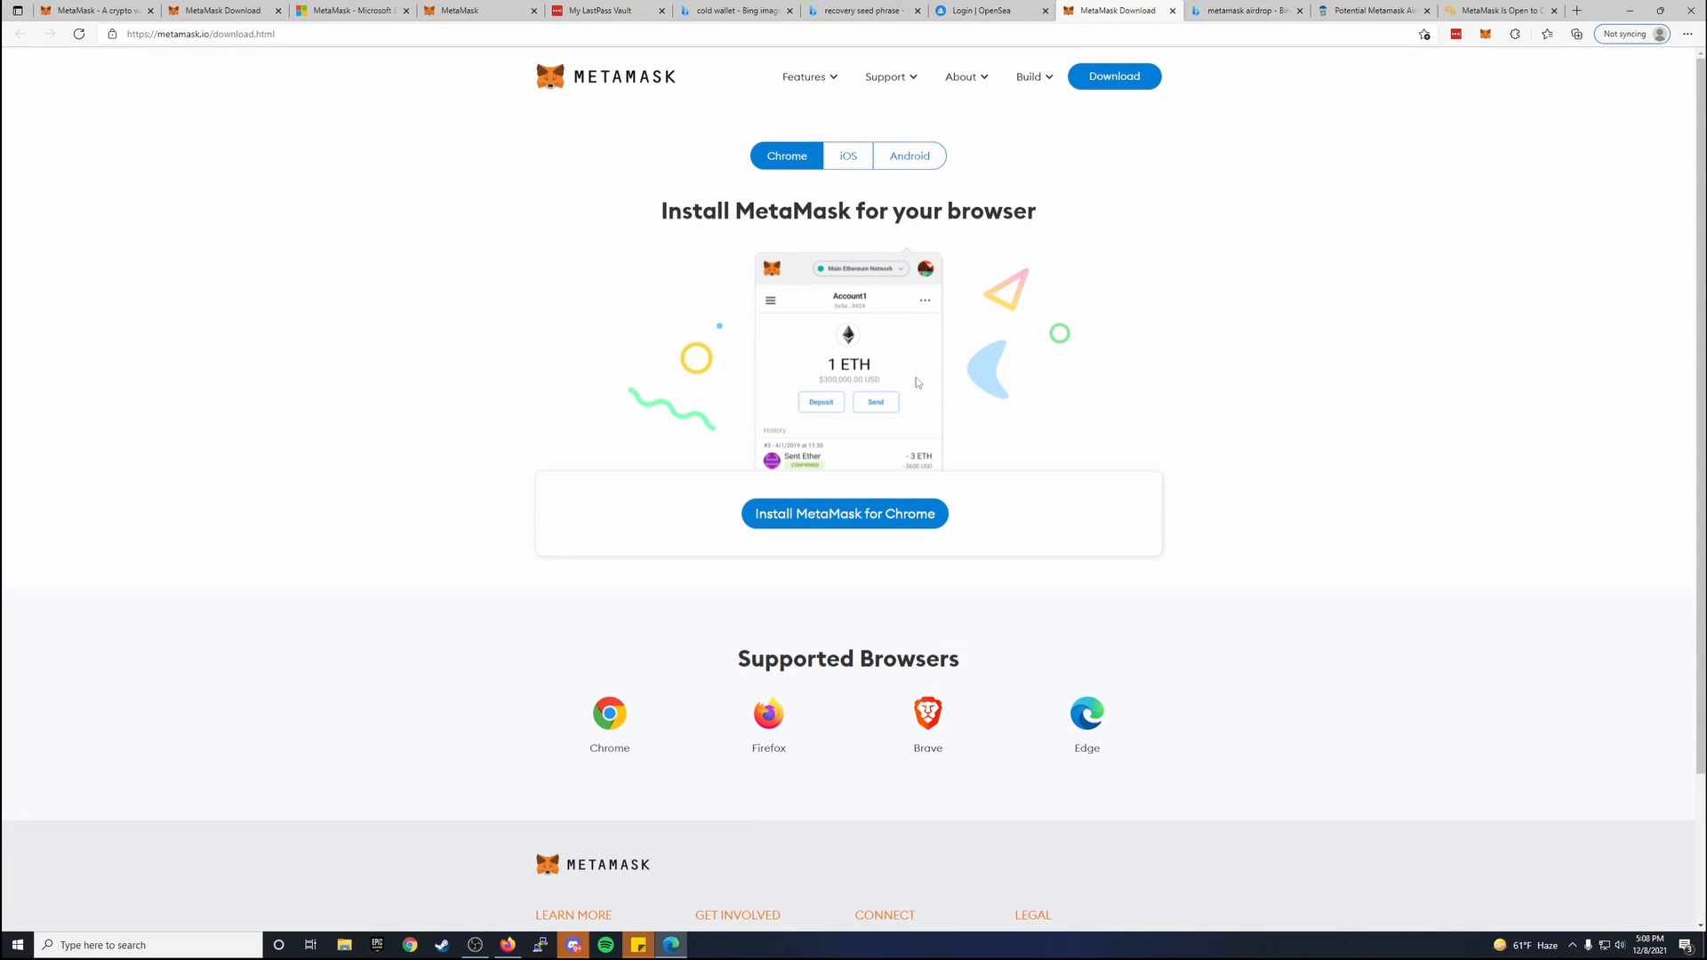
left_click(1486, 35)
left_click(1575, 220)
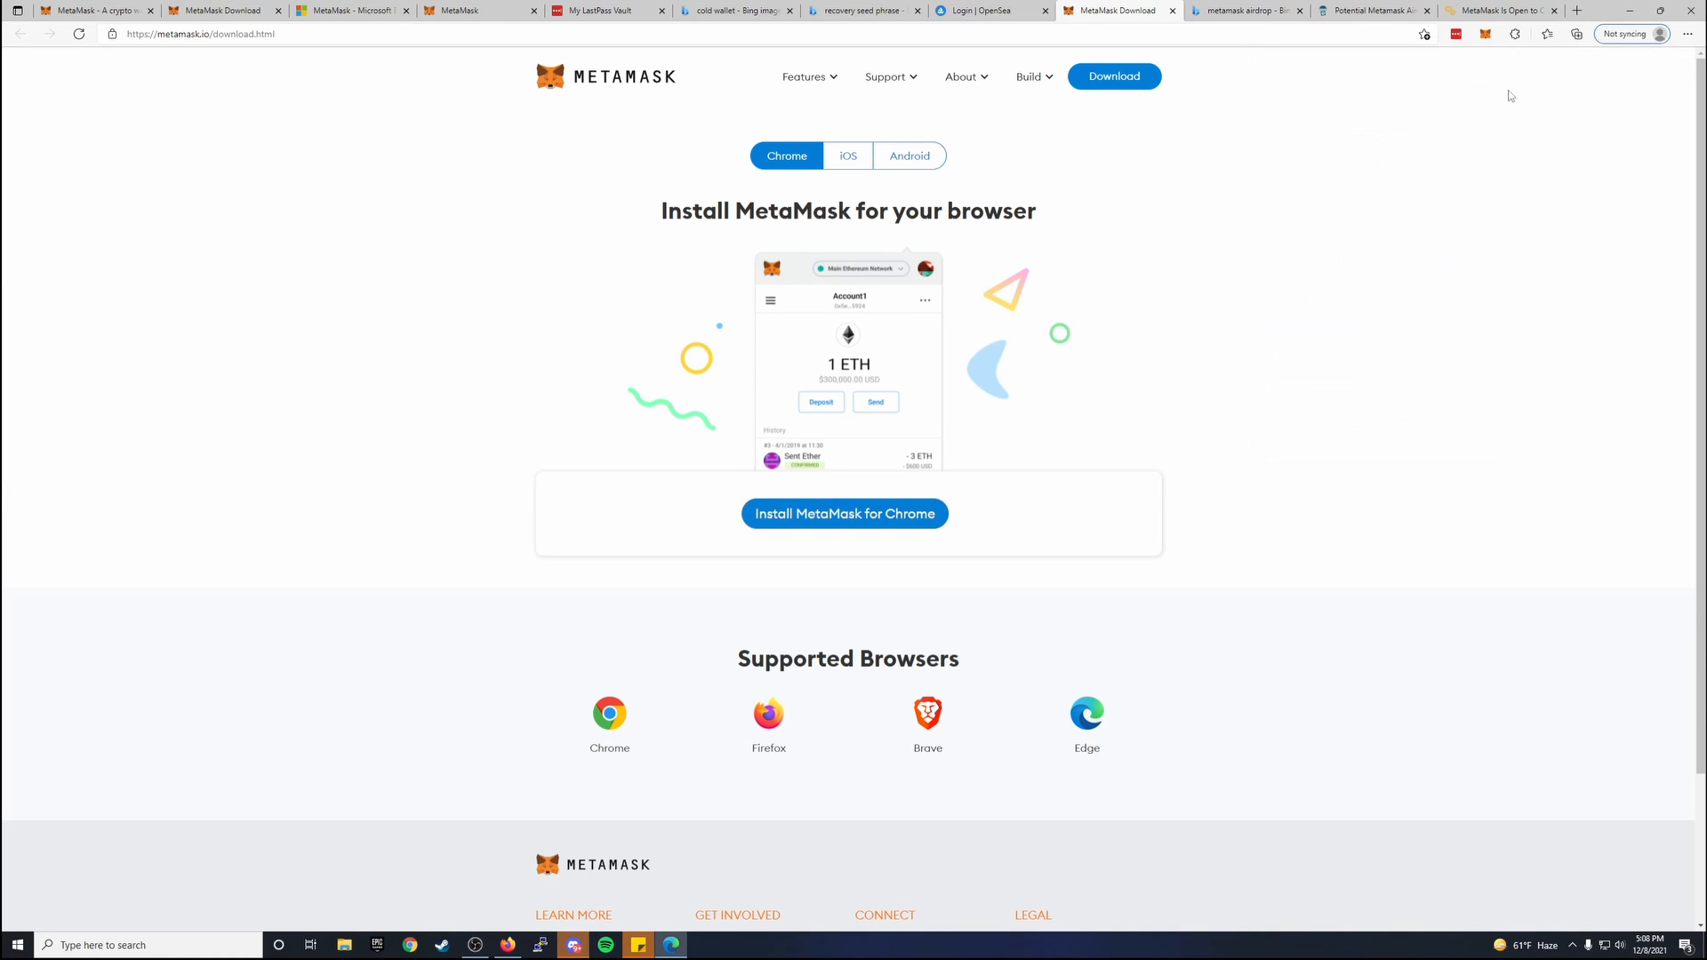
left_click(992, 10)
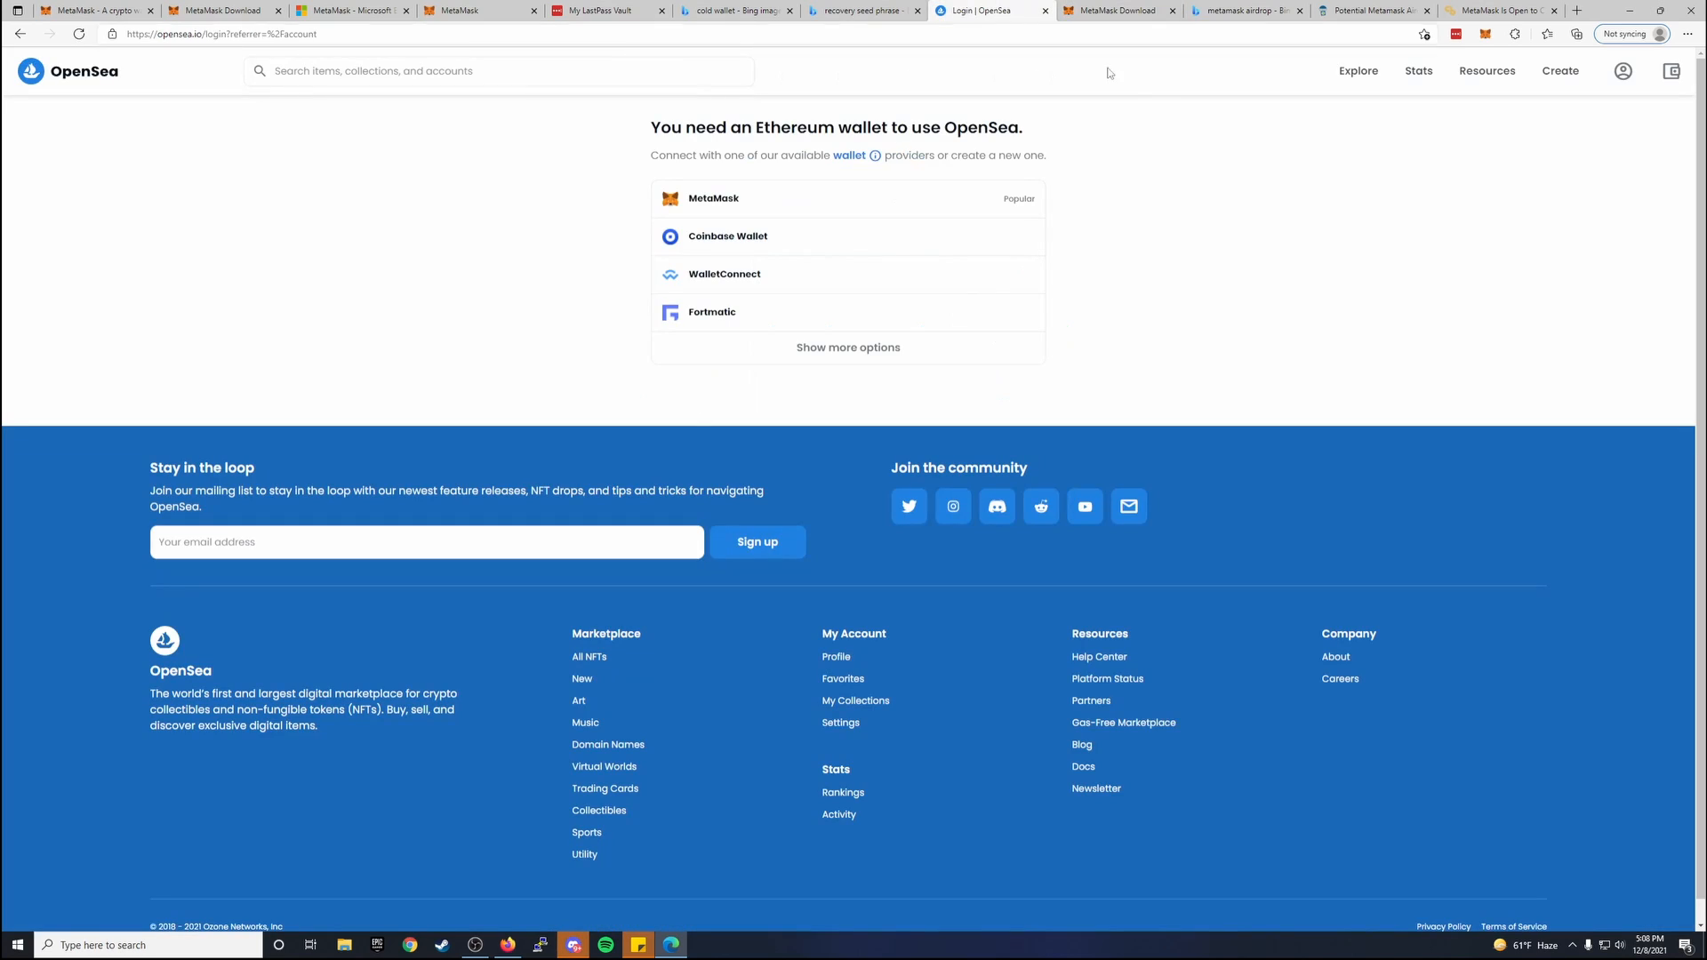
left_click(915, 201)
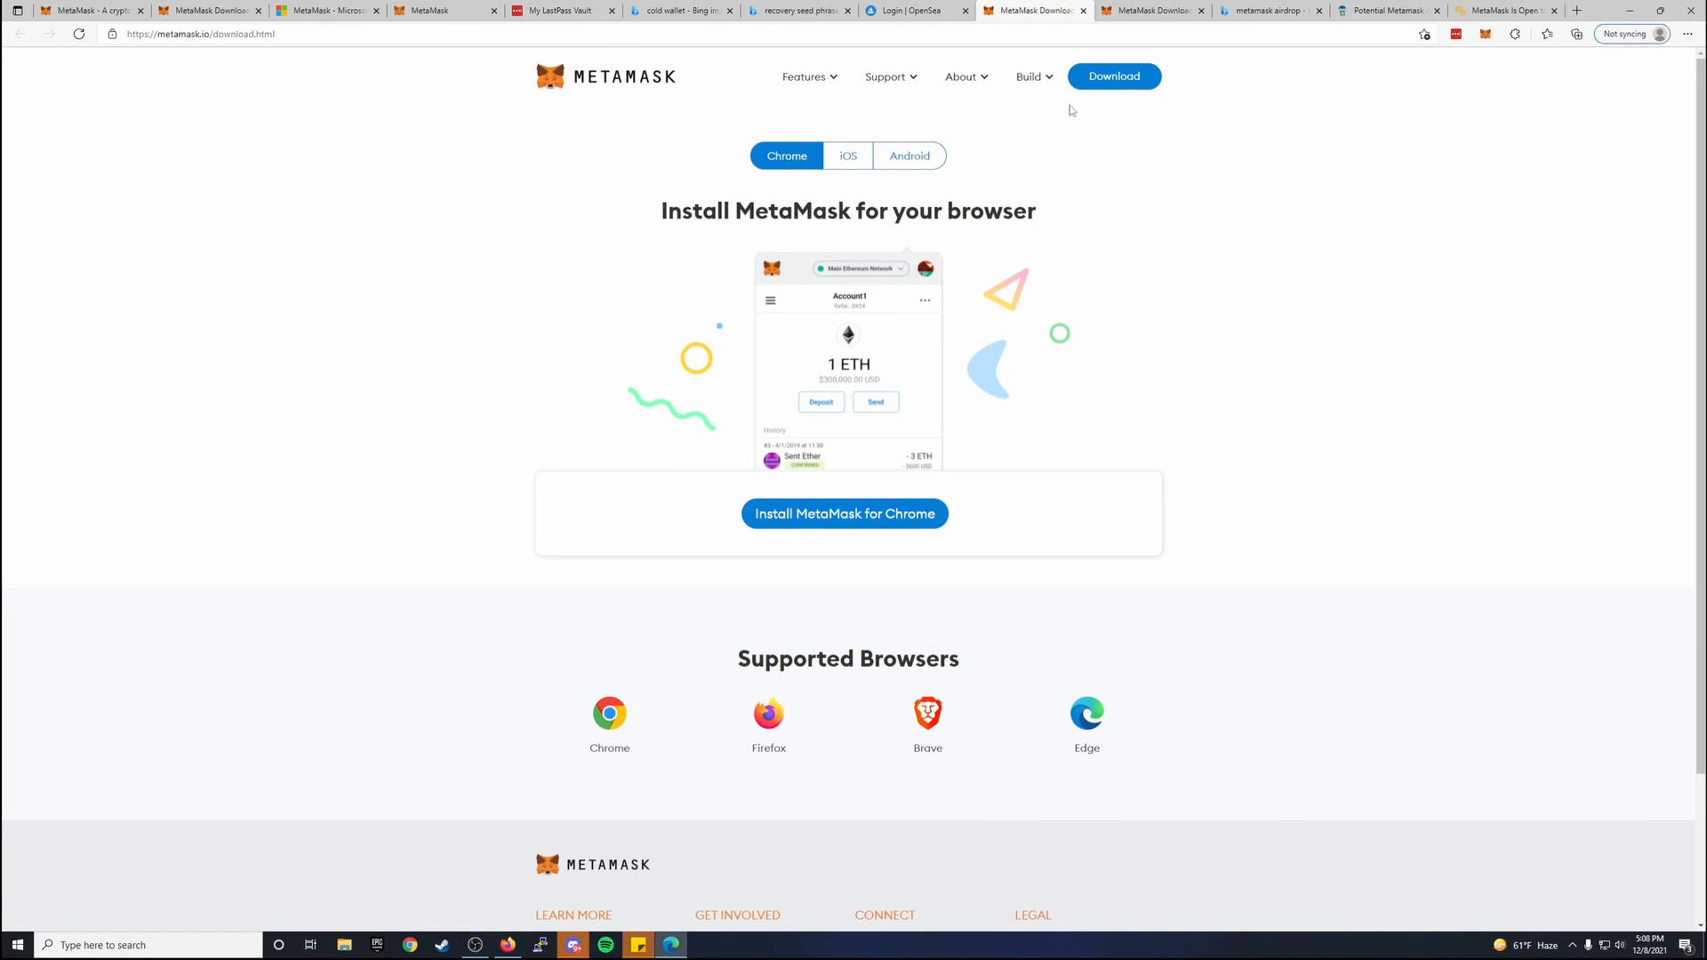
left_click(1083, 11)
left_click(1083, 10)
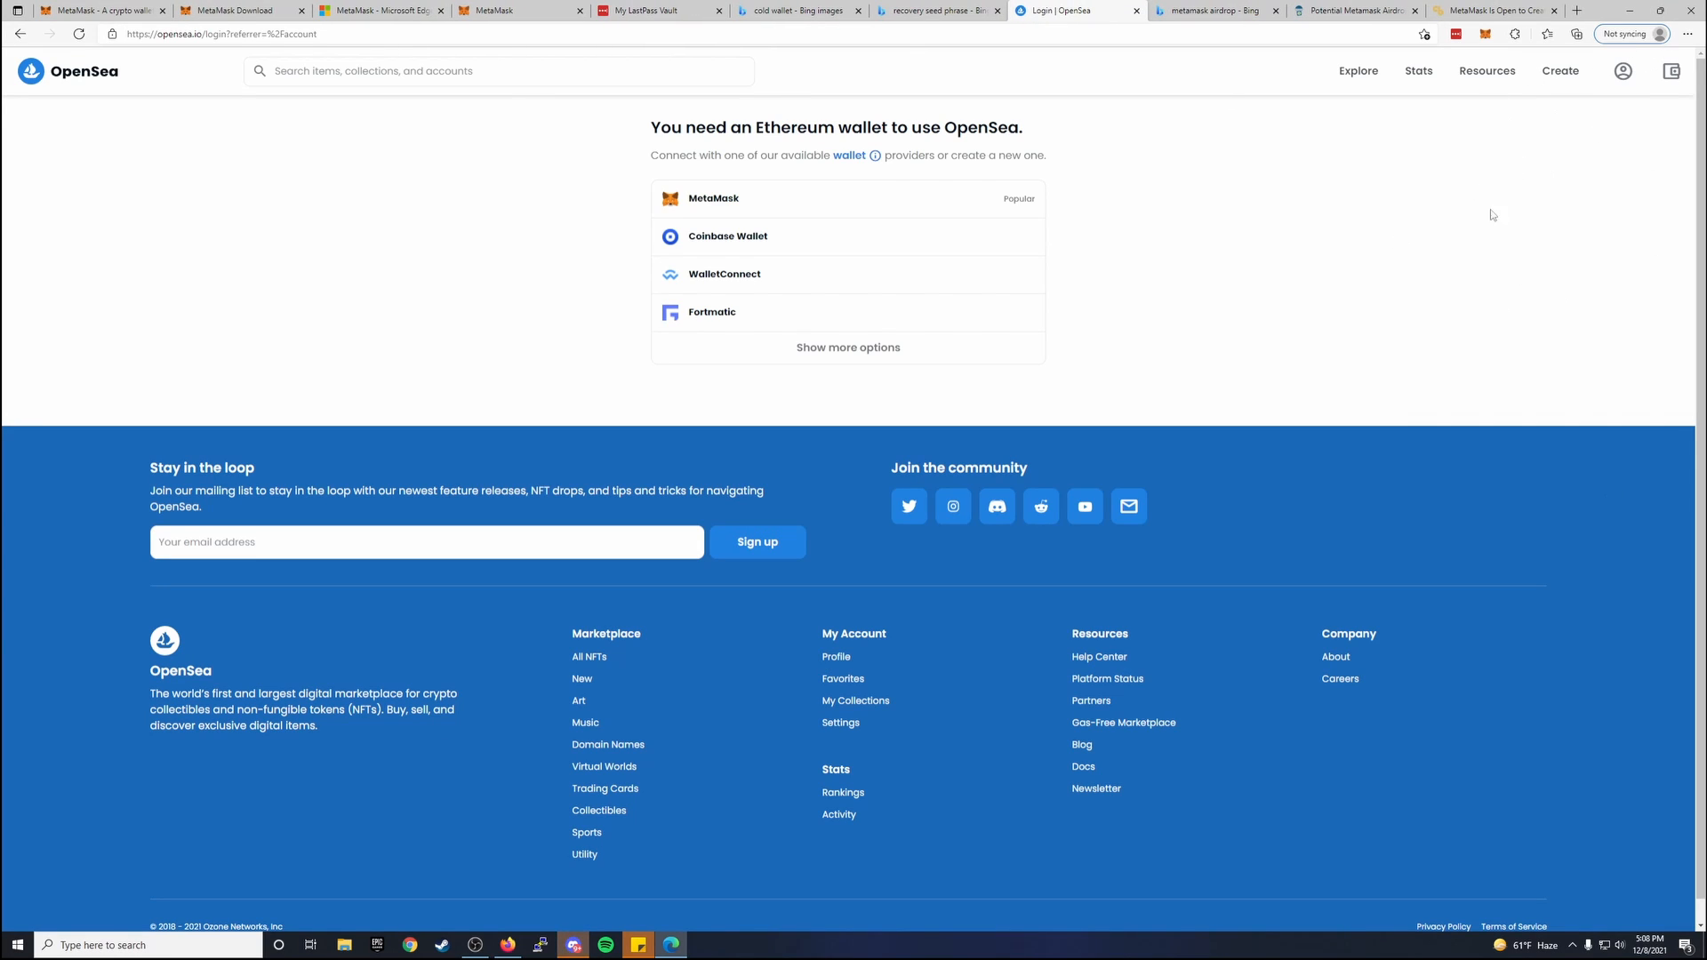
Close the MetaMask wallet tab and return to the metamask.io home page.
left_click(506, 10)
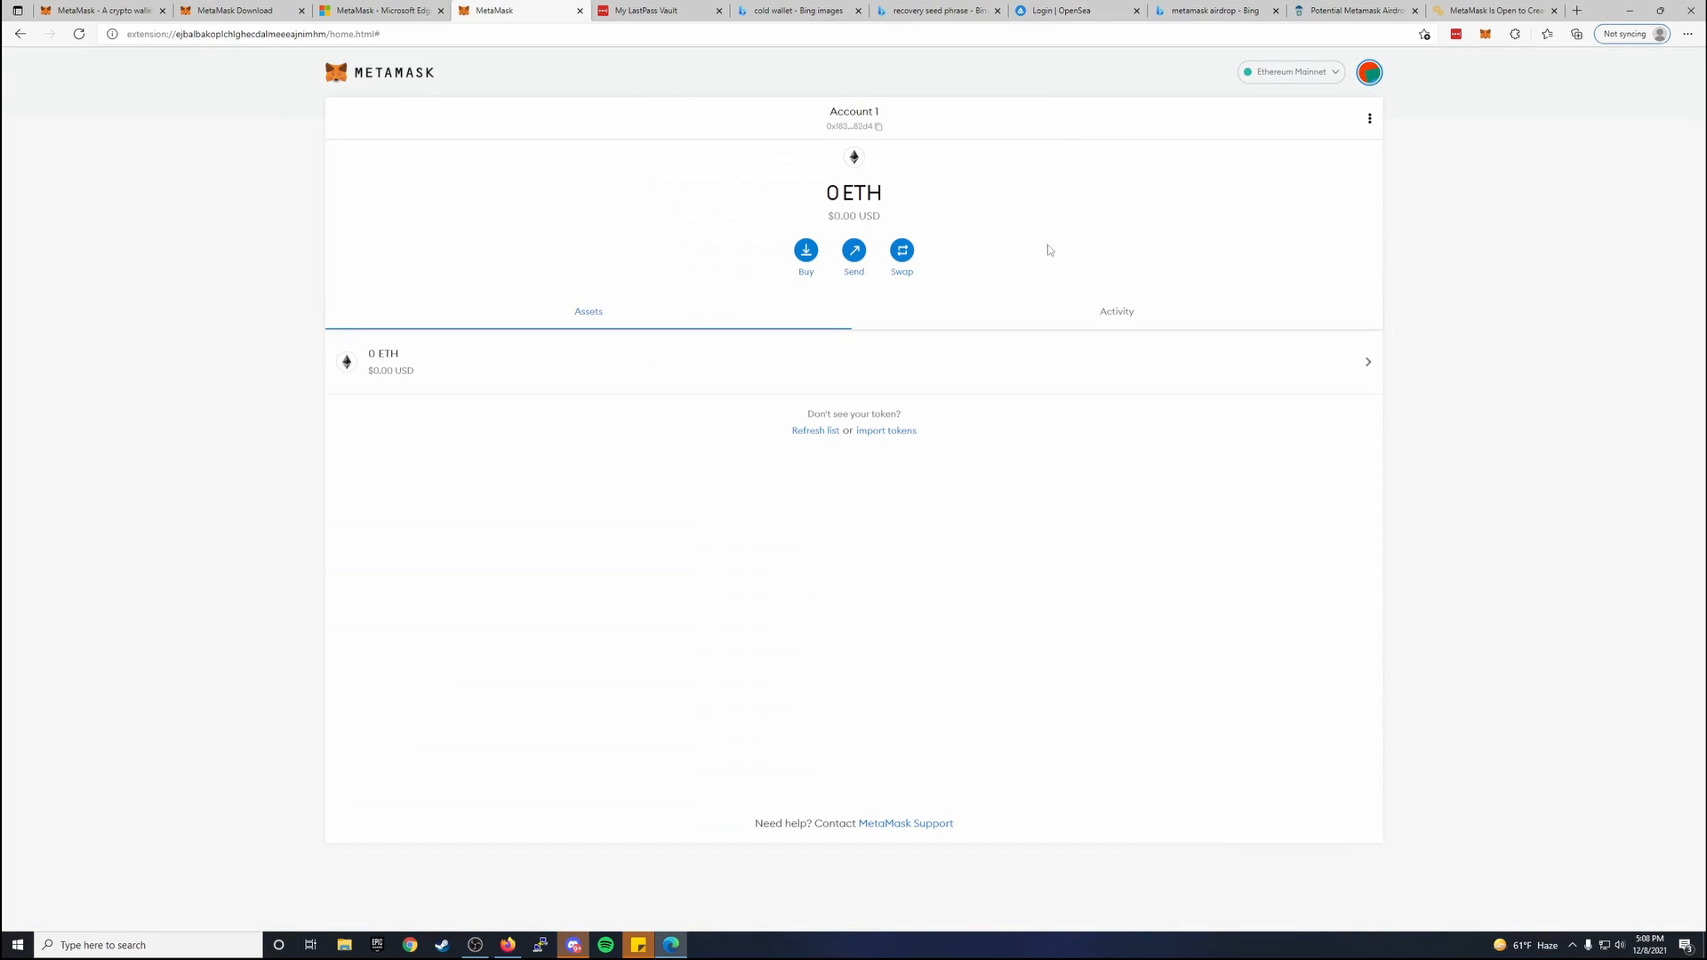
left_click(579, 11)
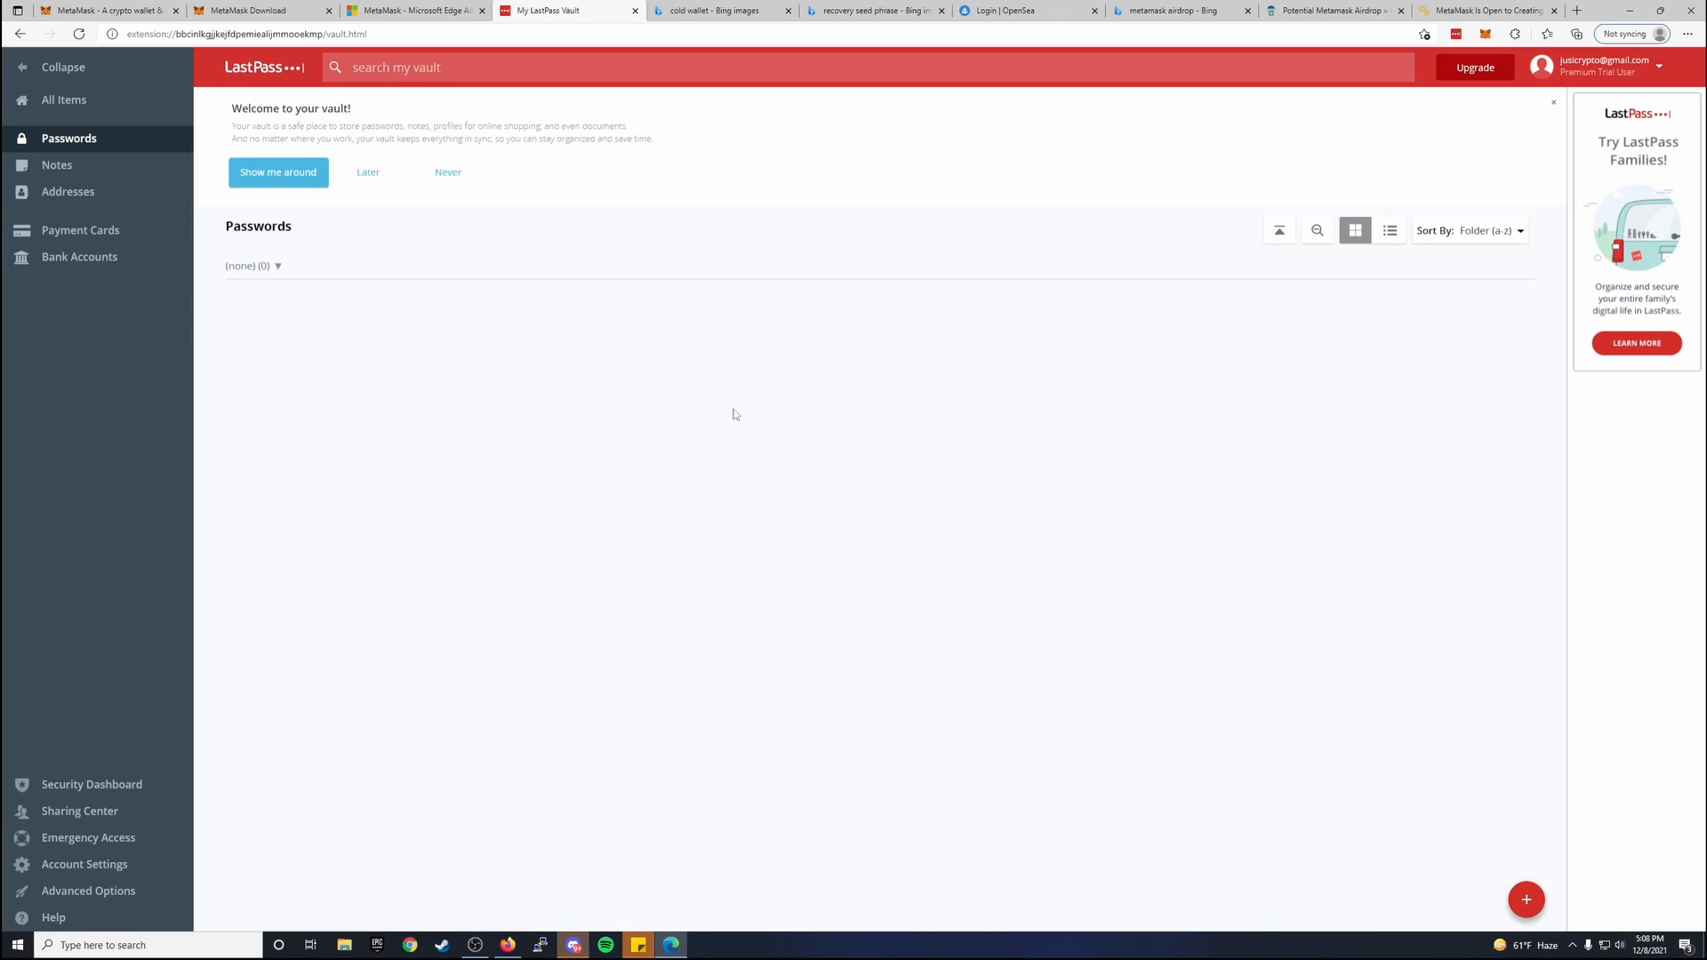
left_click(269, 10)
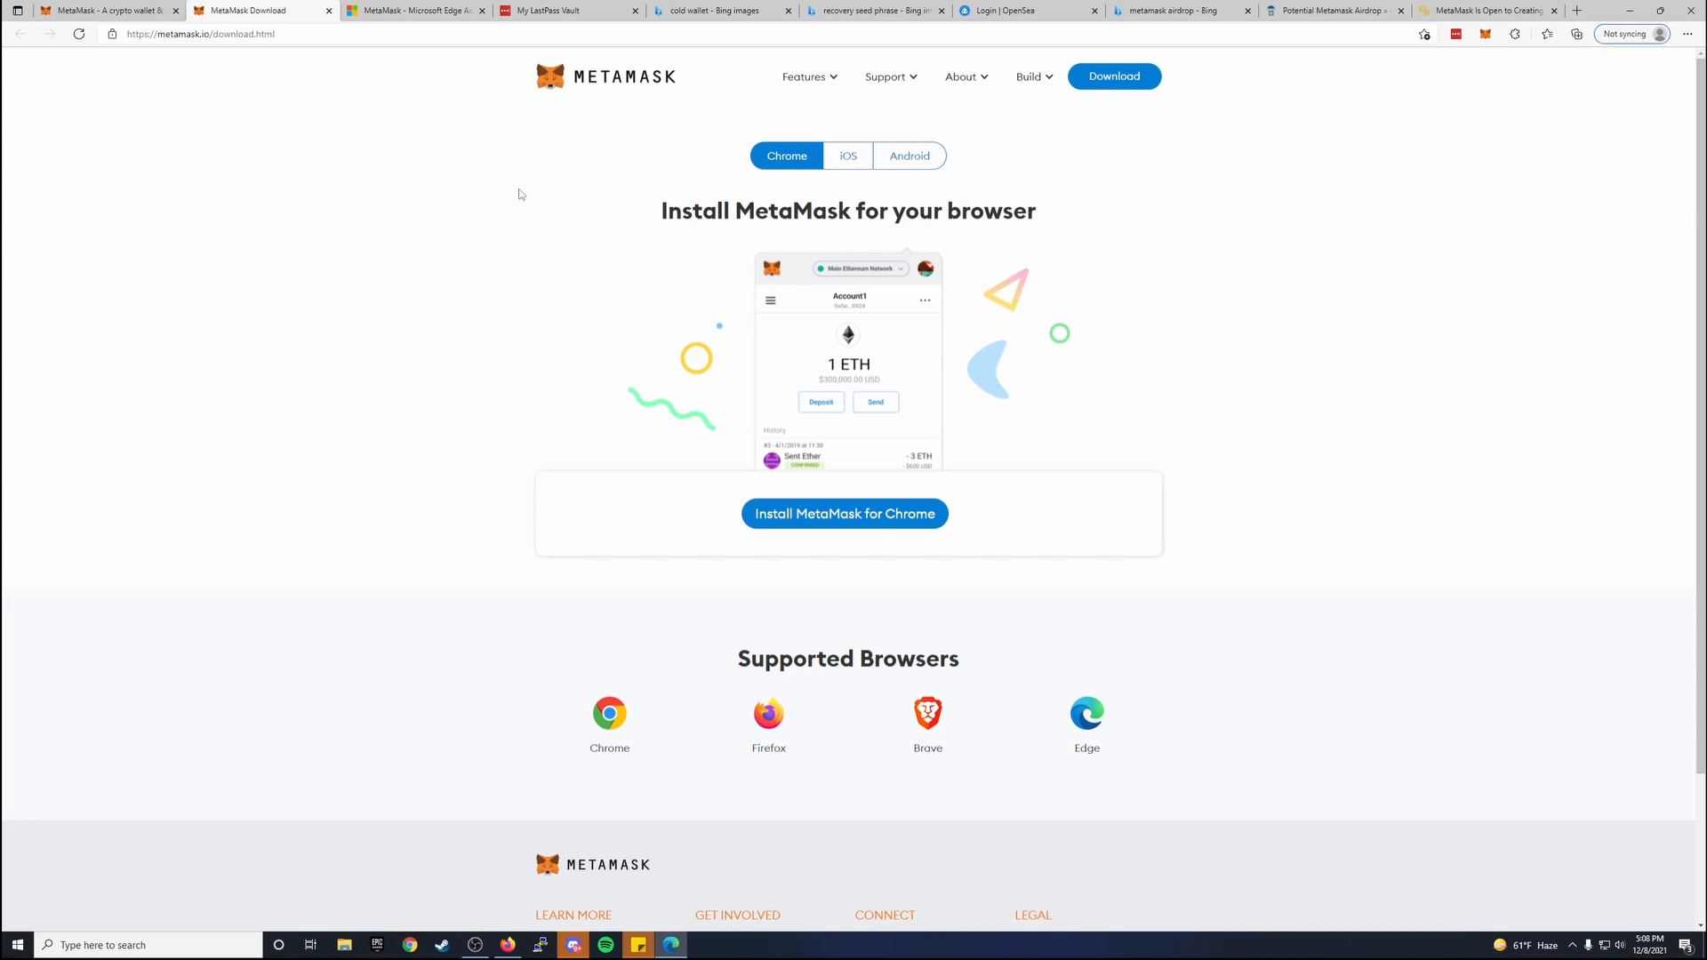
left_click(89, 17)
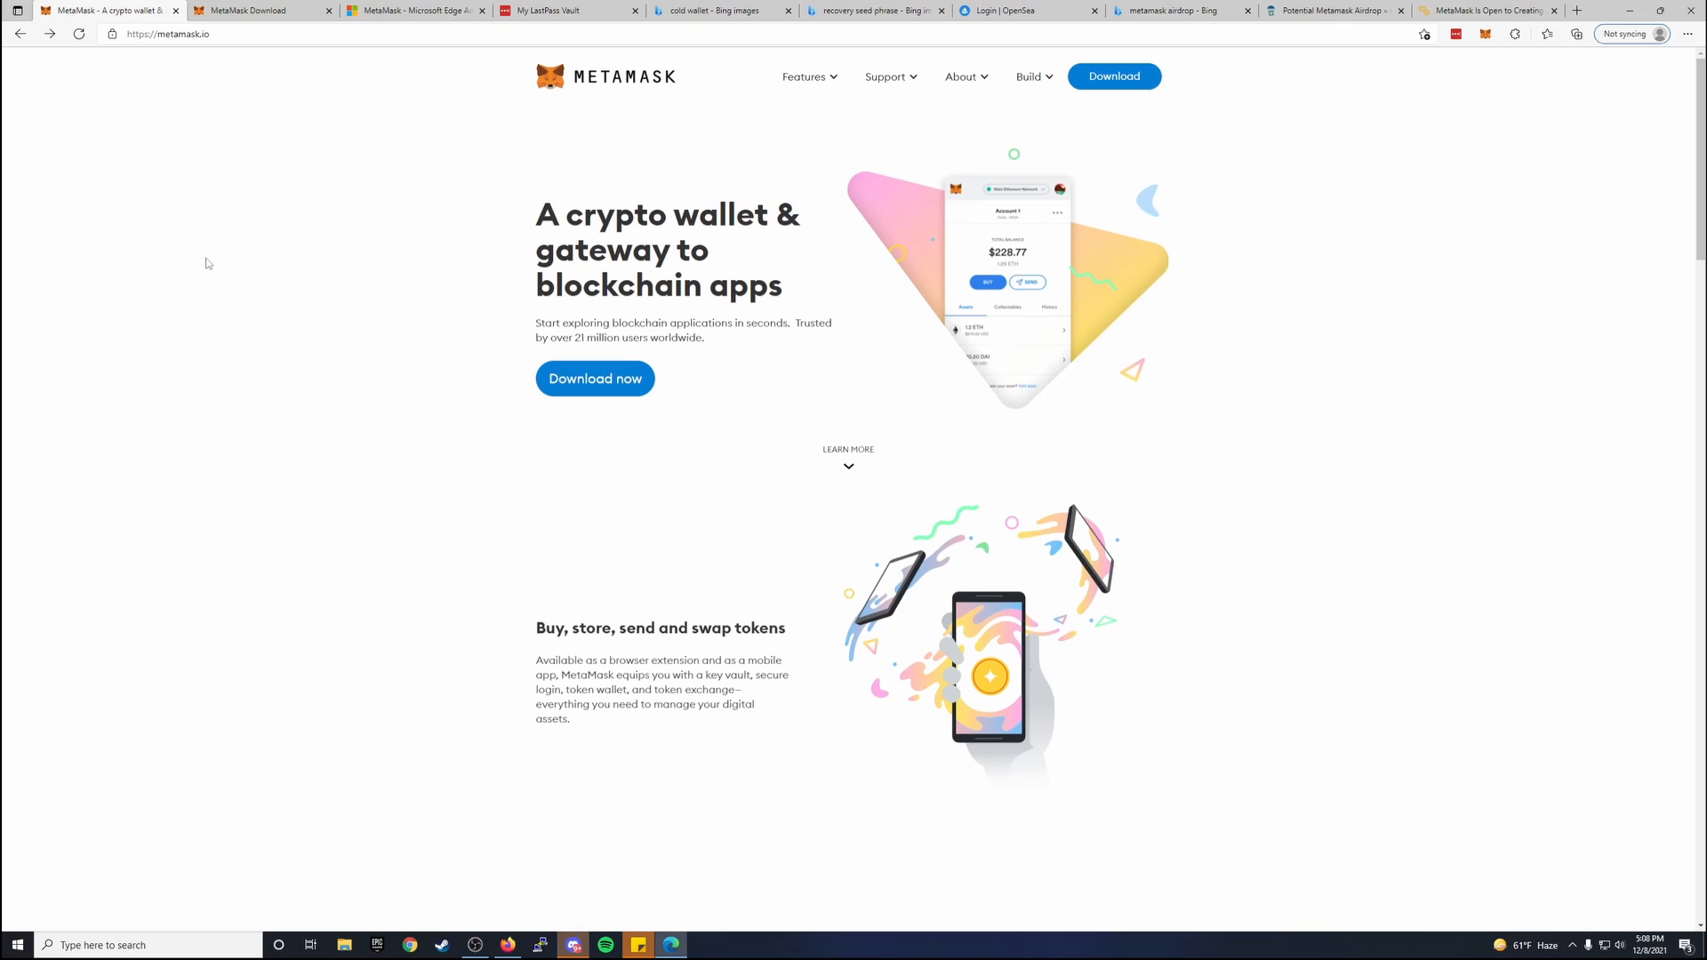